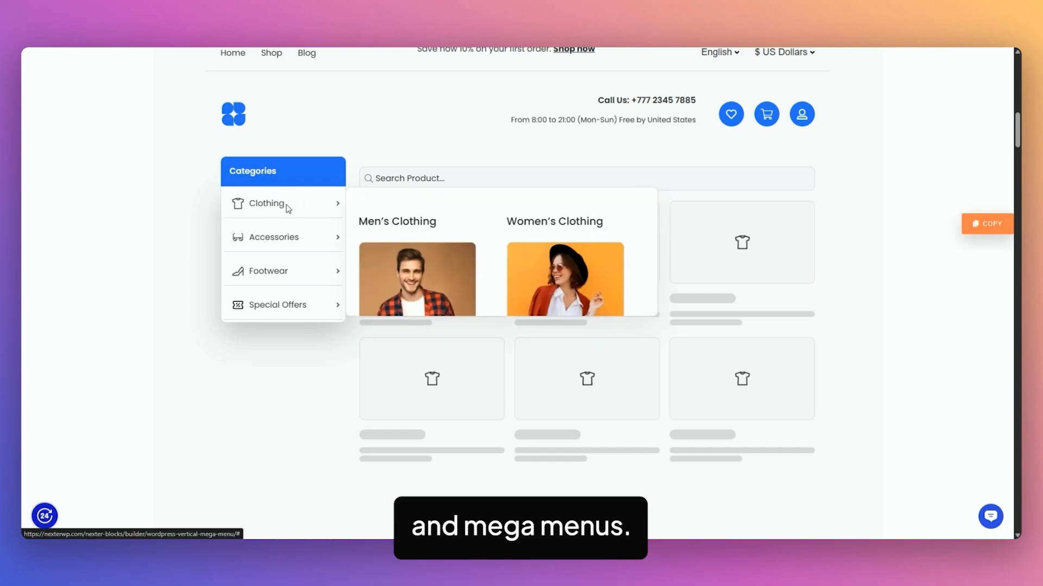
# Step: Preview the demo mega menus, viewing the vertical Categories menu and the Browse toggle menu with its Hotels submenu
pyautogui.moveTo(285, 242)
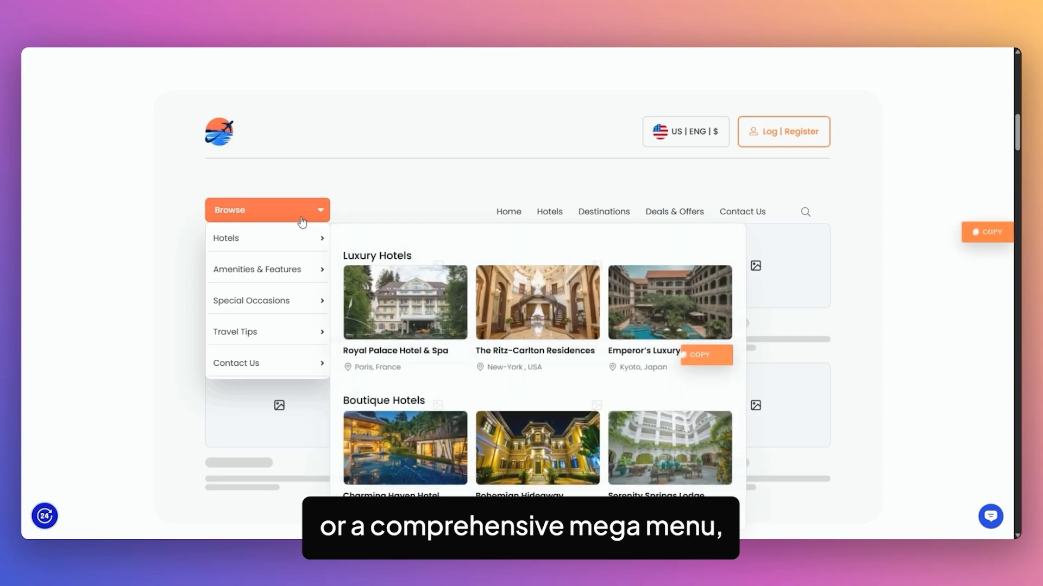
pyautogui.click(296, 219)
pyautogui.click(297, 220)
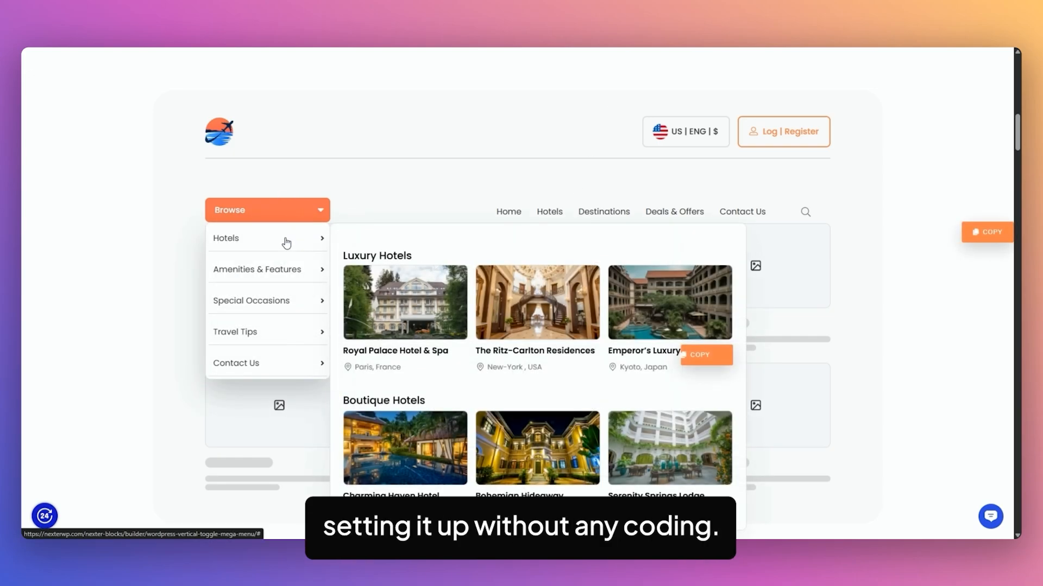
pyautogui.moveTo(285, 271)
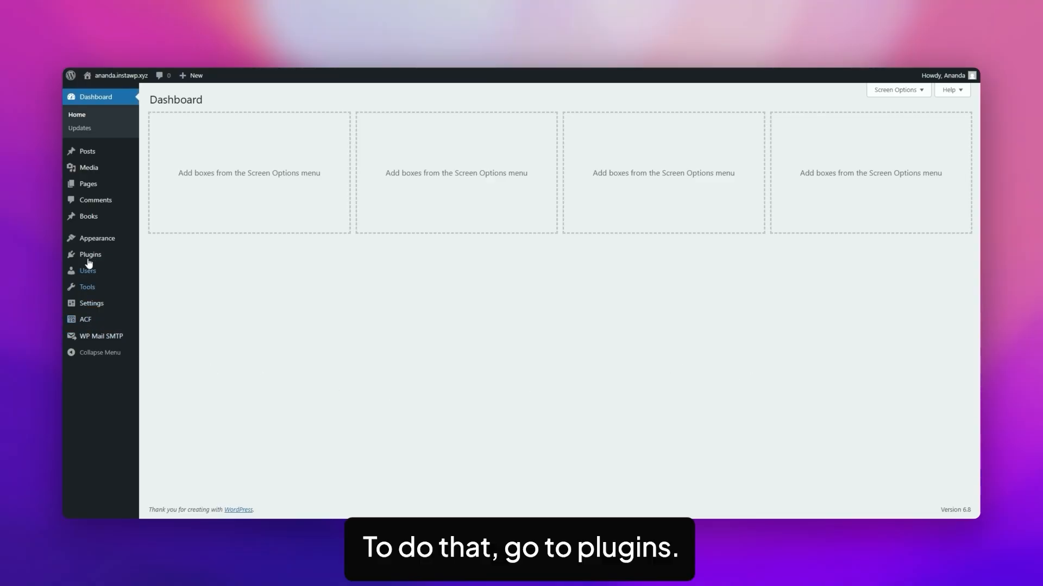
# Step: Search the plugin directory for "nexter blocks", and install and activate the Nexter Blocks plugin
pyautogui.moveTo(87, 255)
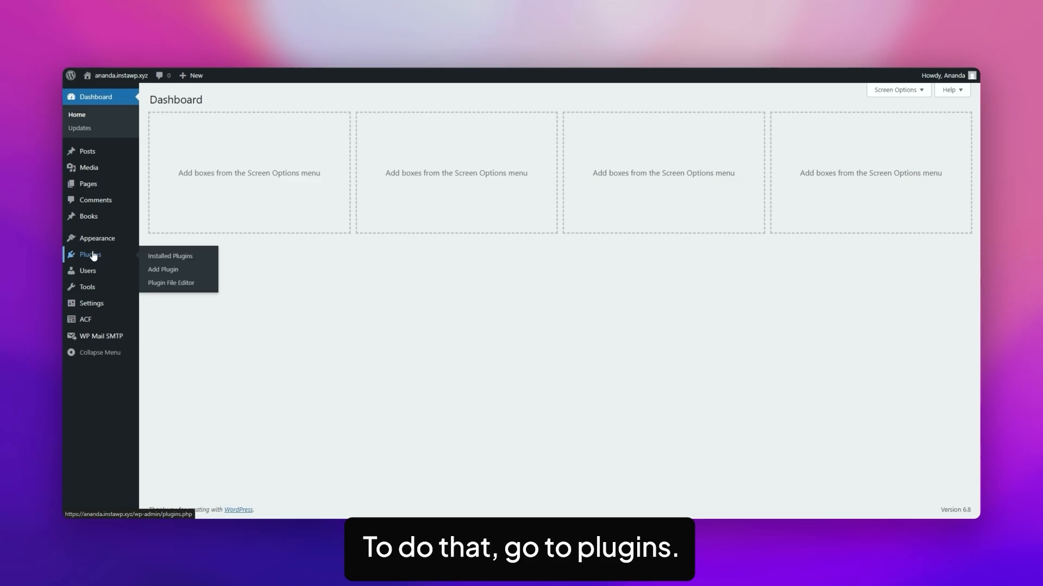
pyautogui.click(160, 271)
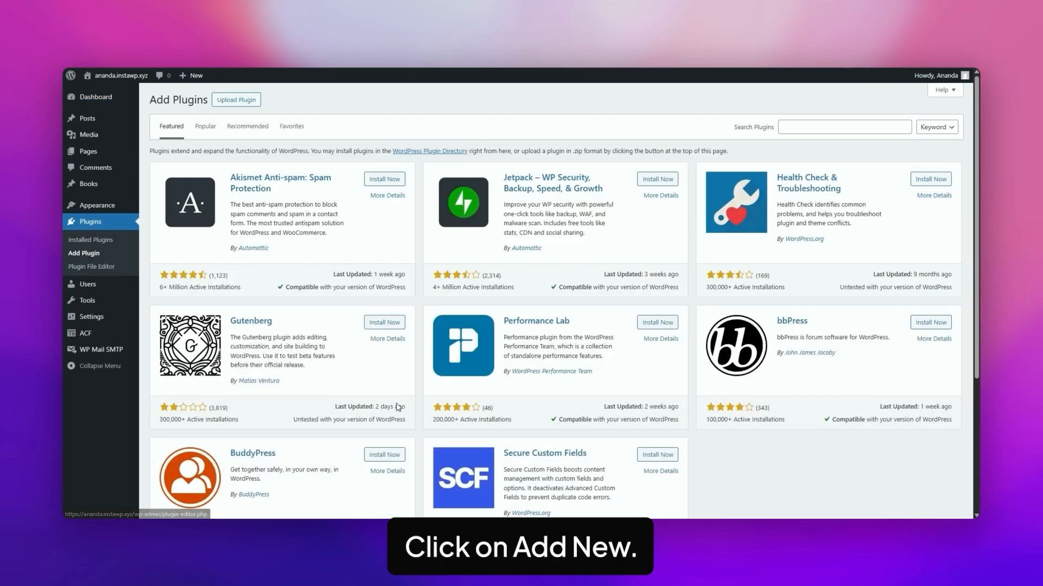
pyautogui.click(811, 126)
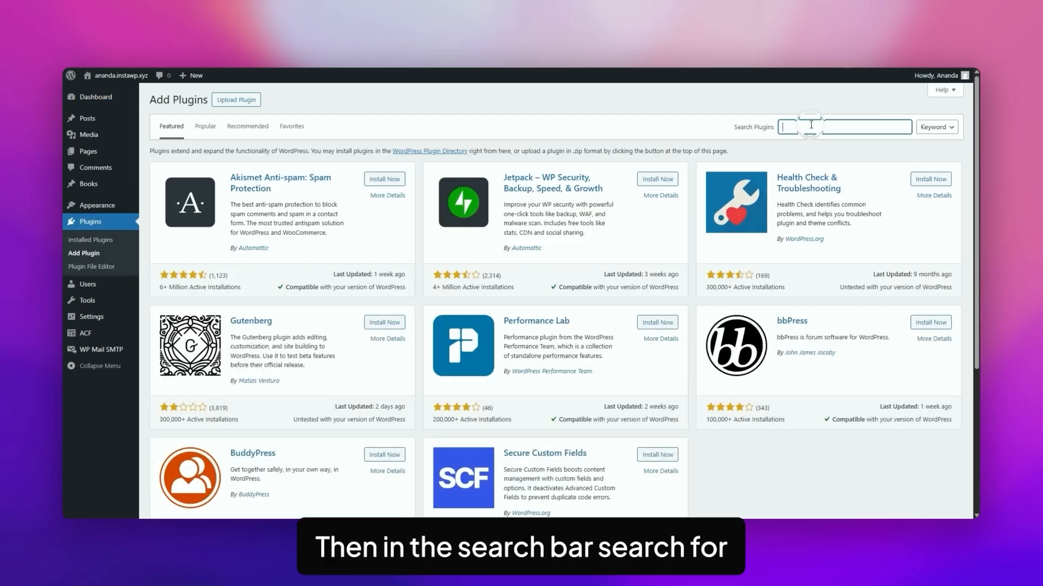
pyautogui.write('nexter blocks')
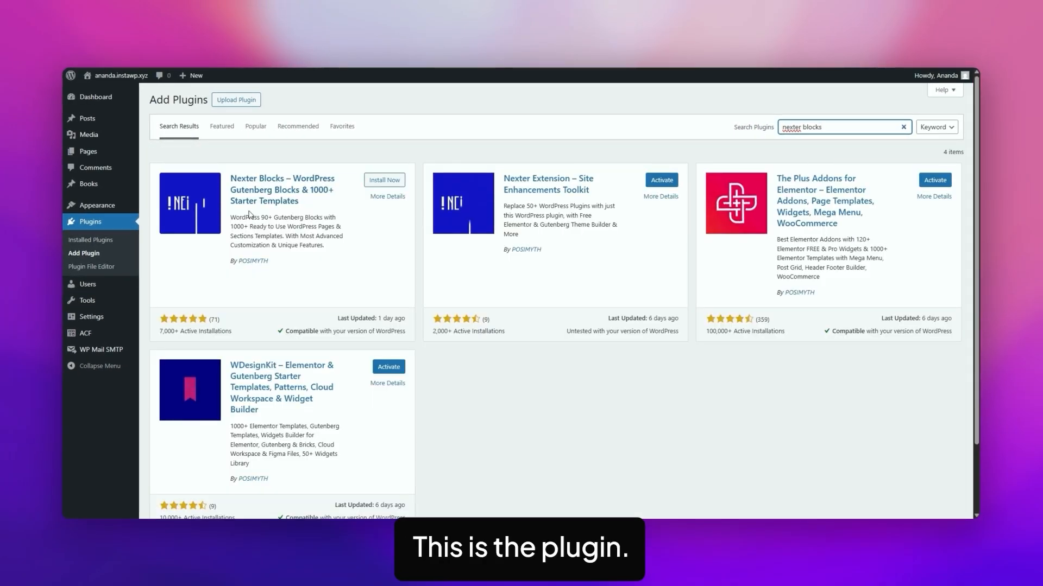
pyautogui.click(381, 182)
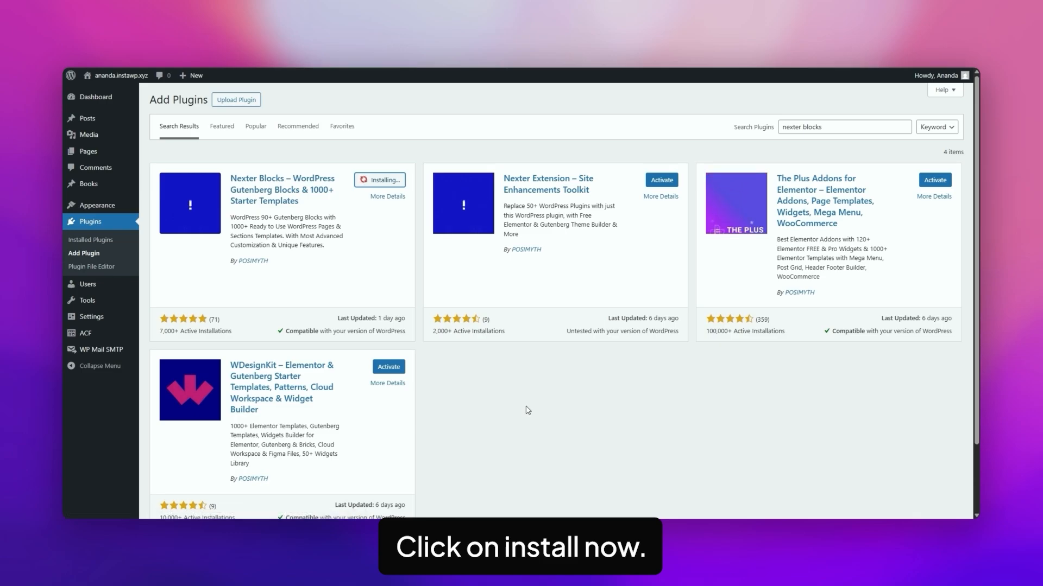
pyautogui.click(386, 181)
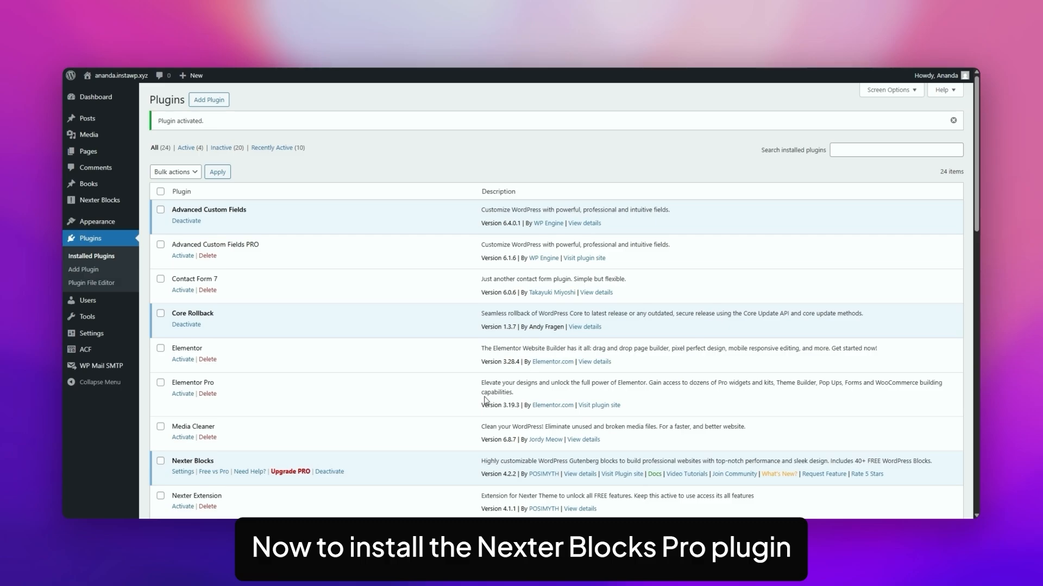
# Step: Review the free versus Pro comparison in the Nexter Blocks settings and open the Pro upgrade offer
pyautogui.moveTo(108, 204)
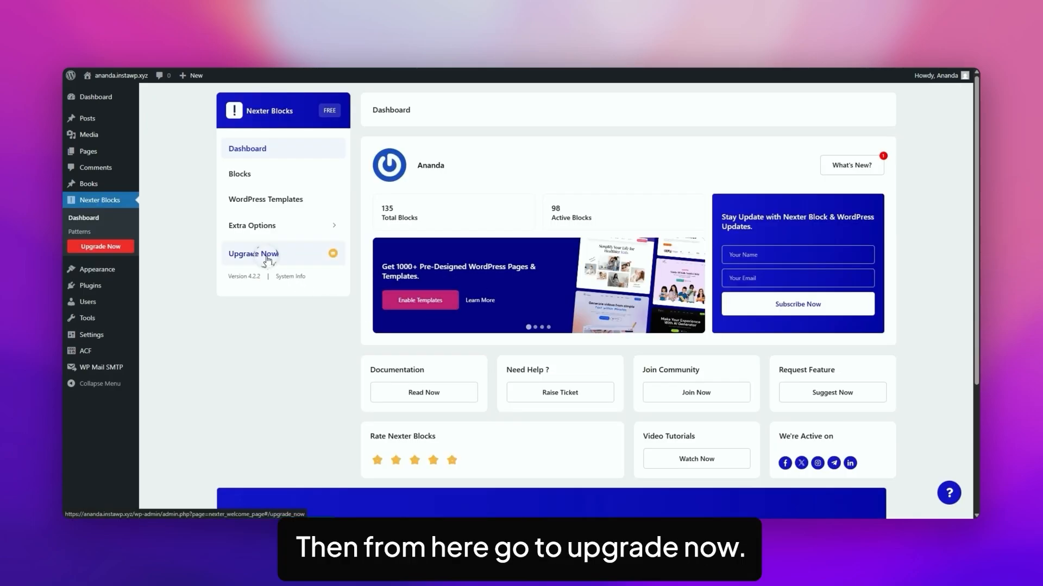
pyautogui.click(267, 259)
pyautogui.scroll(-5, 712, 263)
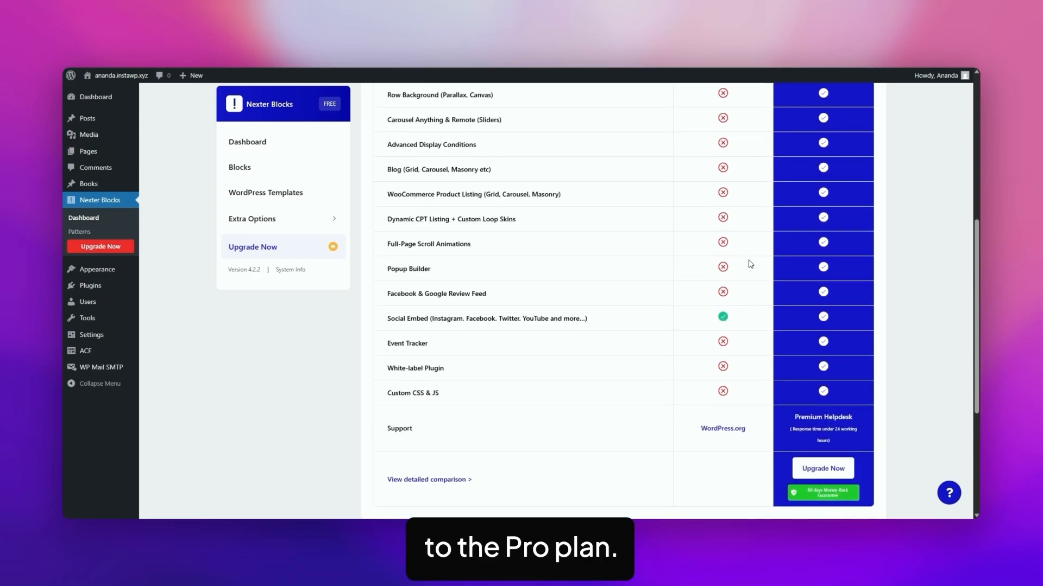
pyautogui.click(826, 471)
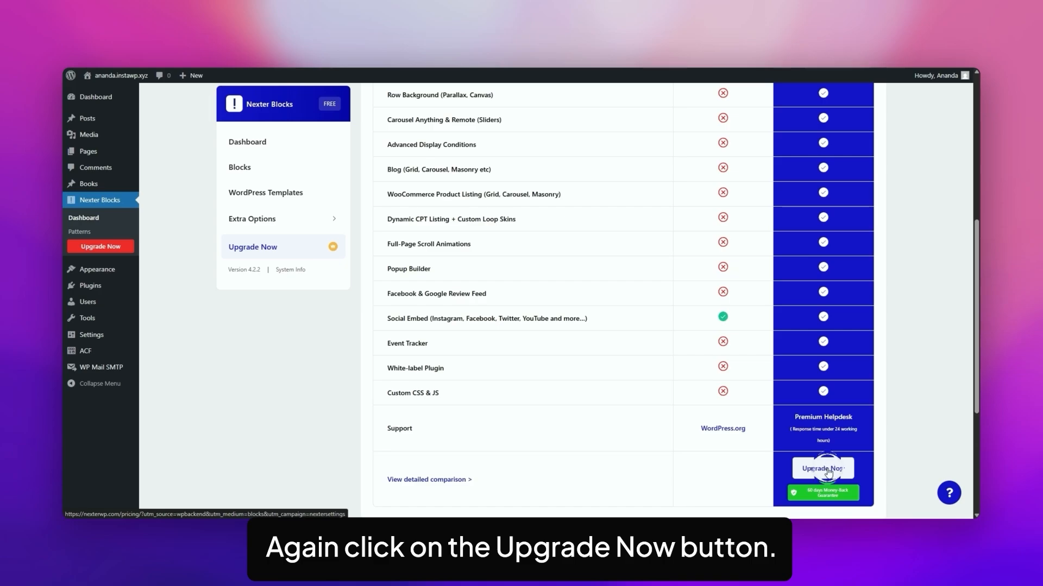
pyautogui.scroll(-3, 719, 296)
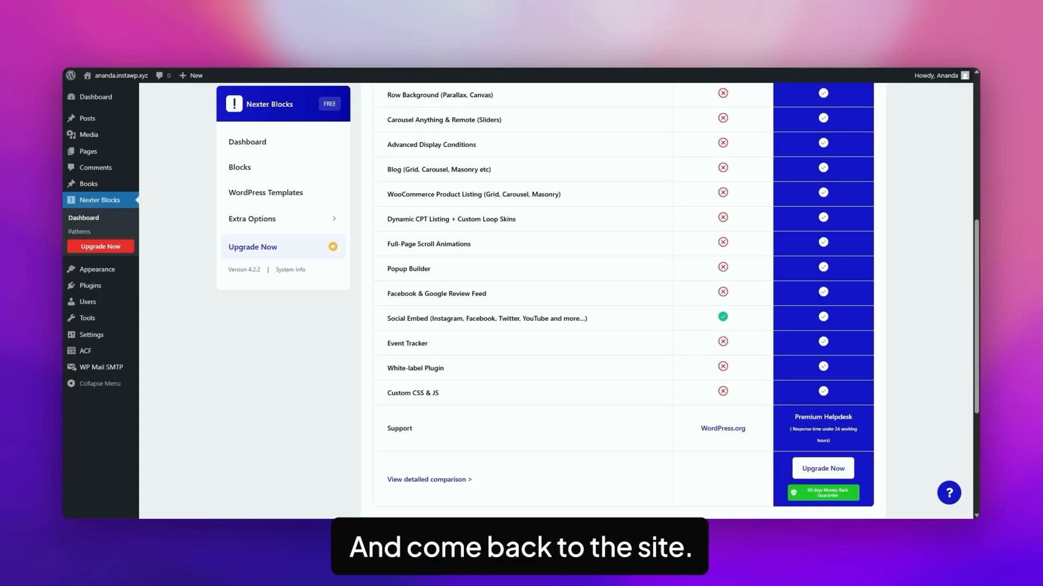
# Step: Upload the-plus-addons-for-block-editor-pro-store-V4.2.1.zip as a new plugin, install it and activate it
pyautogui.moveTo(98, 286)
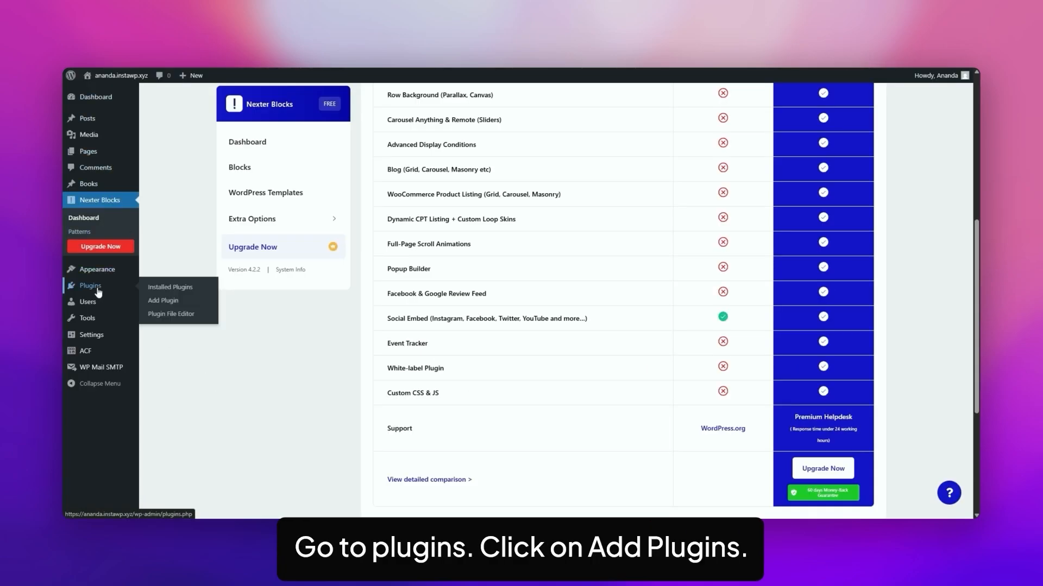
pyautogui.click(165, 301)
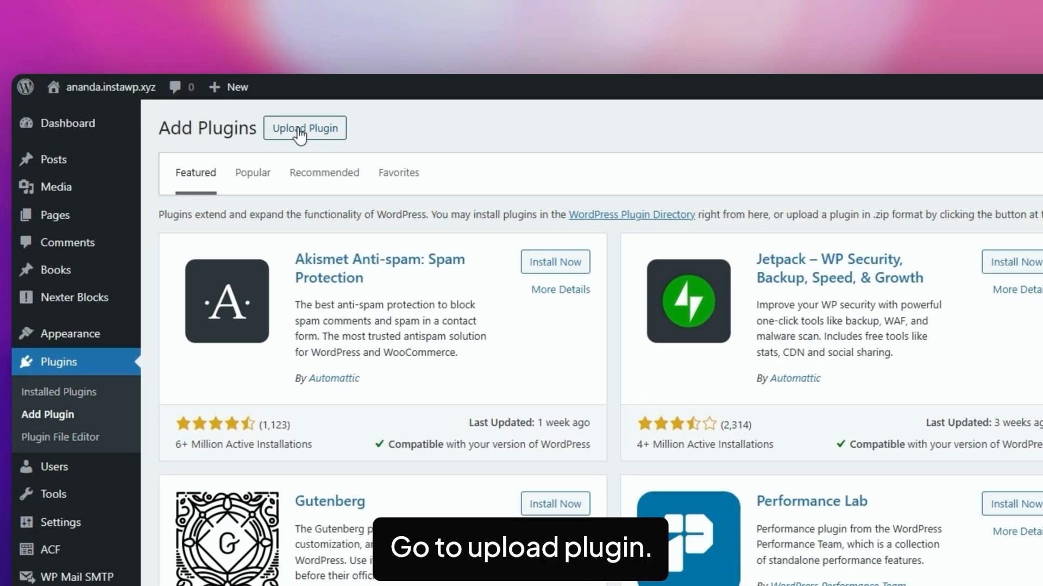
pyautogui.click(236, 99)
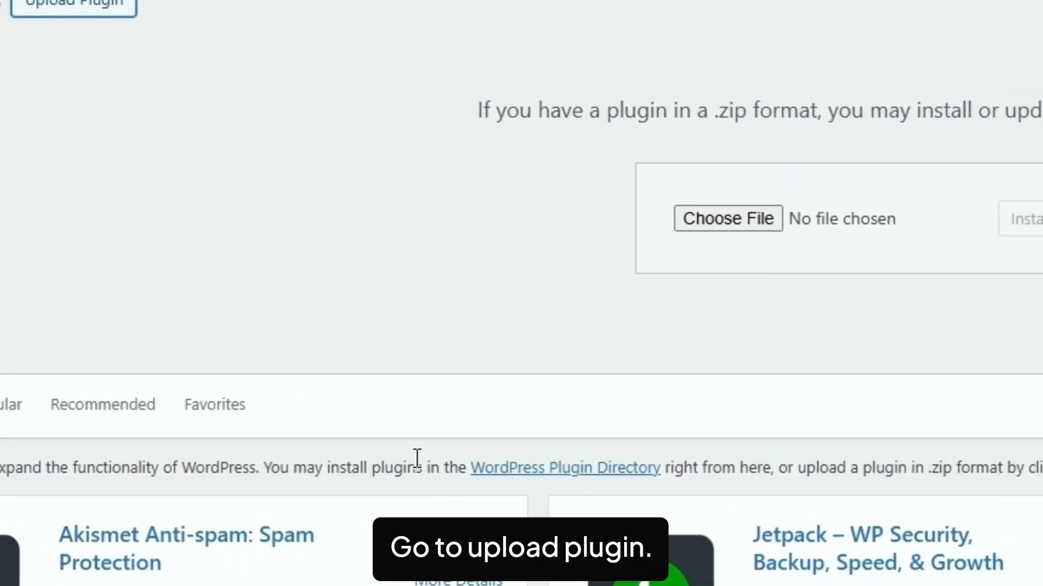
pyautogui.click(688, 228)
pyautogui.click(209, 70)
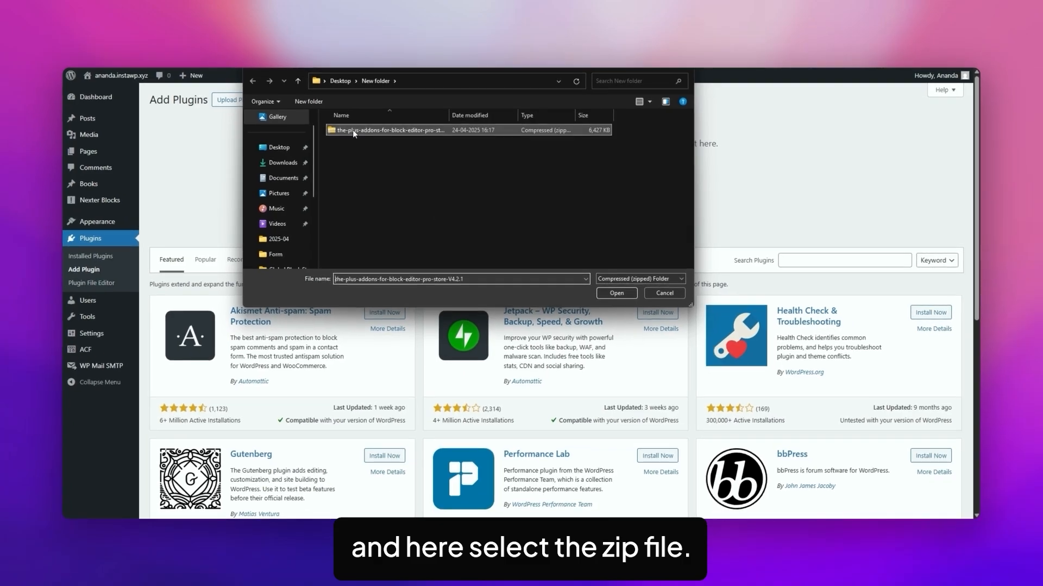
pyautogui.click(616, 293)
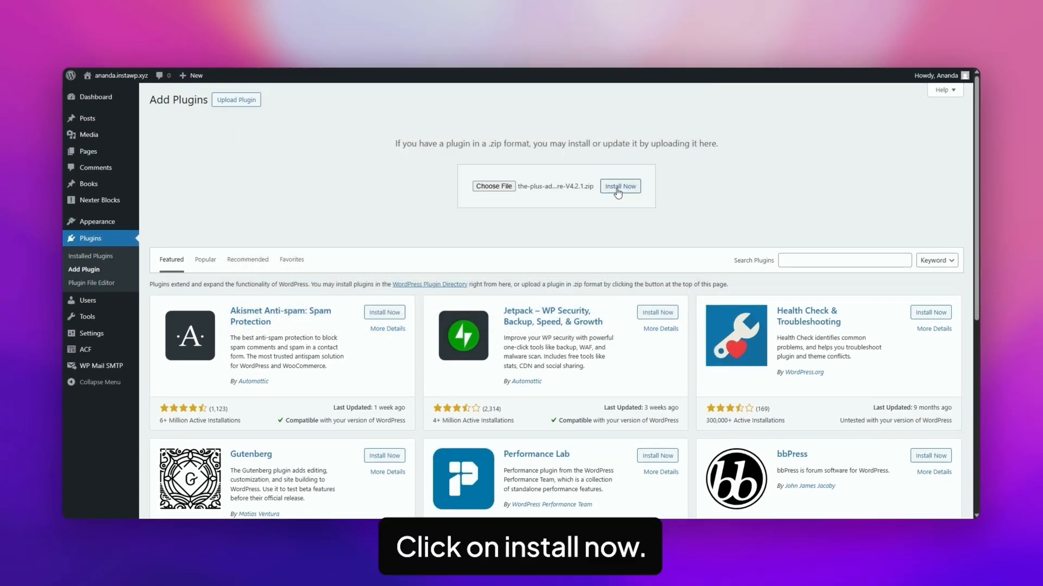
pyautogui.click(619, 187)
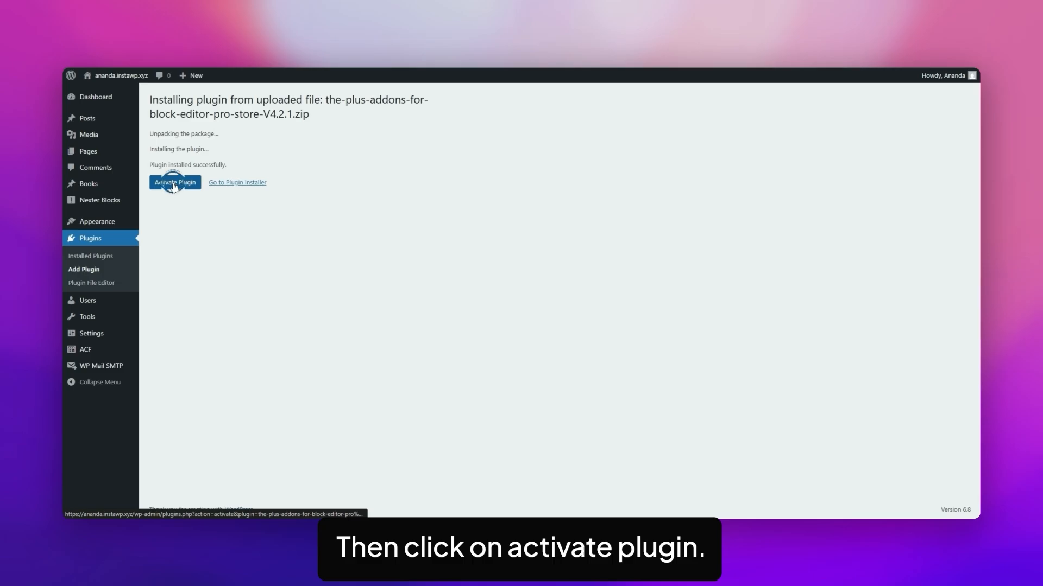
pyautogui.click(179, 185)
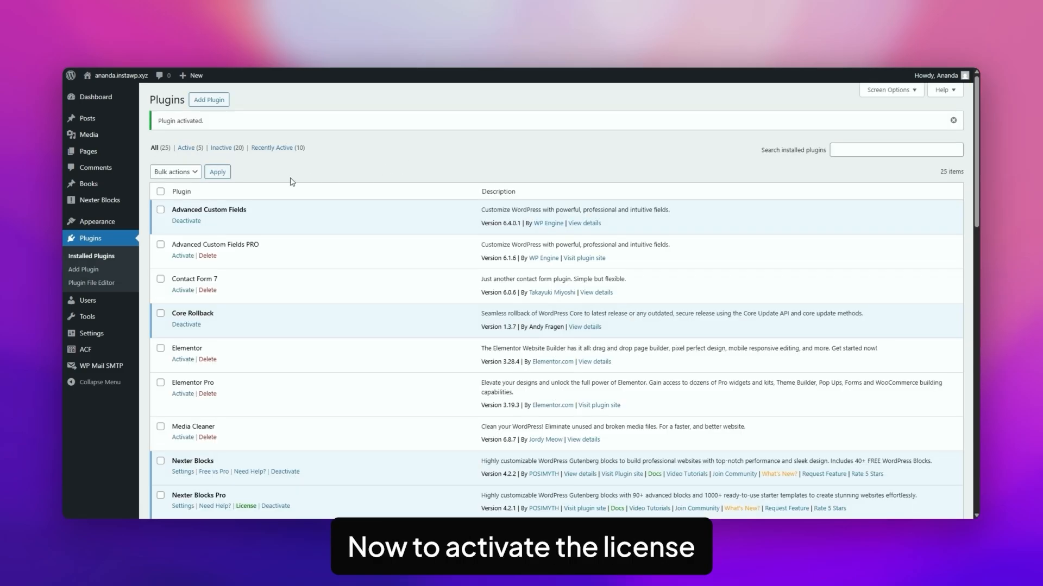
# Step: Open the Activate PRO page in the Nexter Blocks settings
pyautogui.click(103, 201)
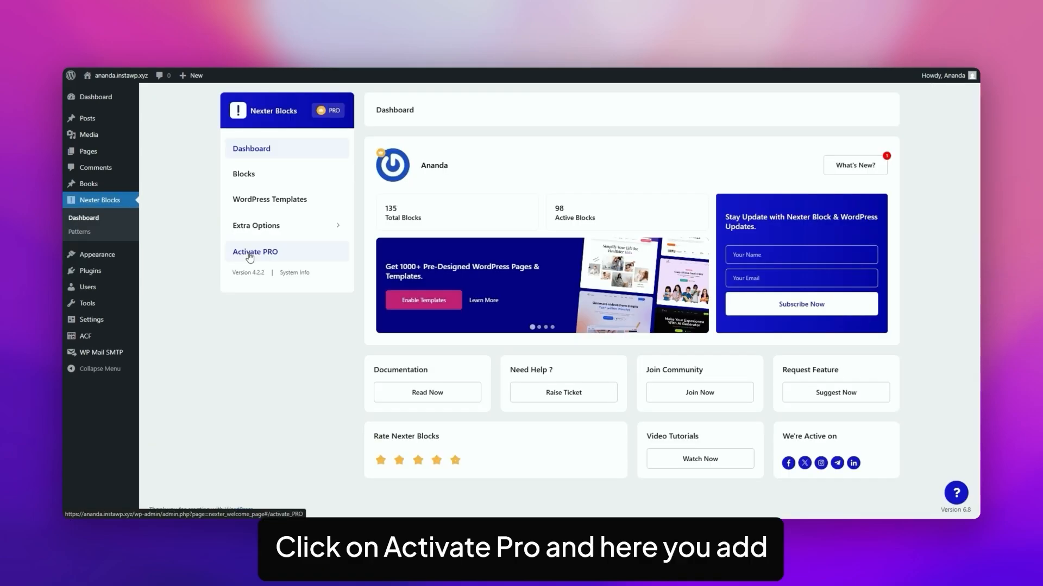
pyautogui.click(254, 252)
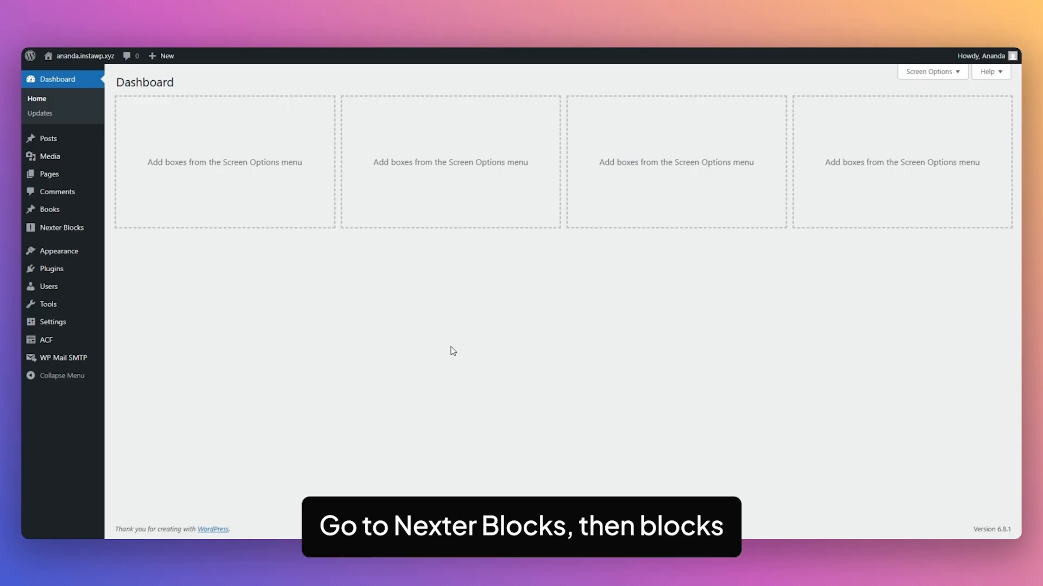
# Step: Find the Navigation Menu block in the Nexter Blocks list by searching "navigation menu", enable it and save the settings
pyautogui.click(77, 227)
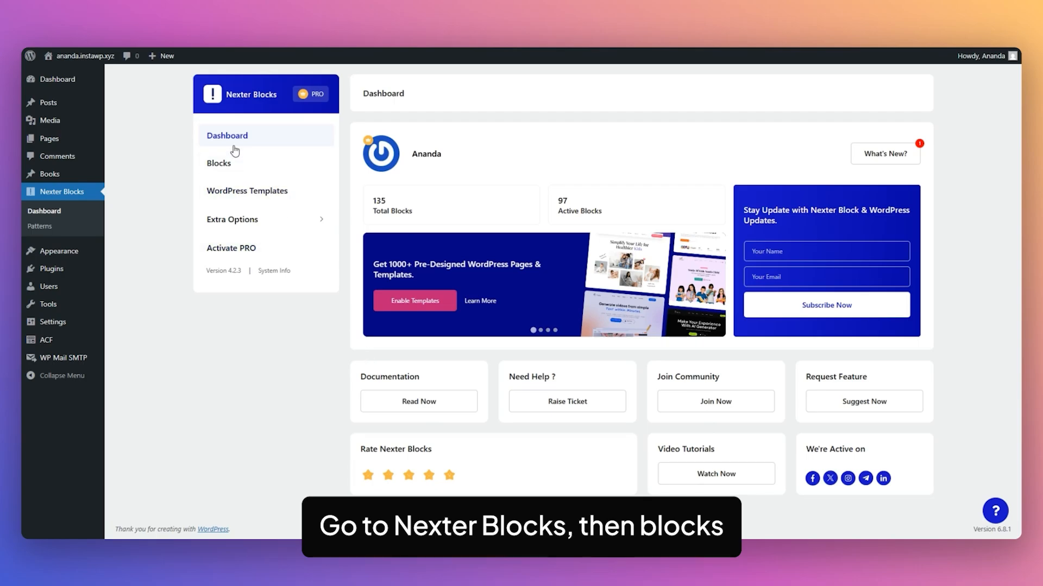
pyautogui.click(227, 166)
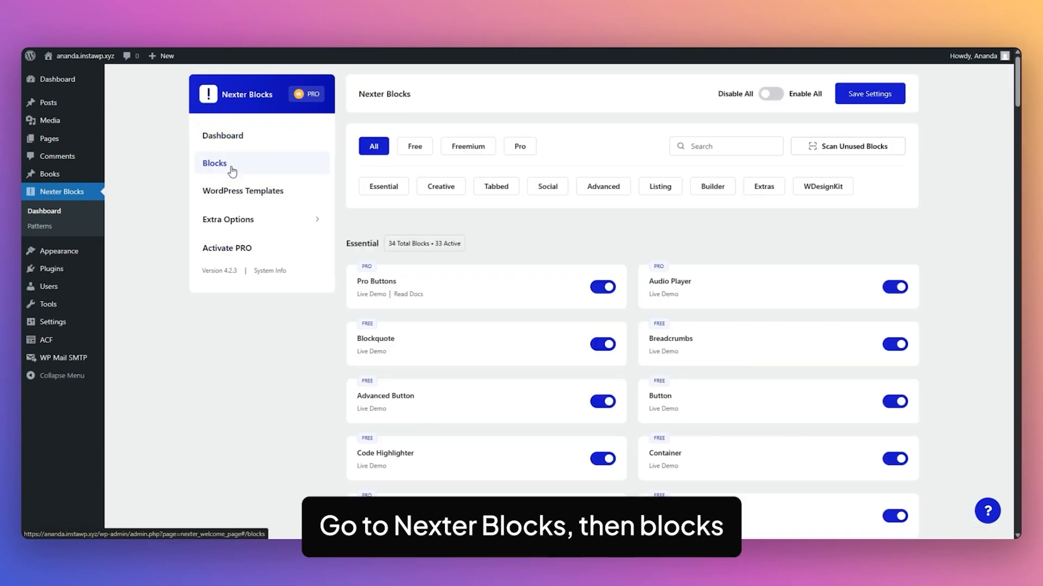
pyautogui.click(697, 140)
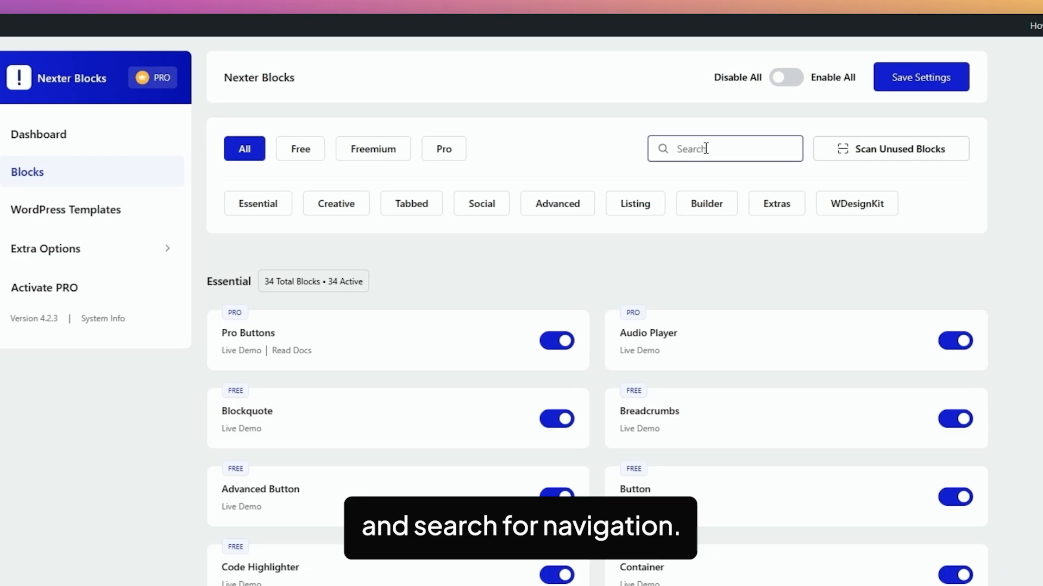
pyautogui.write('na')
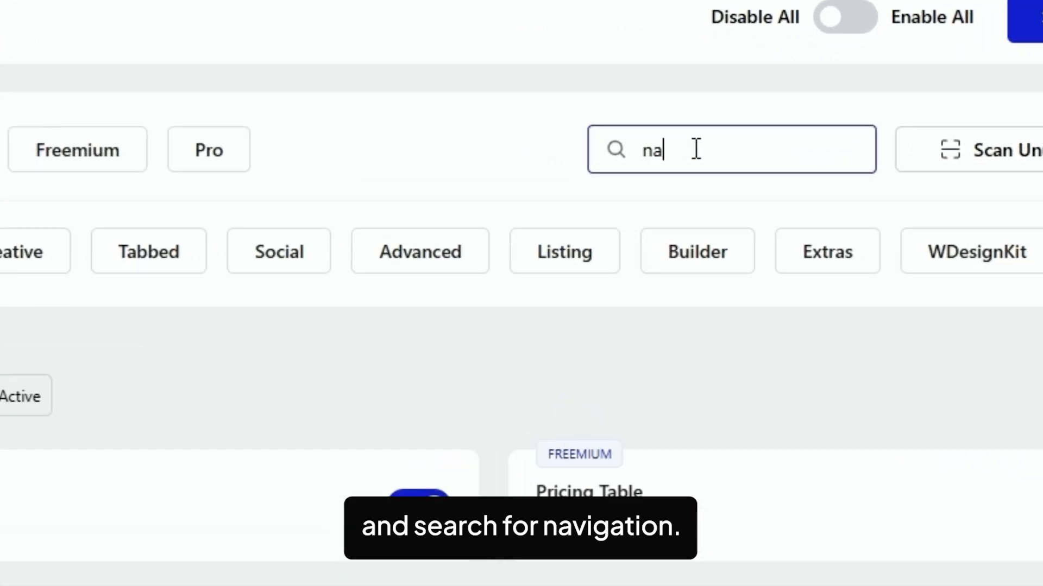
pyautogui.write('vigation menu')
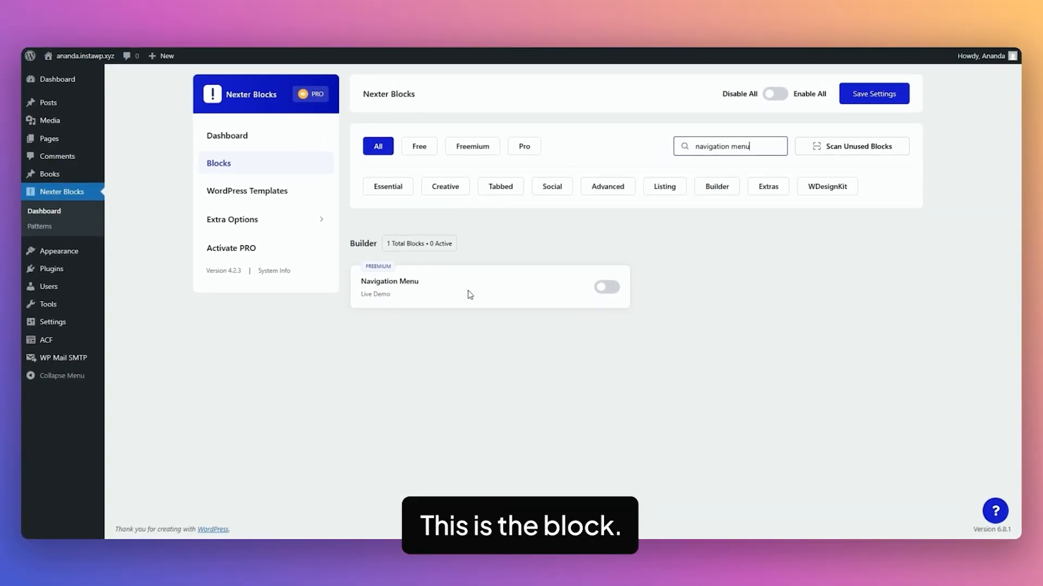
pyautogui.click(606, 287)
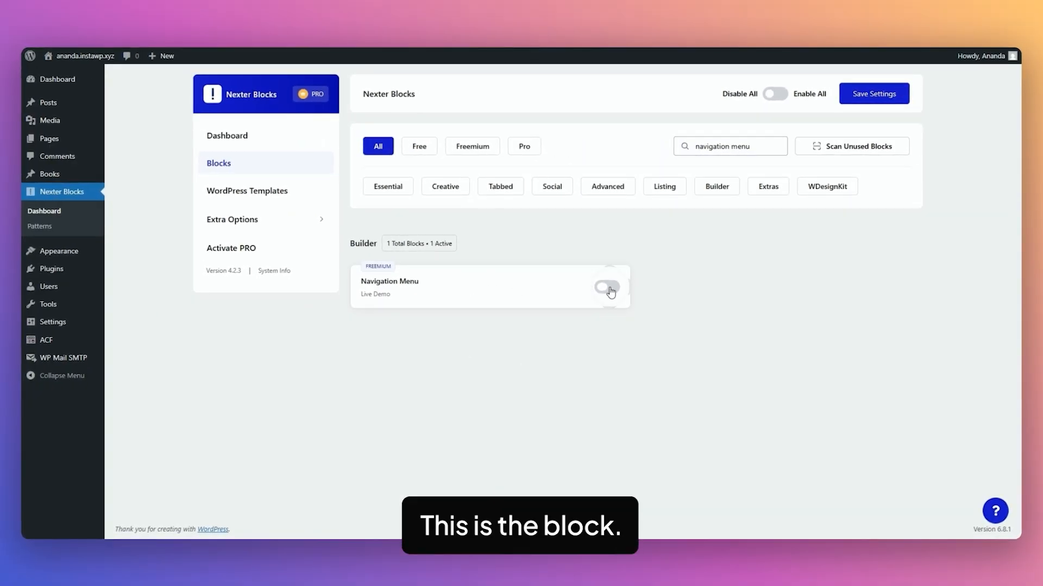
pyautogui.click(873, 96)
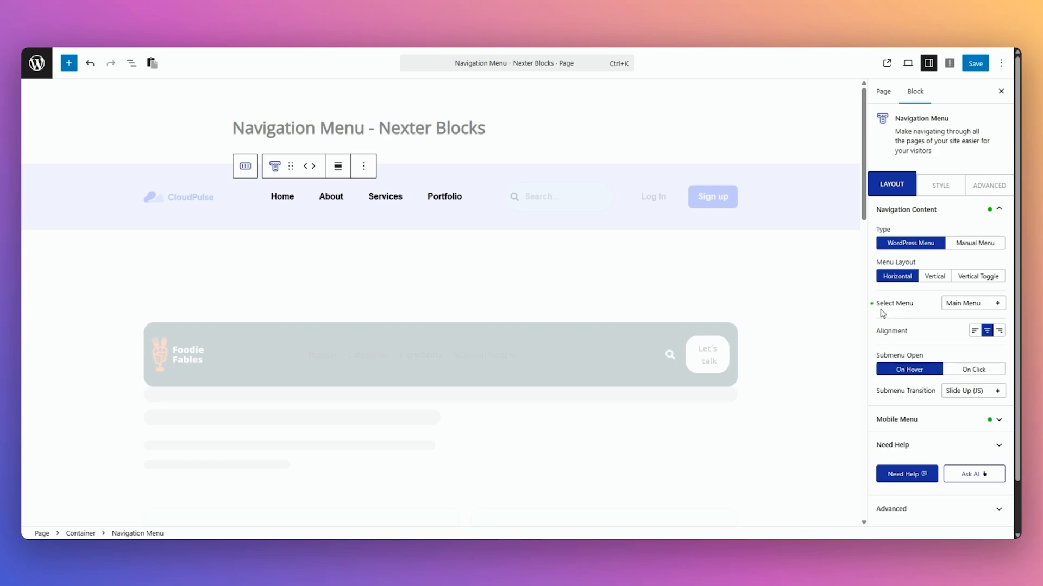
# Step: Check which WordPress menus can be assigned to the Navigation Menu block, keeping Main Menu selected
pyautogui.click(967, 307)
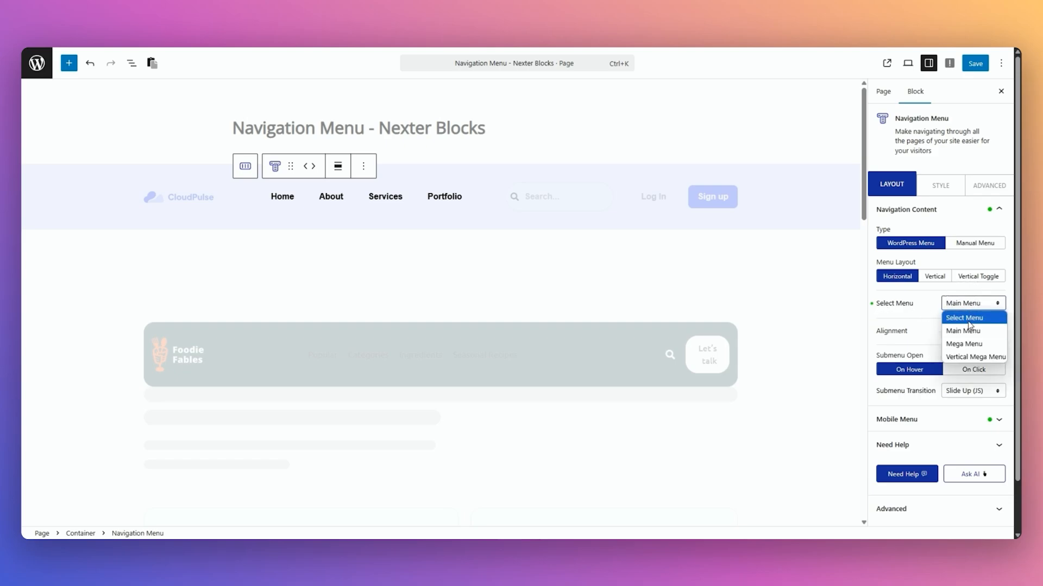
pyautogui.click(927, 309)
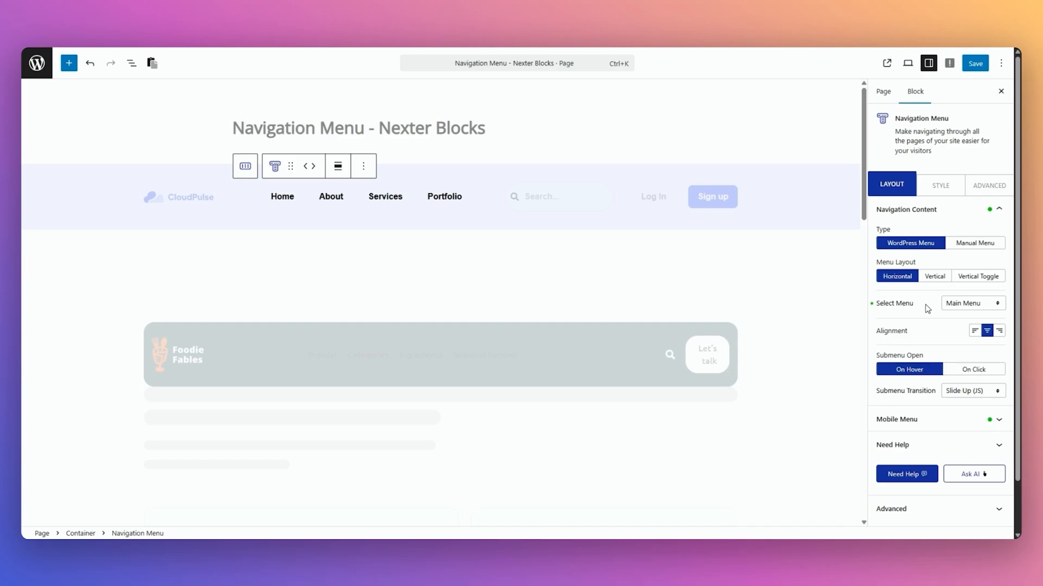
pyautogui.click(967, 304)
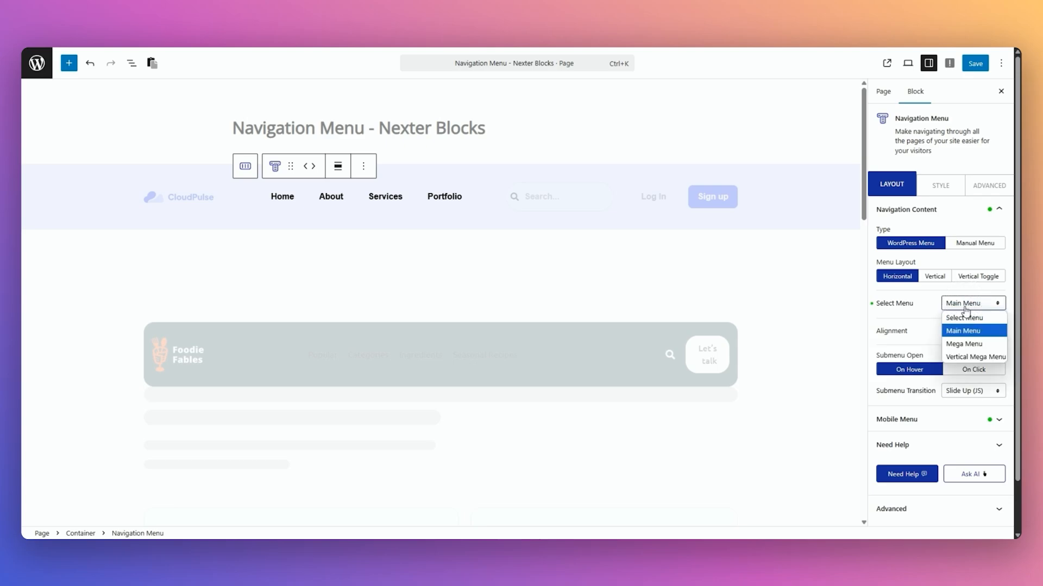
pyautogui.click(928, 302)
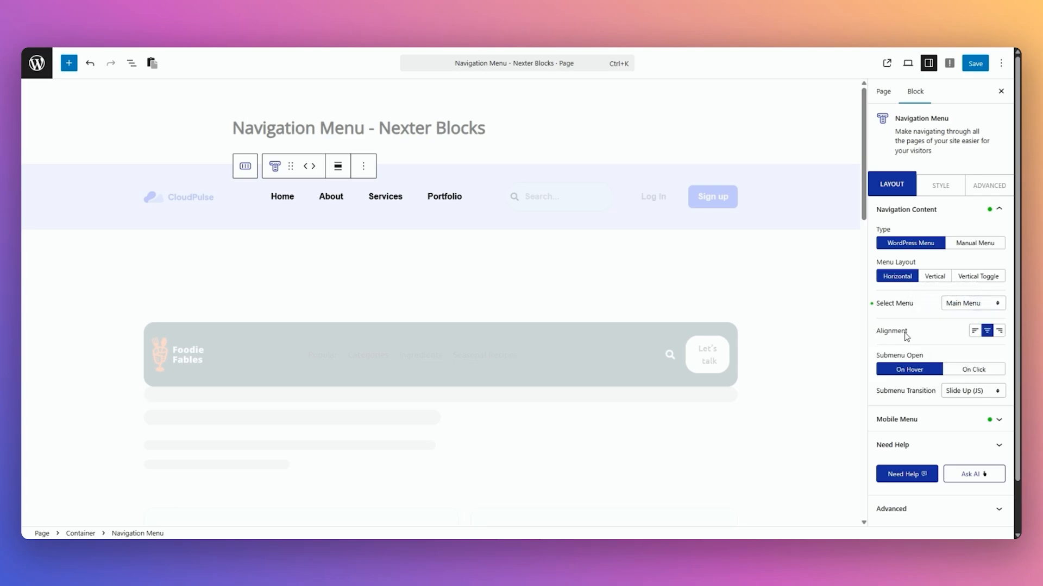
# Step: Try right alignment on the Navigation Menu block and restore its centre alignment
pyautogui.click(1000, 331)
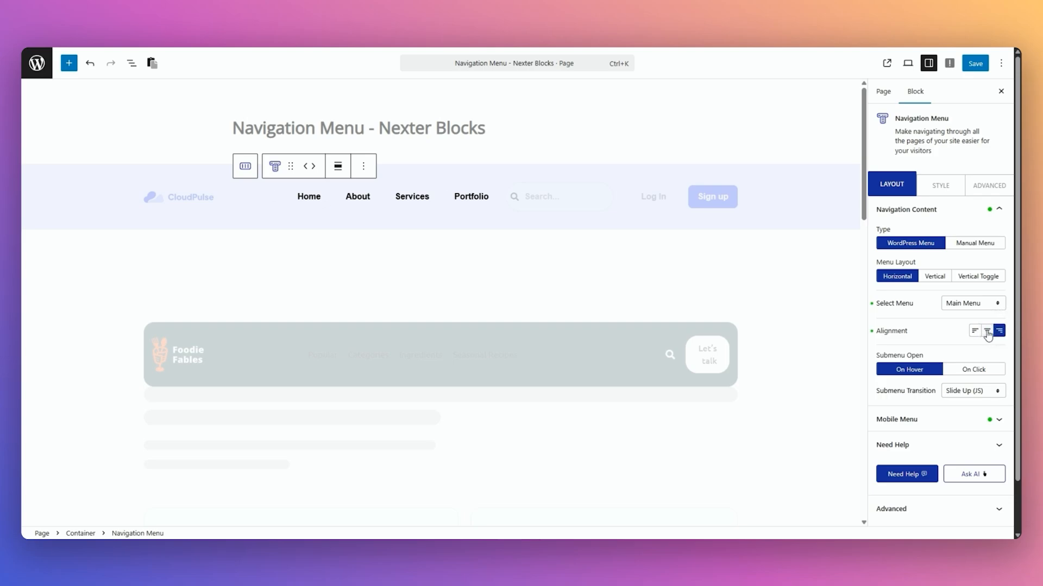
pyautogui.click(986, 332)
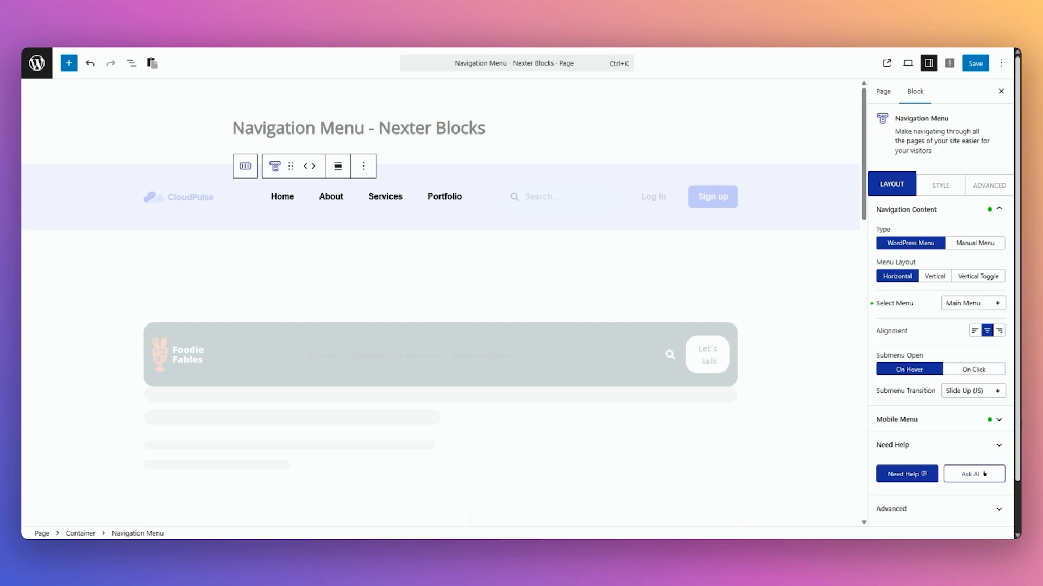
# Step: Check the available submenu transitions of the Navigation Menu block, keeping Slide Up (JS)
pyautogui.click(981, 397)
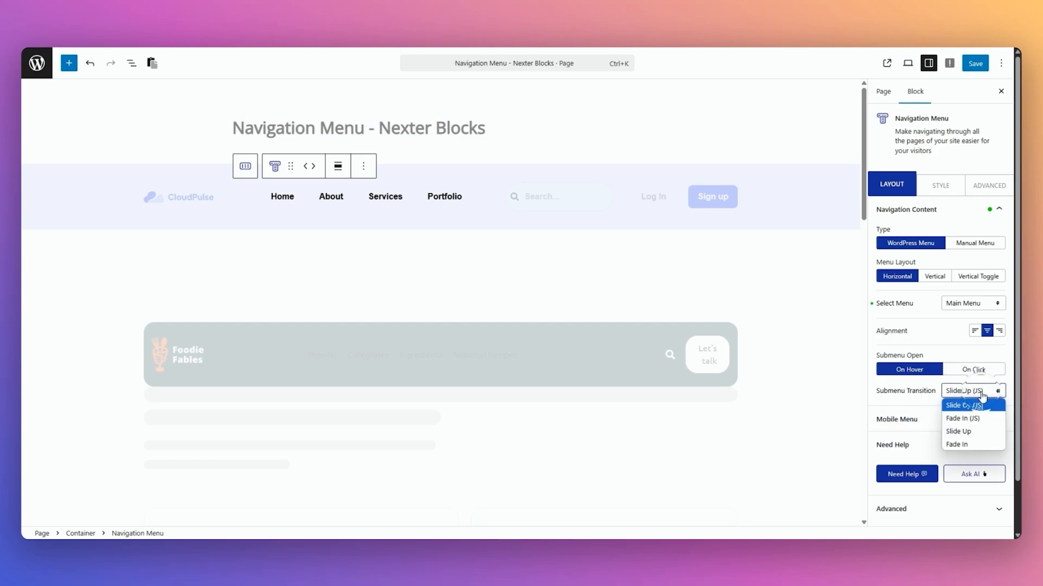
pyautogui.click(939, 403)
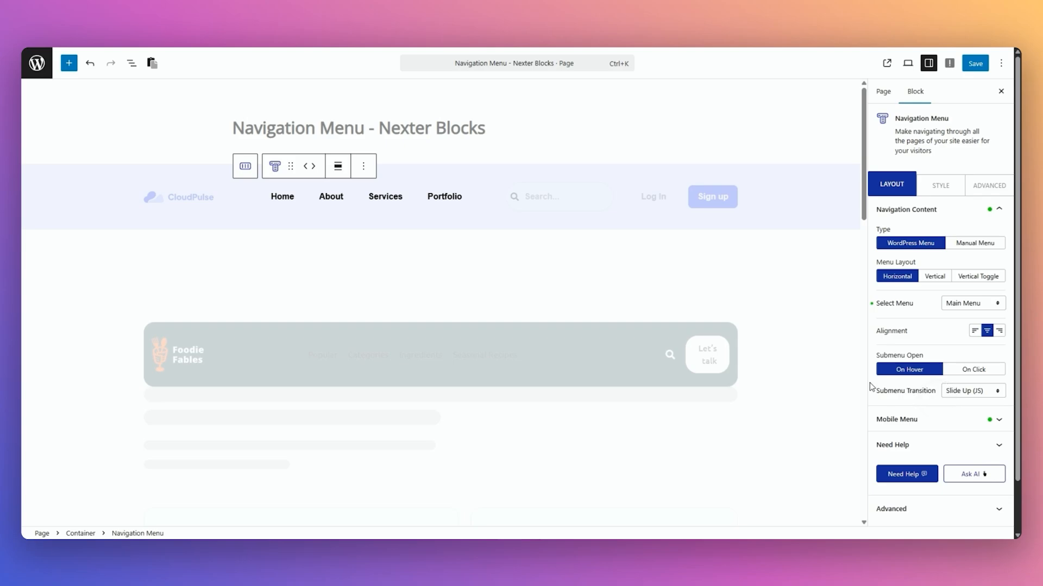
# Step: Try the Vertical layout on the menu, switch to Vertical Toggle and enable its toggle bar
pyautogui.click(934, 278)
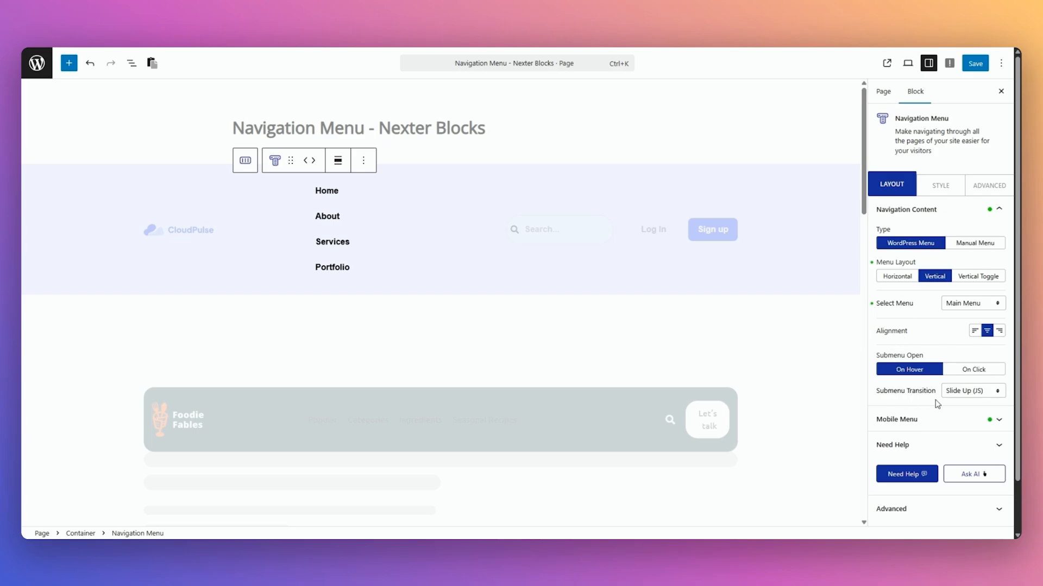
pyautogui.click(968, 277)
pyautogui.scroll(-1, 948, 303)
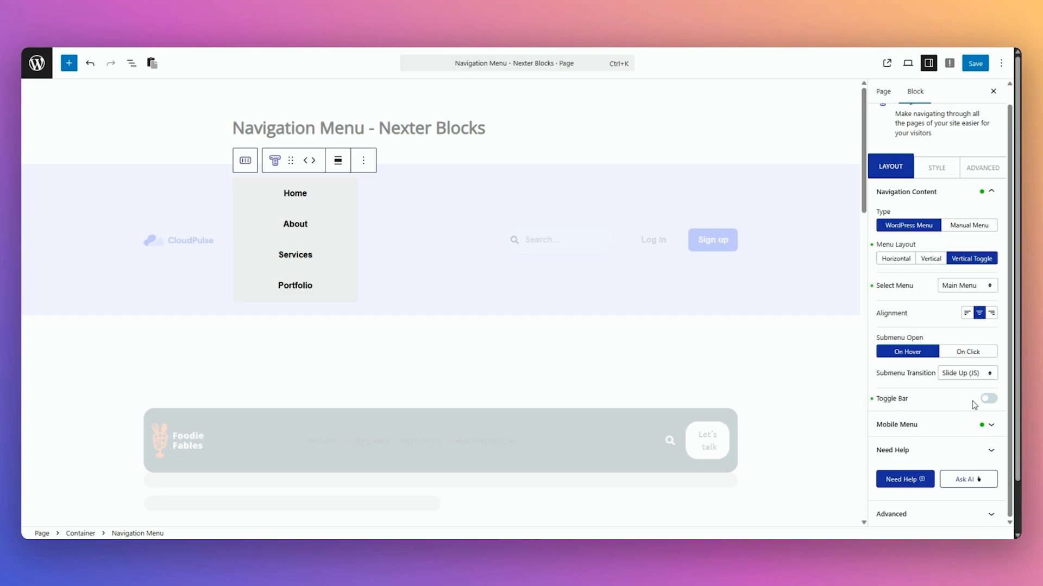
pyautogui.click(988, 400)
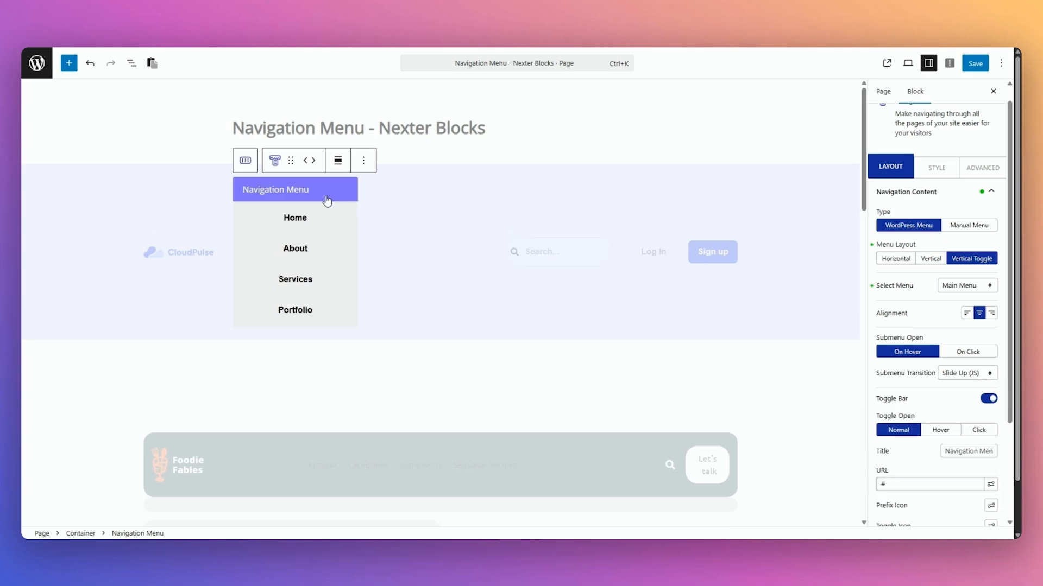
# Step: Try the Hover behaviour for opening the toggle bar and set it to Click
pyautogui.scroll(-2, 923, 353)
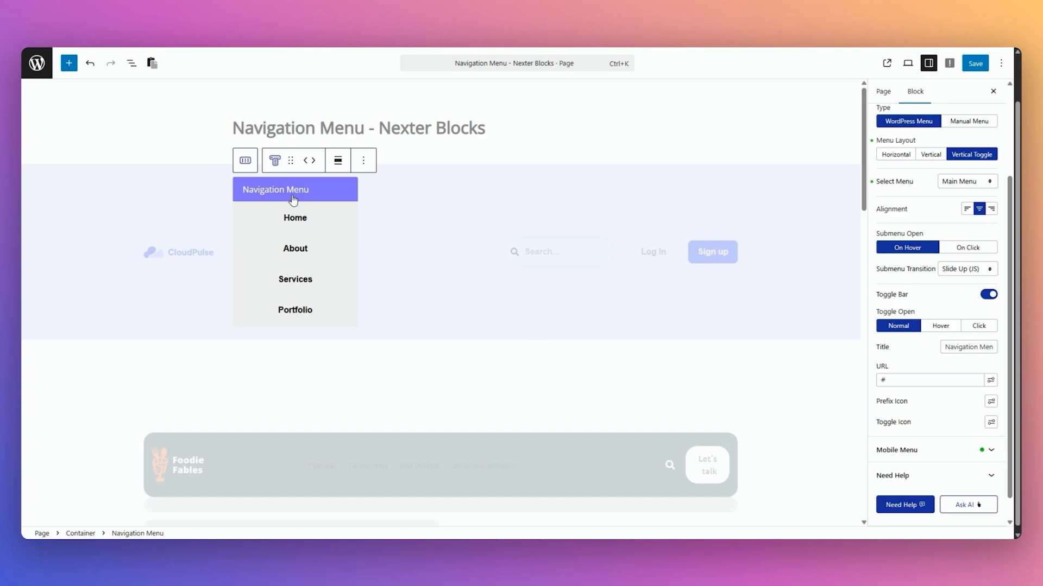
pyautogui.click(944, 327)
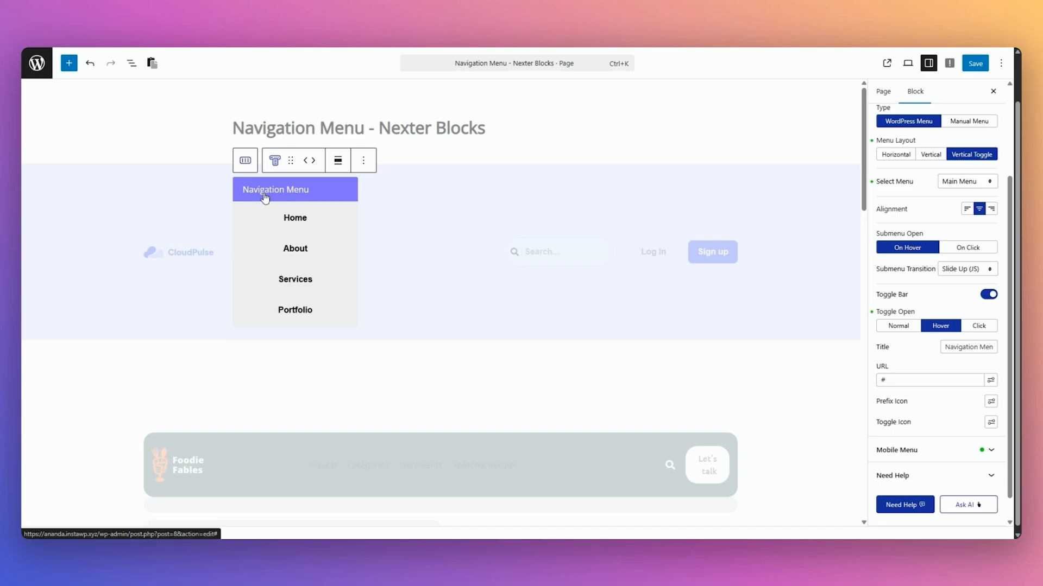
pyautogui.click(979, 326)
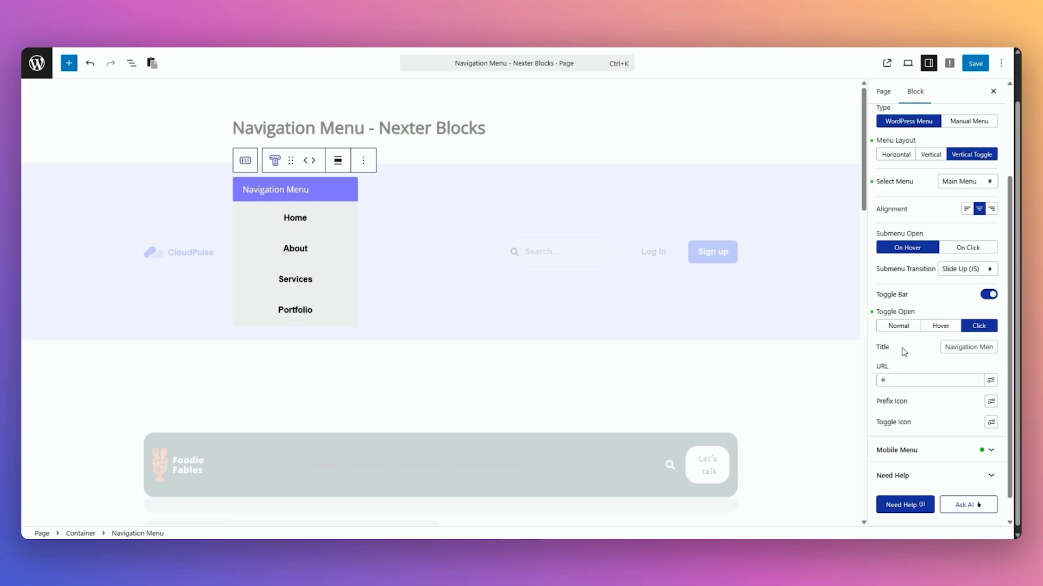
# Step: Add a centred-lines prefix icon and a double-down-chevron toggle icon to the toggle bar
pyautogui.click(990, 401)
pyautogui.click(984, 322)
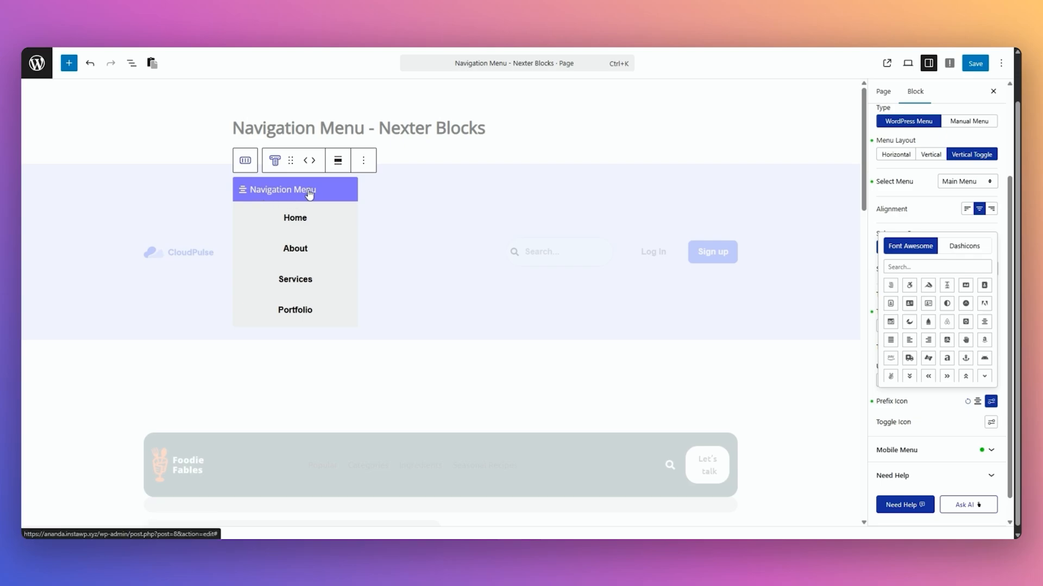
pyautogui.click(878, 424)
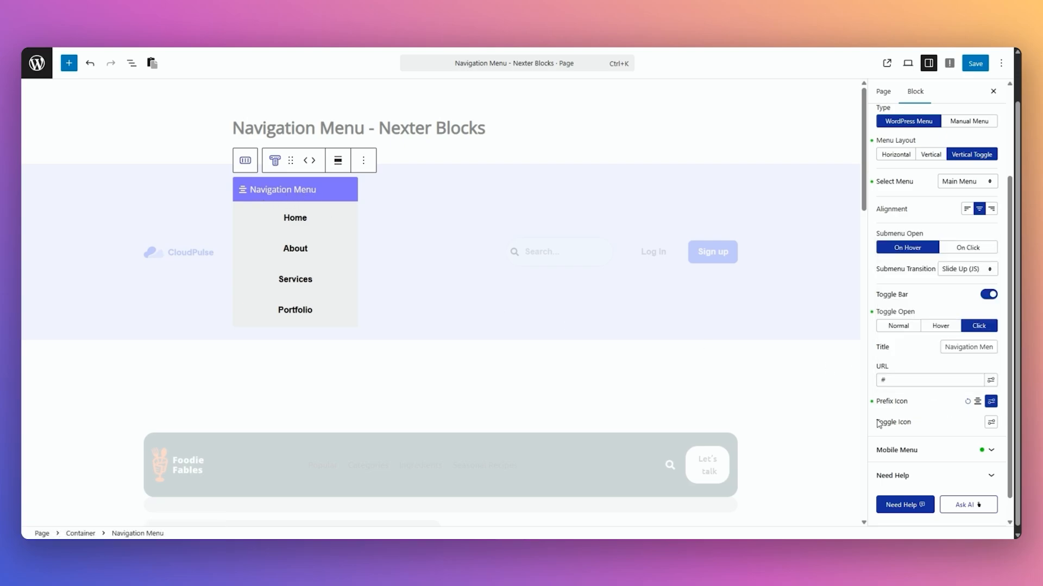
pyautogui.click(990, 423)
pyautogui.click(965, 398)
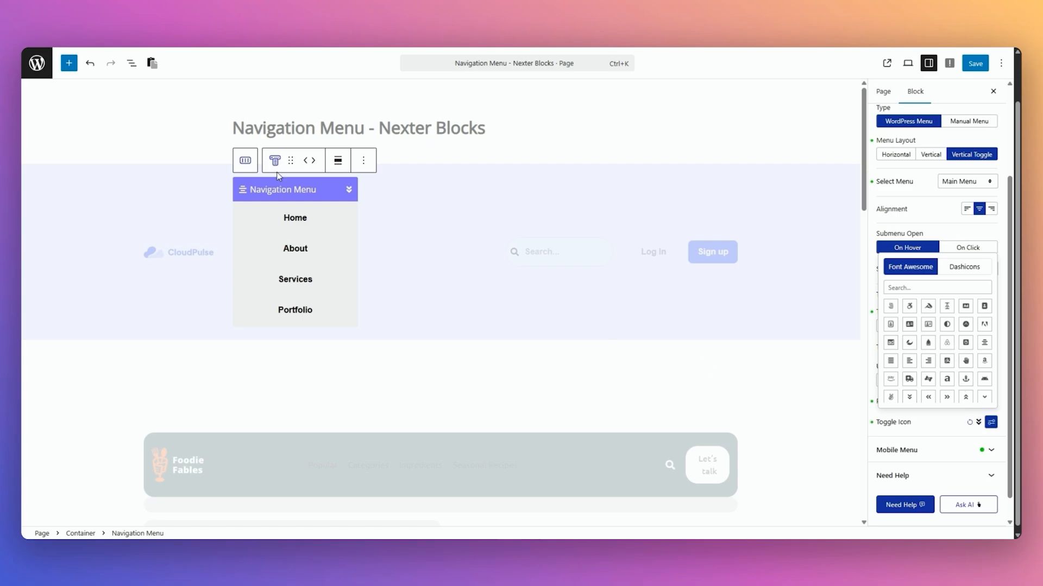
pyautogui.click(931, 424)
# Step: Restore the Horizontal layout of the Navigation Menu block
pyautogui.scroll(1, 929, 413)
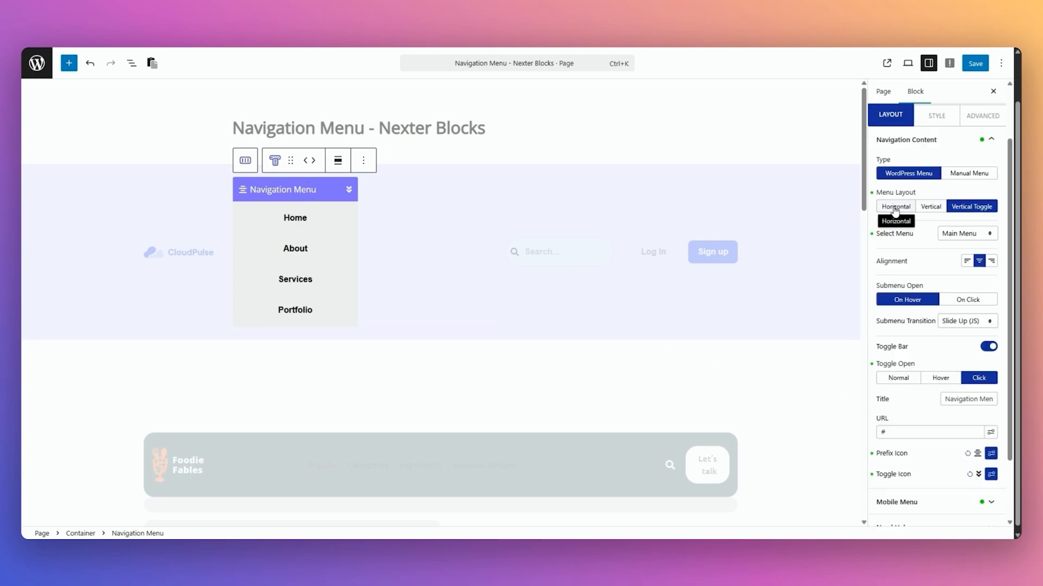
pyautogui.click(892, 211)
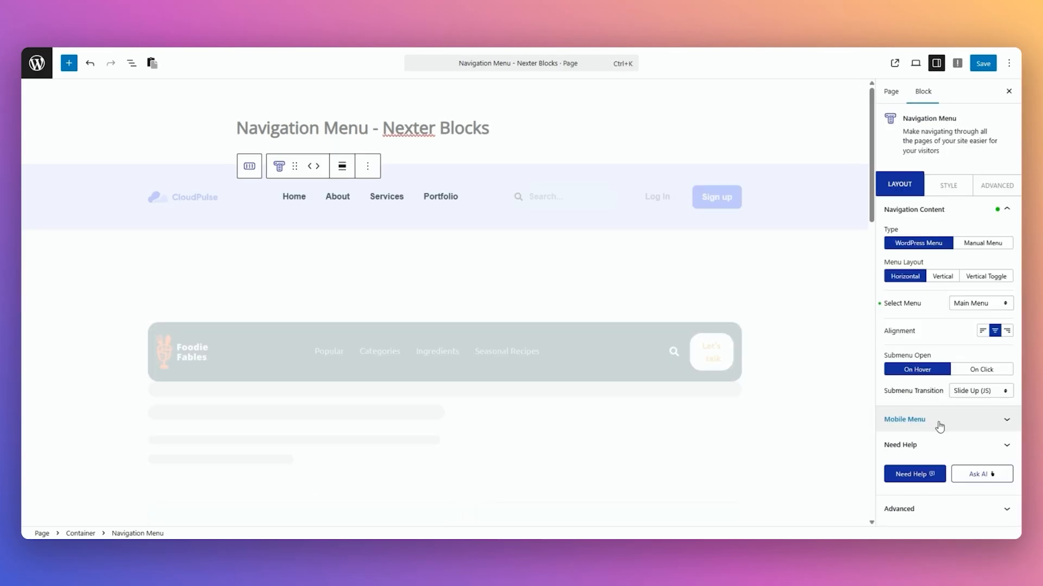
# Step: Enable the Responsive Mobile Menu option in the block's mobile menu settings
pyautogui.click(939, 425)
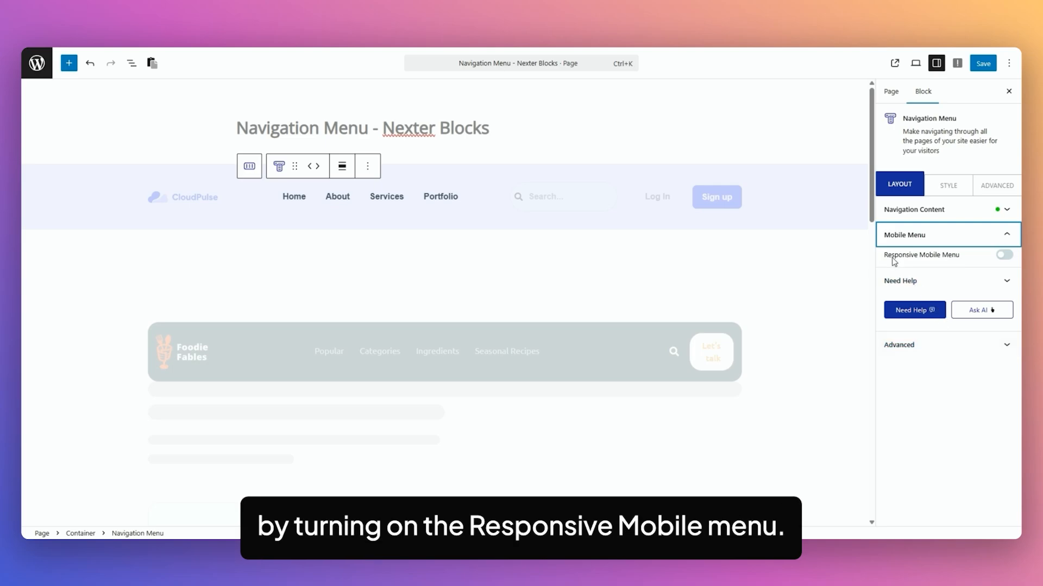
pyautogui.click(1005, 254)
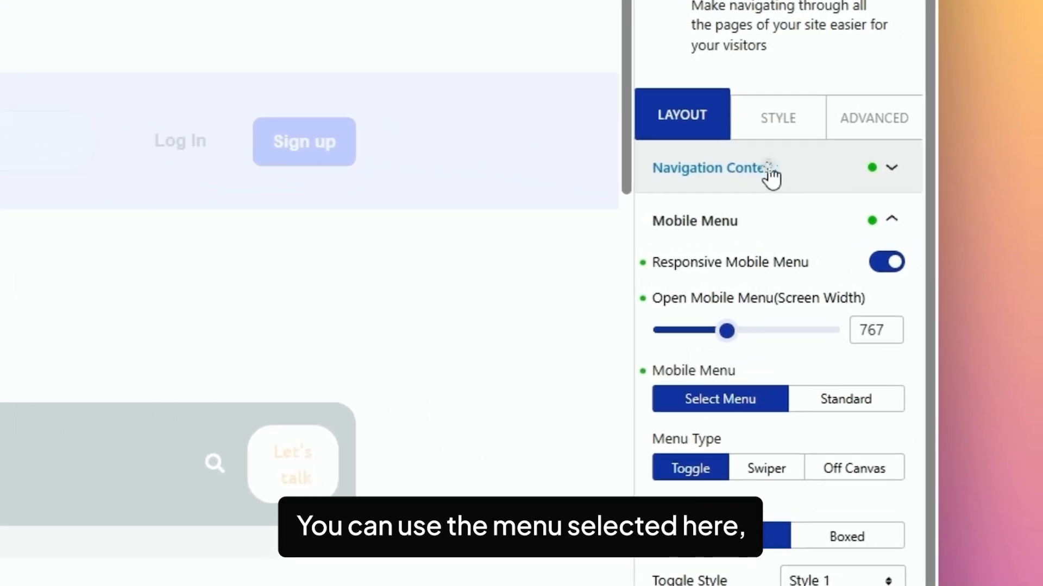
# Step: Try the Standard option for the mobile menu, check which menus it offers and restore Select Menu
pyautogui.click(939, 210)
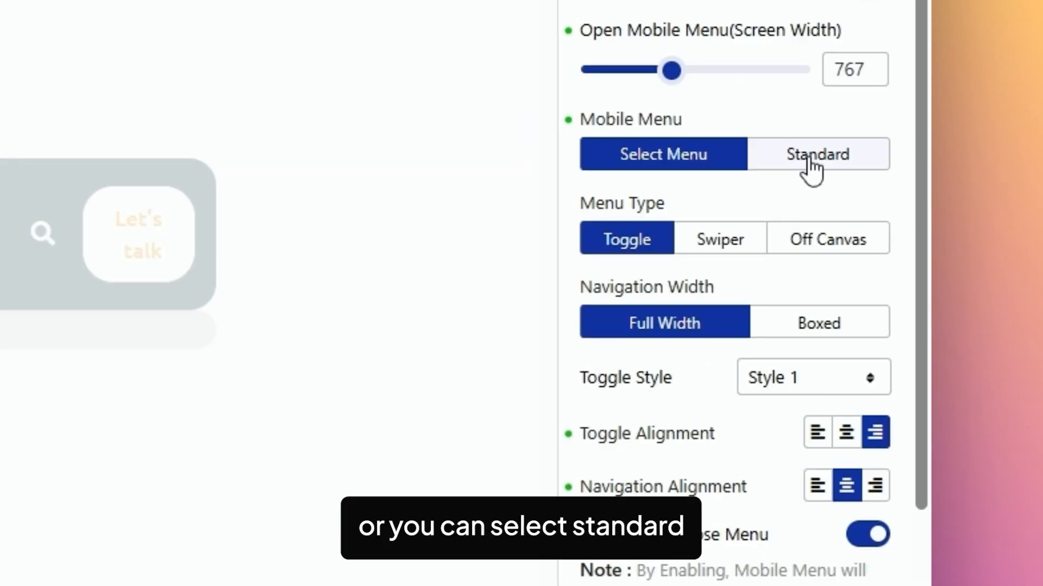
pyautogui.click(815, 163)
pyautogui.click(818, 215)
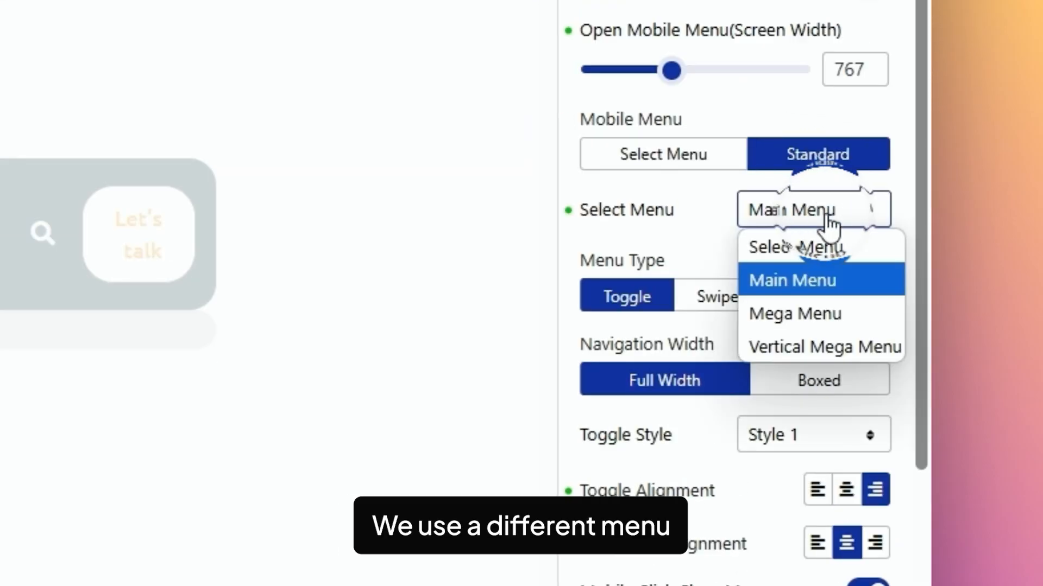
pyautogui.click(700, 206)
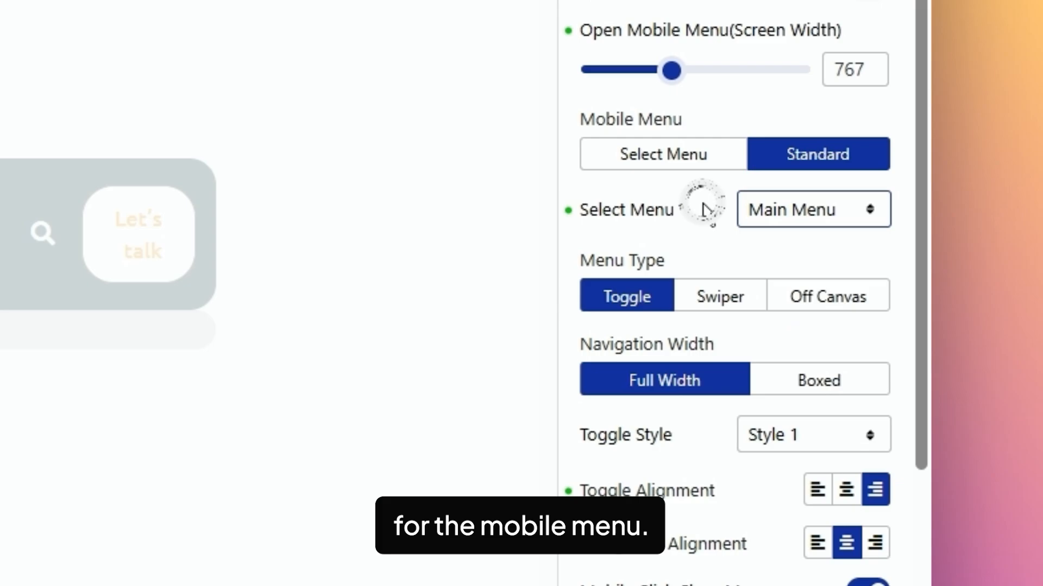
pyautogui.click(668, 163)
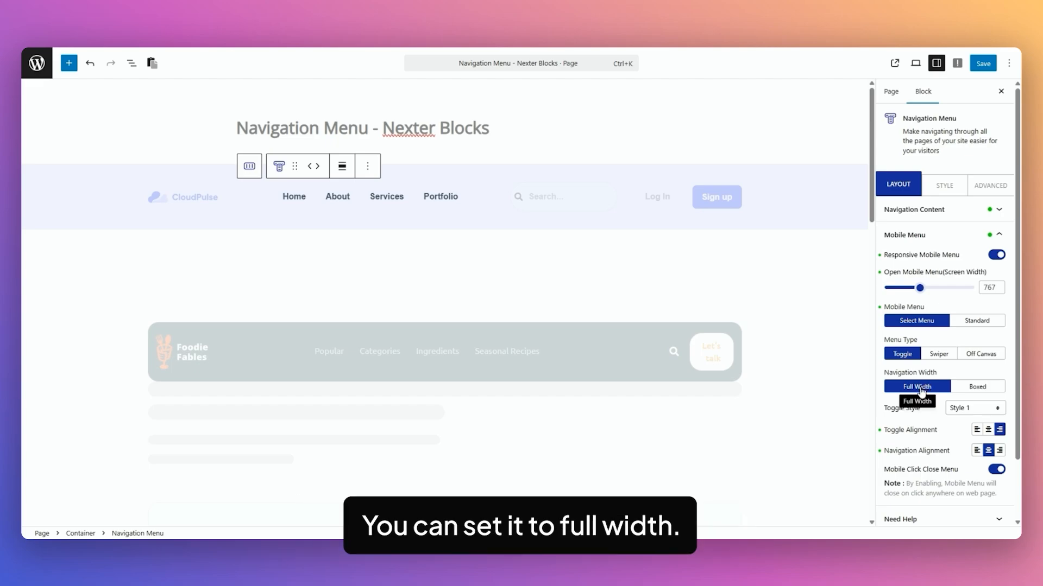
# Step: Try the Boxed navigation width, restore Full Width and check the predefined toggle styles, keeping Style 1
pyautogui.click(975, 386)
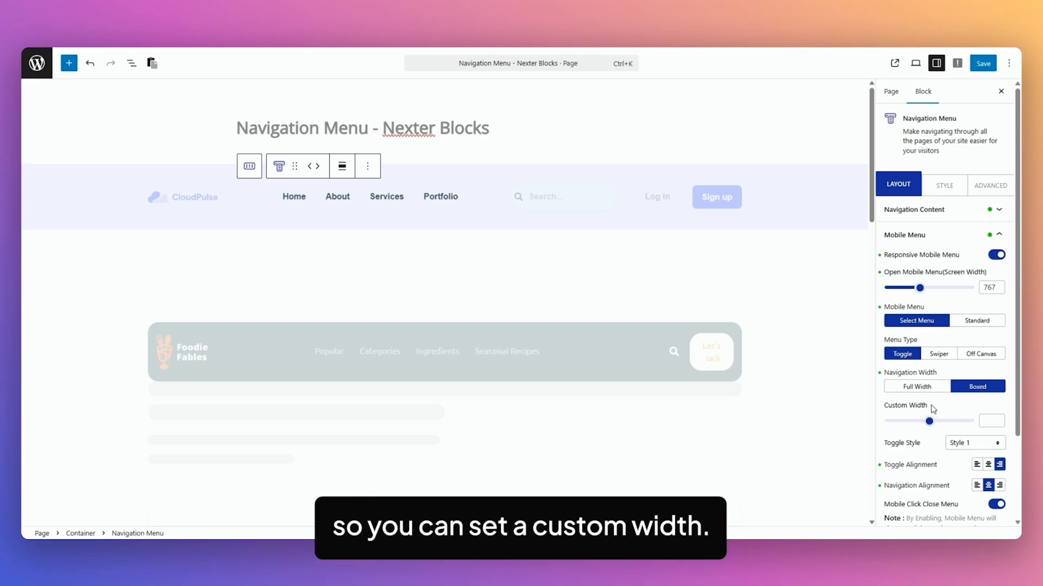
pyautogui.click(917, 387)
pyautogui.click(961, 408)
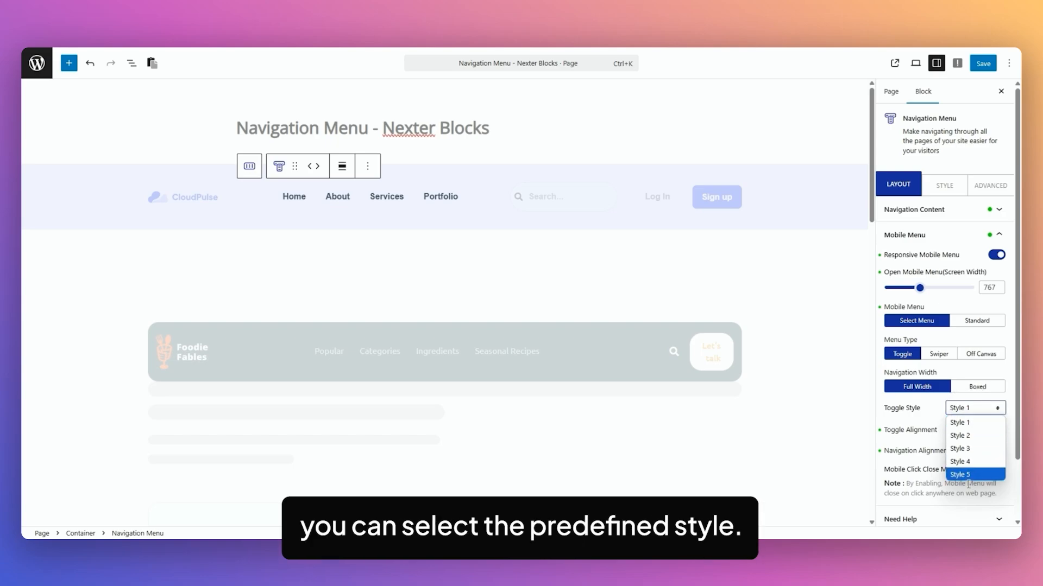
pyautogui.click(938, 415)
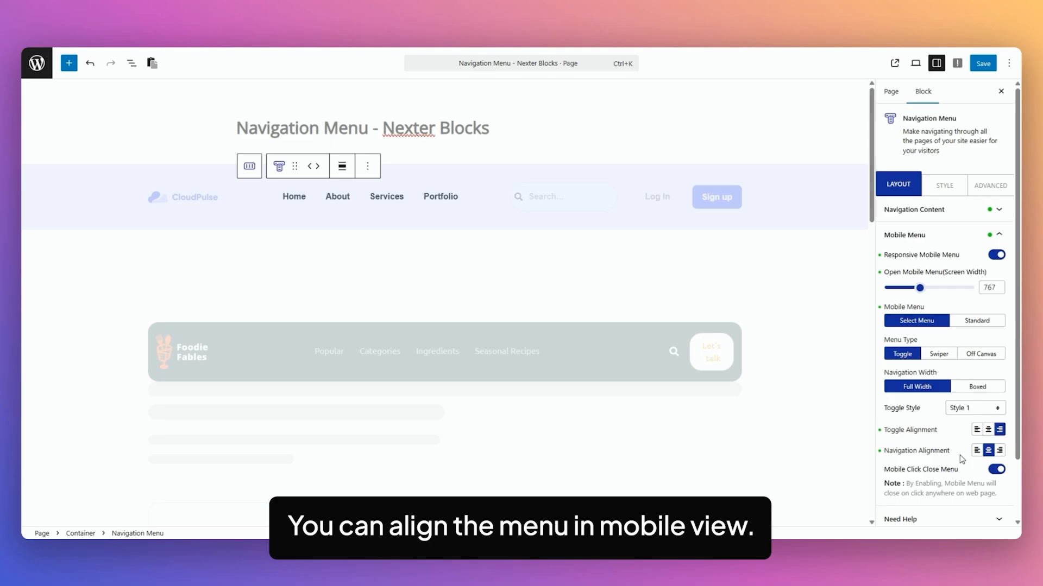
pyautogui.scroll(-1, 961, 459)
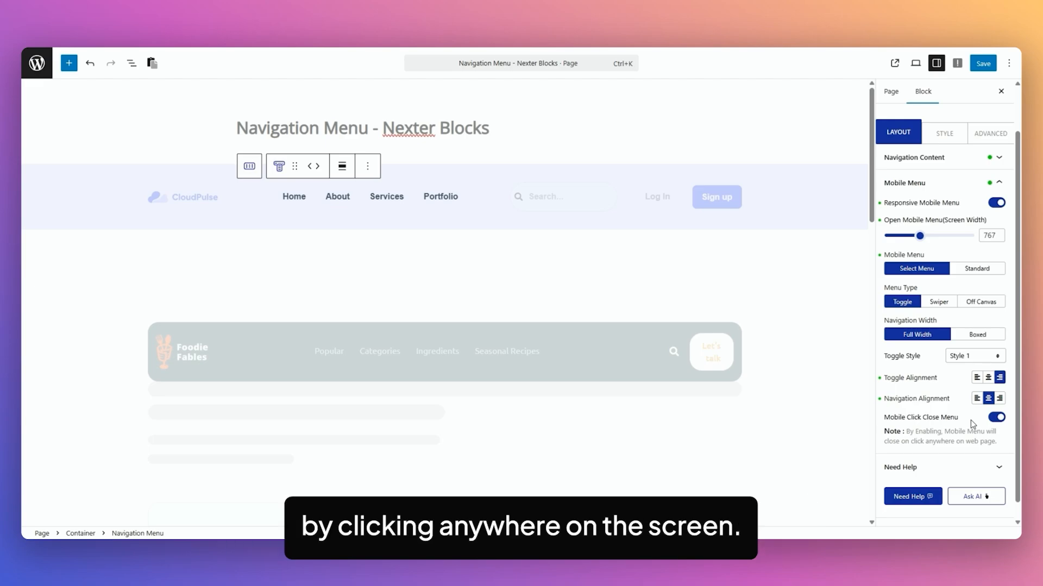
# Step: Try the Swiper and Off Canvas menu types for the mobile menu
pyautogui.click(939, 302)
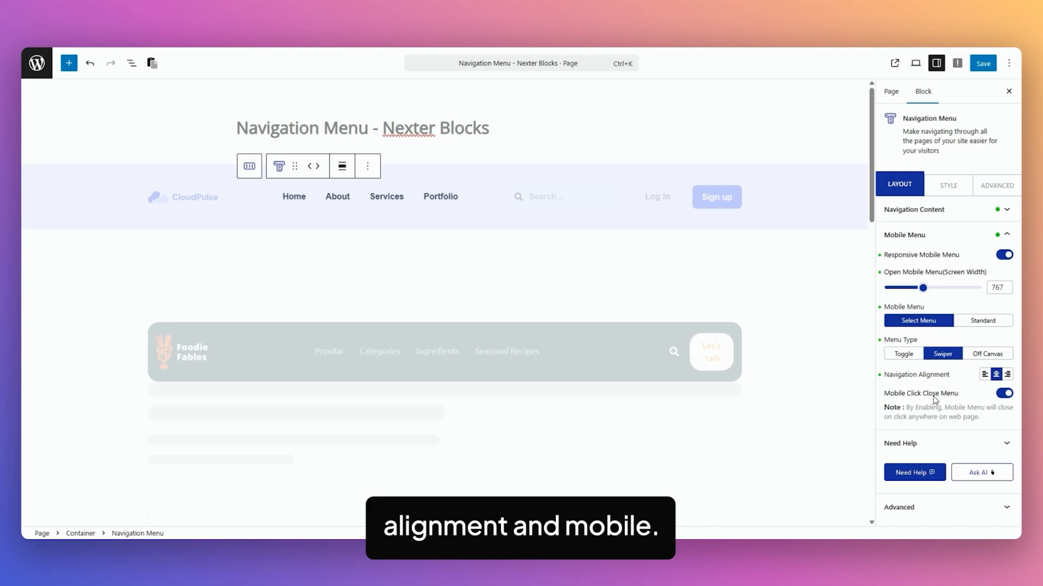
pyautogui.click(987, 353)
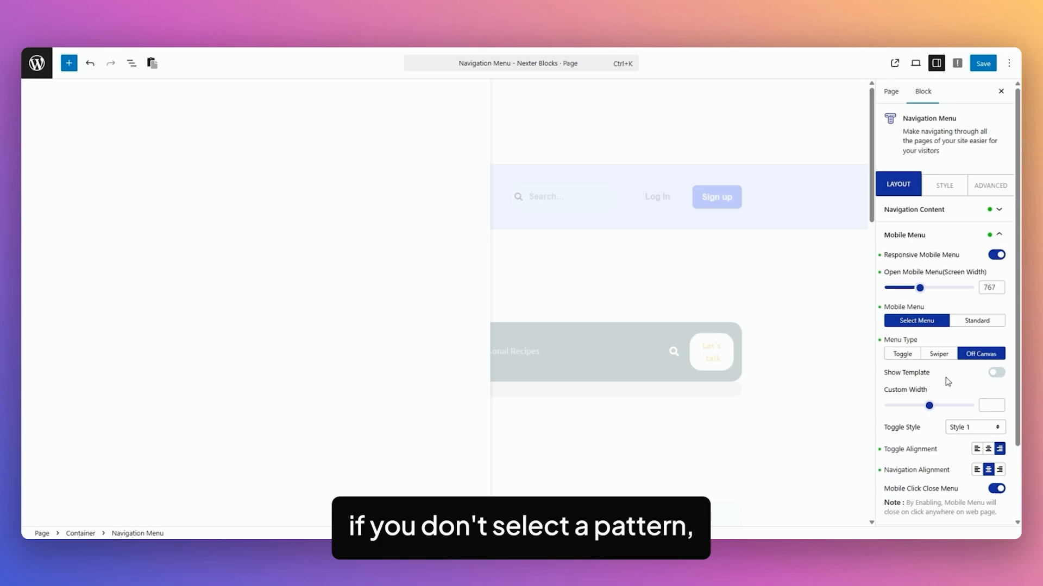
# Step: Turn on Show Template to check its pattern selection, turn it off again and restore the Toggle menu type
pyautogui.click(998, 373)
pyautogui.click(985, 395)
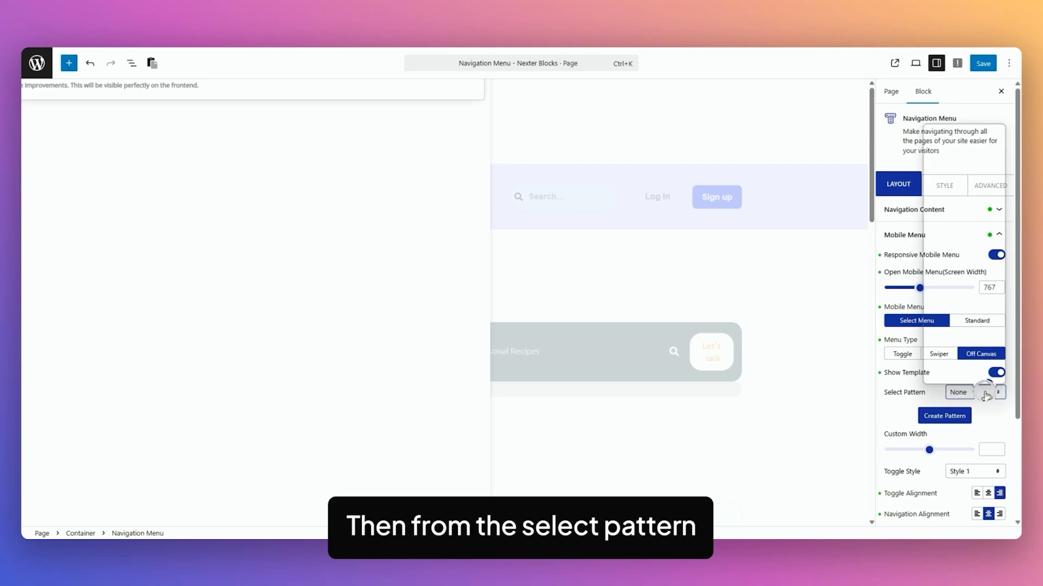
pyautogui.click(897, 412)
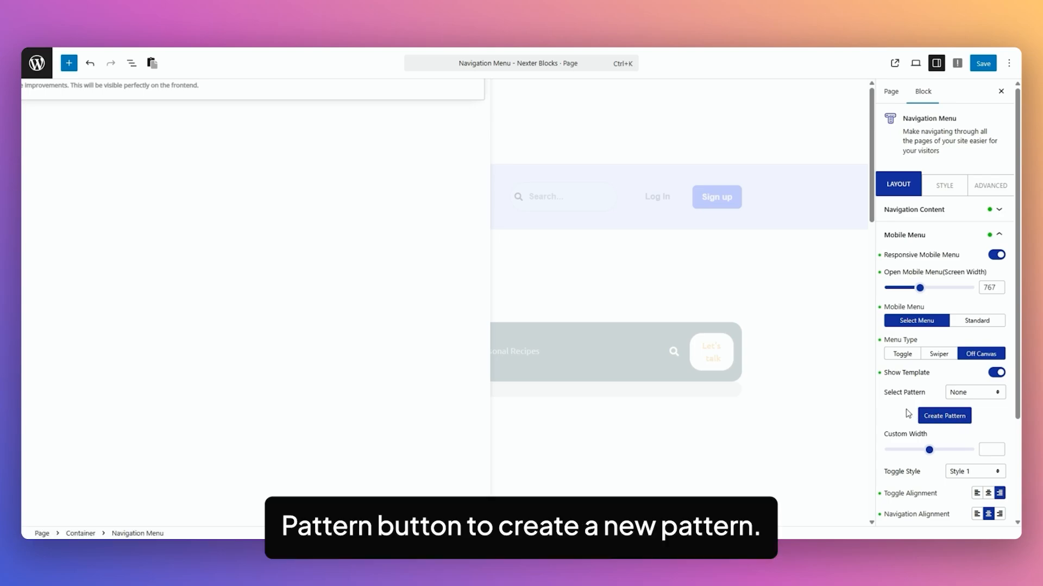
pyautogui.click(996, 372)
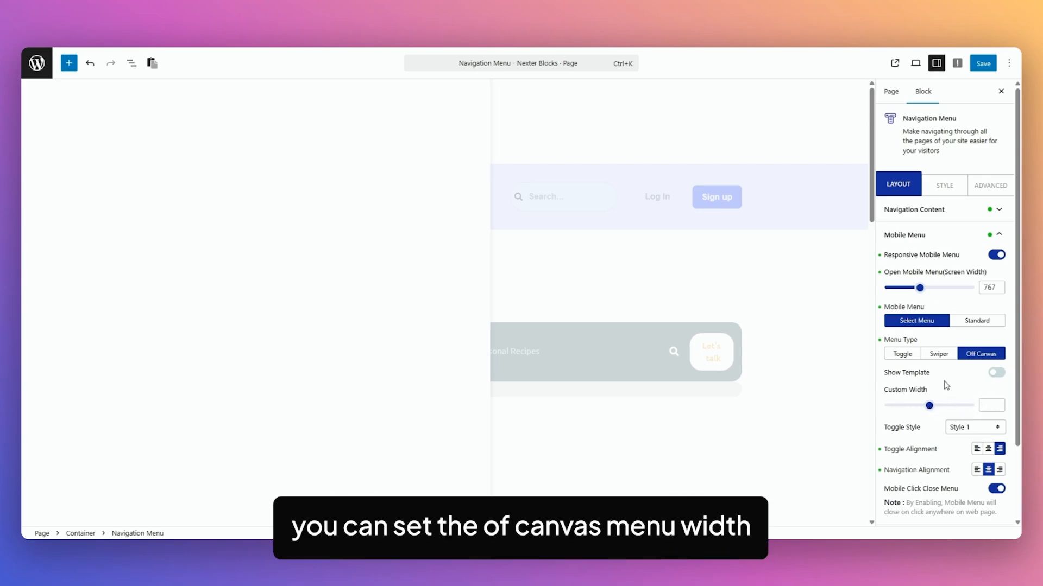
pyautogui.scroll(-2, 946, 386)
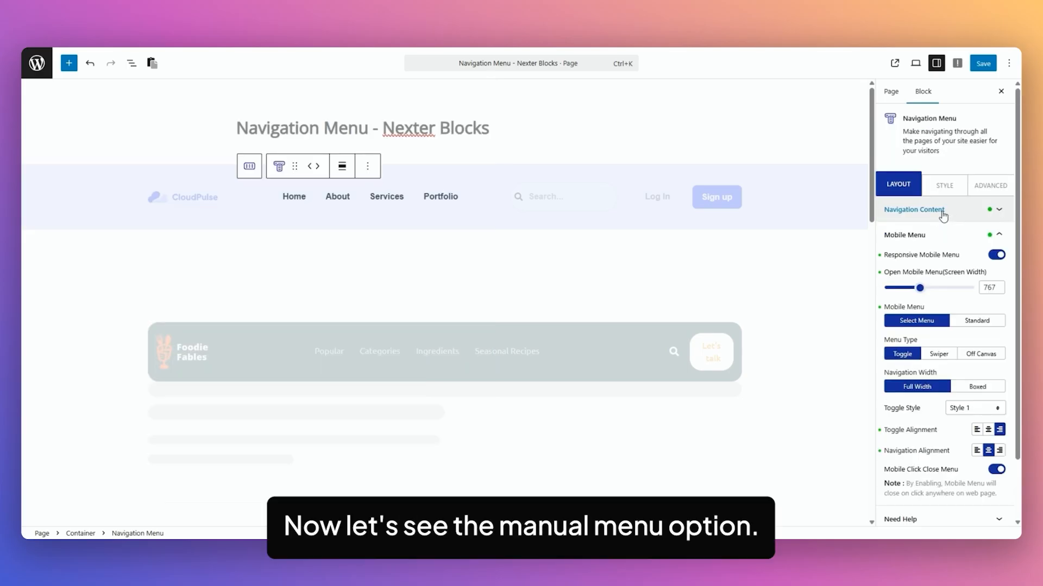
# Step: Switch the navigation content type to Manual Menu and open the settings of its Home item
pyautogui.click(942, 216)
pyautogui.click(976, 244)
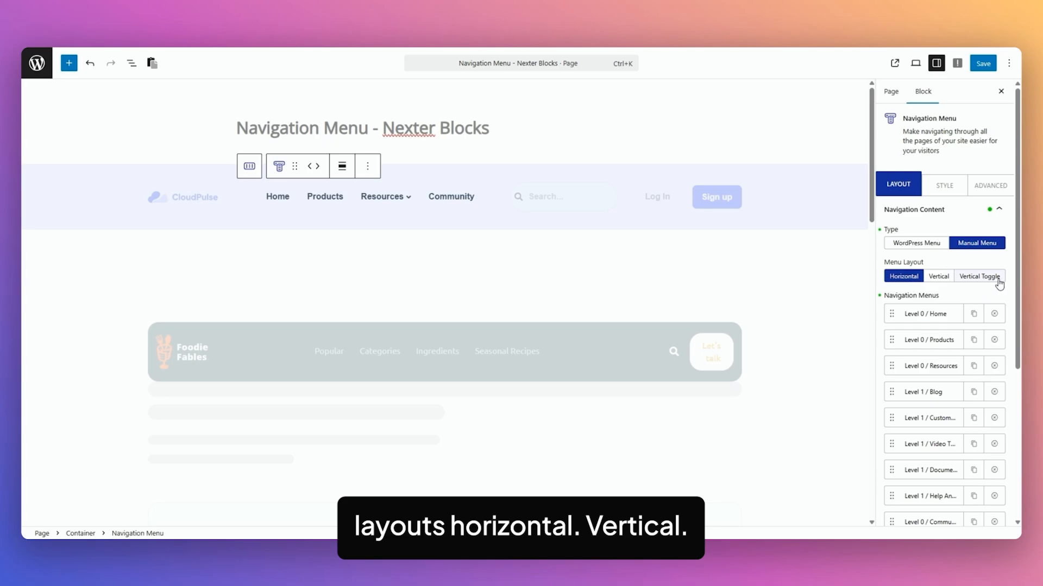
pyautogui.scroll(-2, 1020, 303)
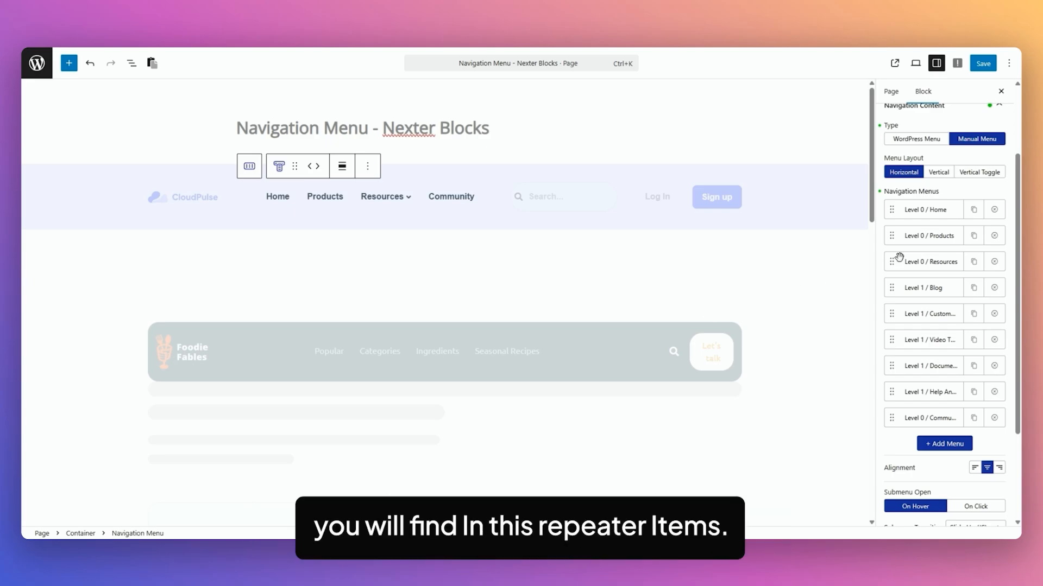
pyautogui.click(926, 210)
# Step: Check the menu levels available for the Home item, keeping it at 0 Level
pyautogui.click(966, 233)
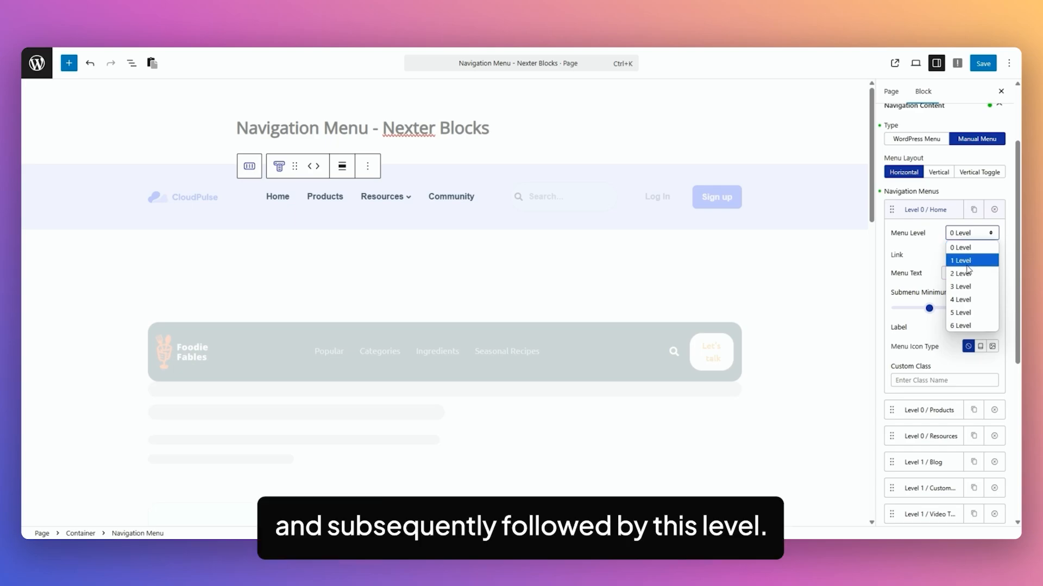
pyautogui.click(938, 238)
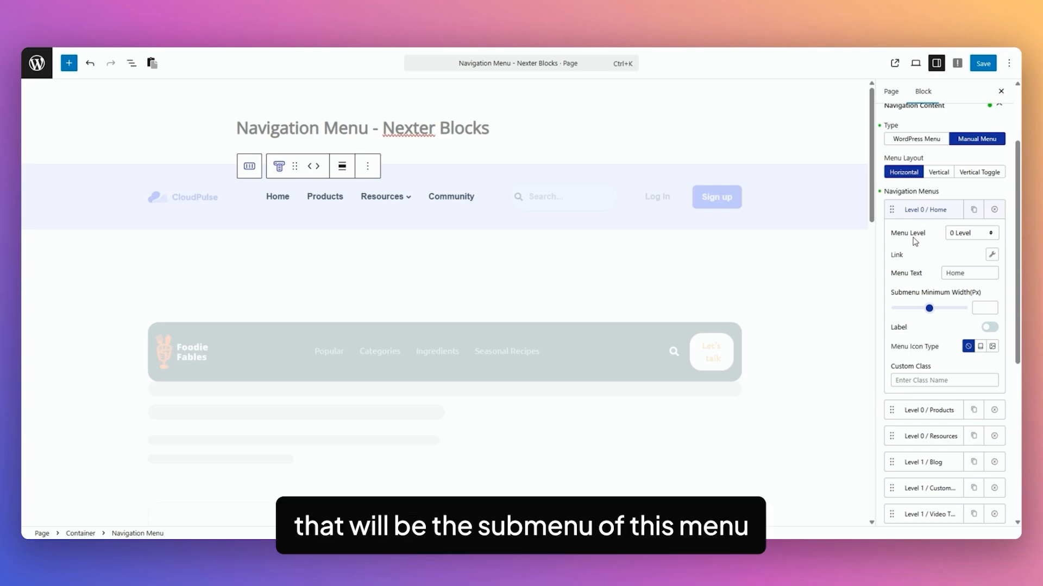
pyautogui.click(961, 233)
pyautogui.click(960, 245)
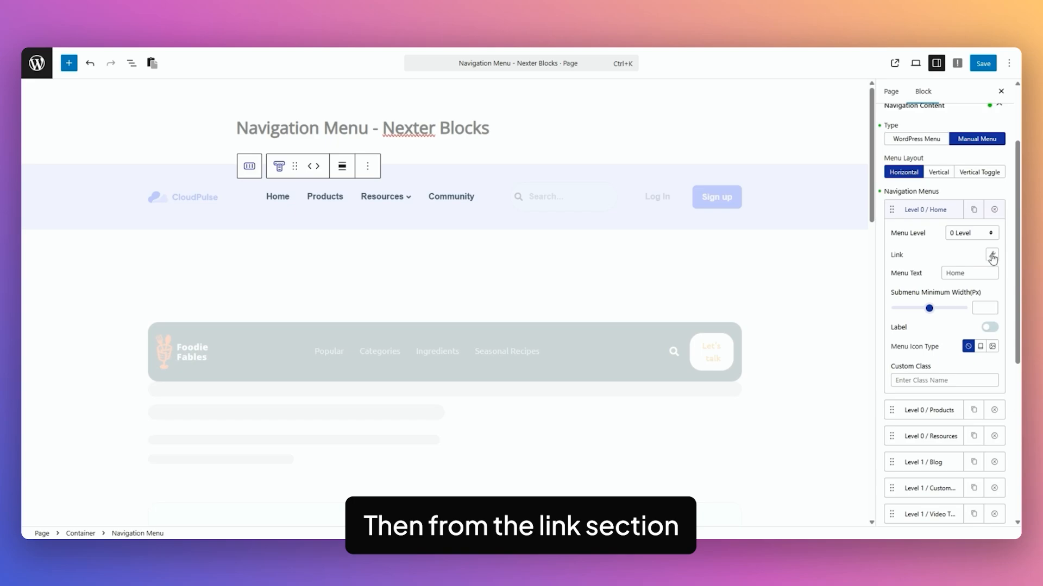
# Step: Check the link field of the Home menu item and turn on its label
pyautogui.click(991, 255)
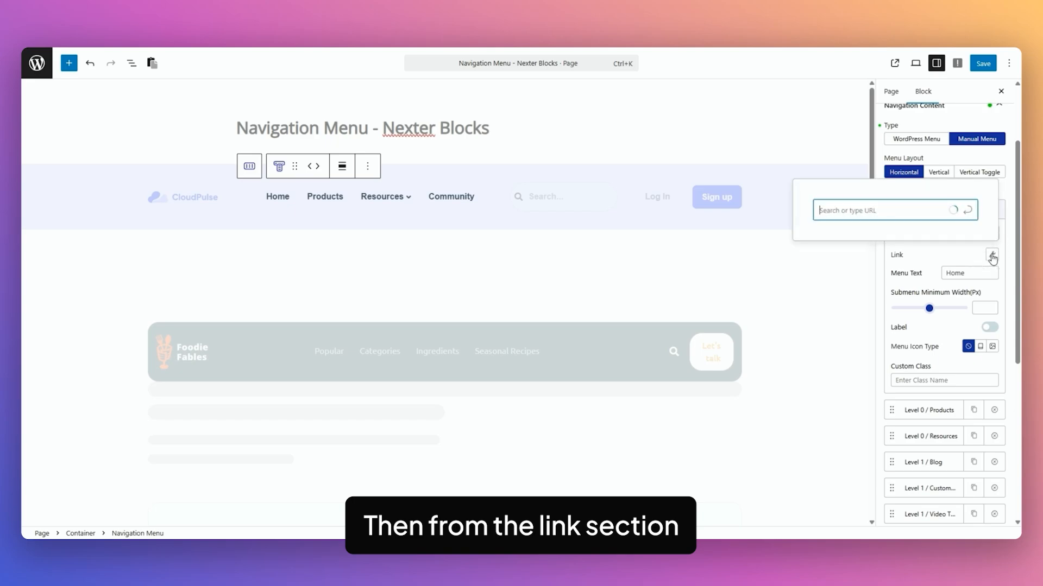
pyautogui.click(923, 253)
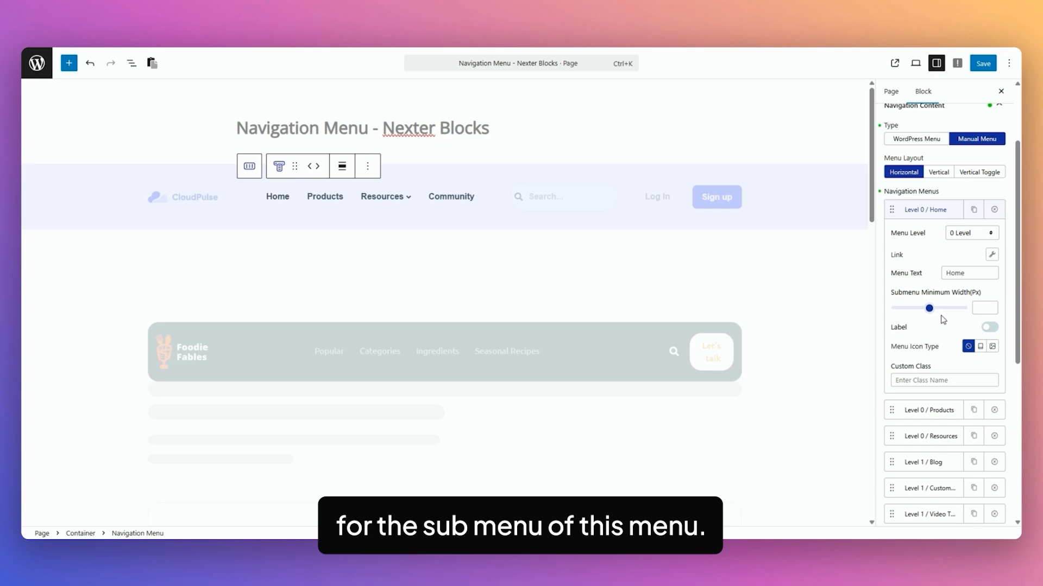
pyautogui.click(992, 328)
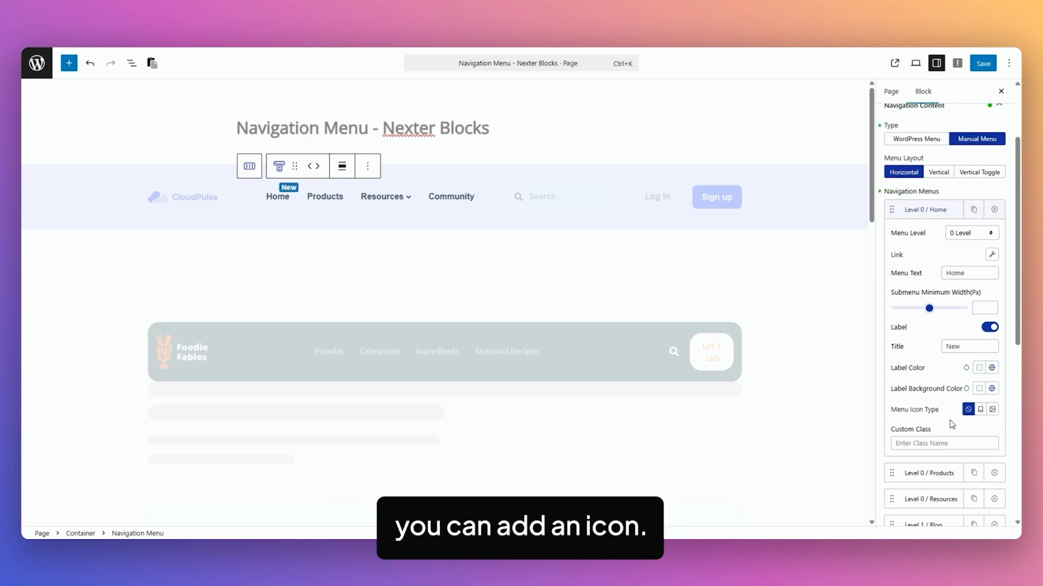
# Step: Try the icon type for the Home item, viewing its icon library, and try the image type
pyautogui.click(980, 409)
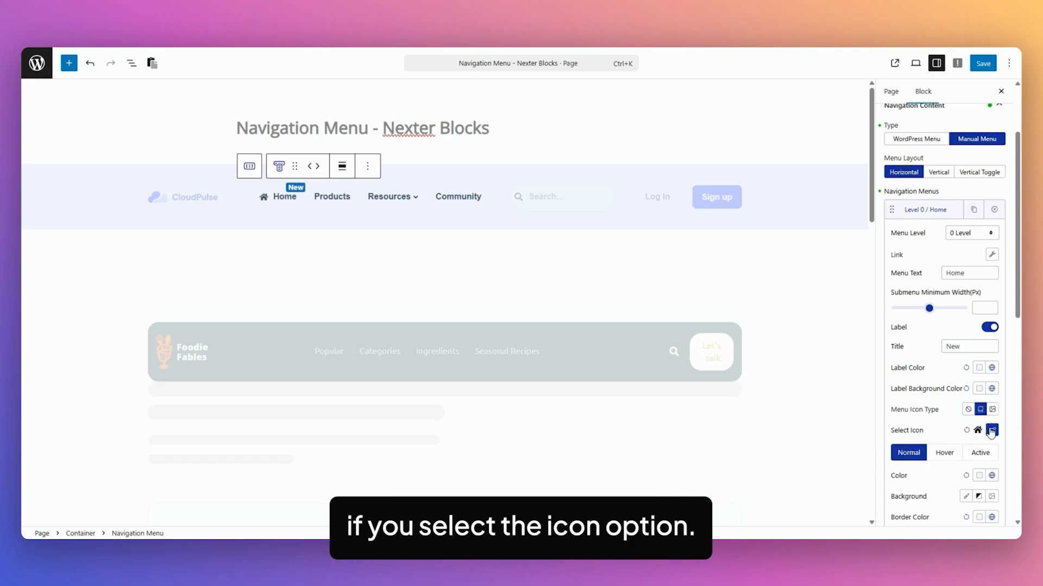
pyautogui.click(992, 430)
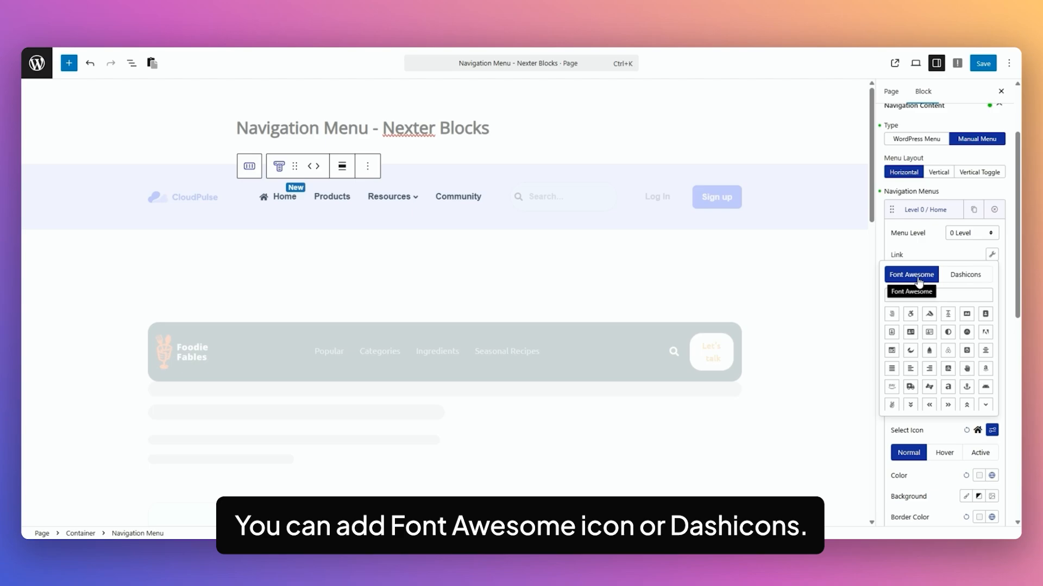
pyautogui.click(947, 434)
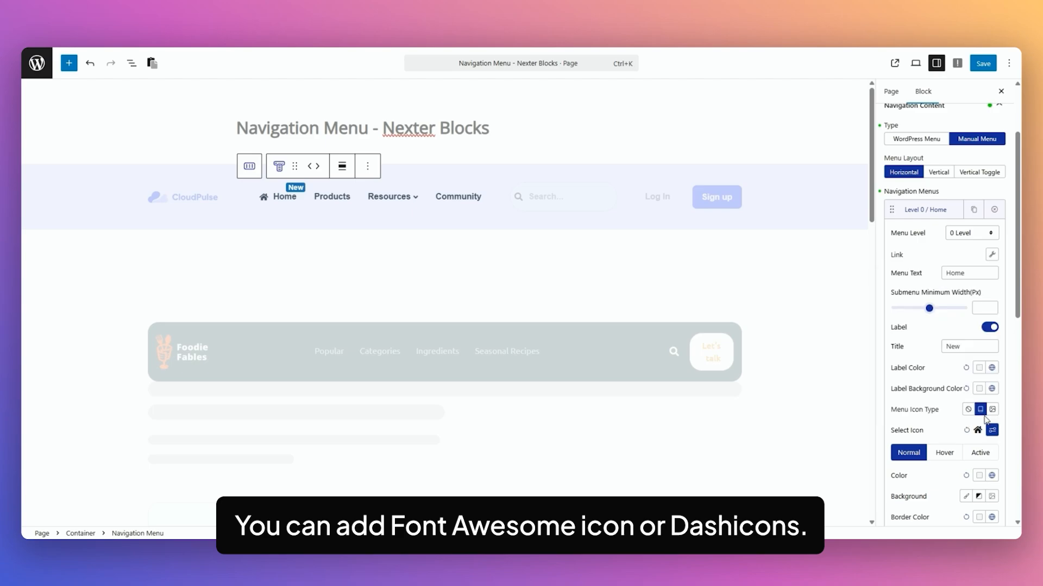
pyautogui.click(992, 409)
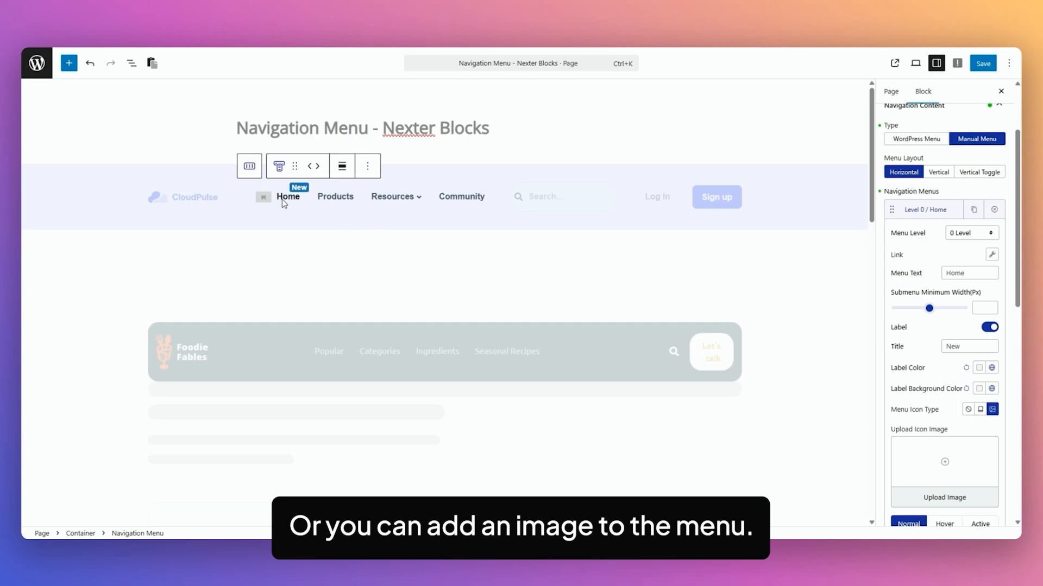
pyautogui.scroll(-2, 956, 391)
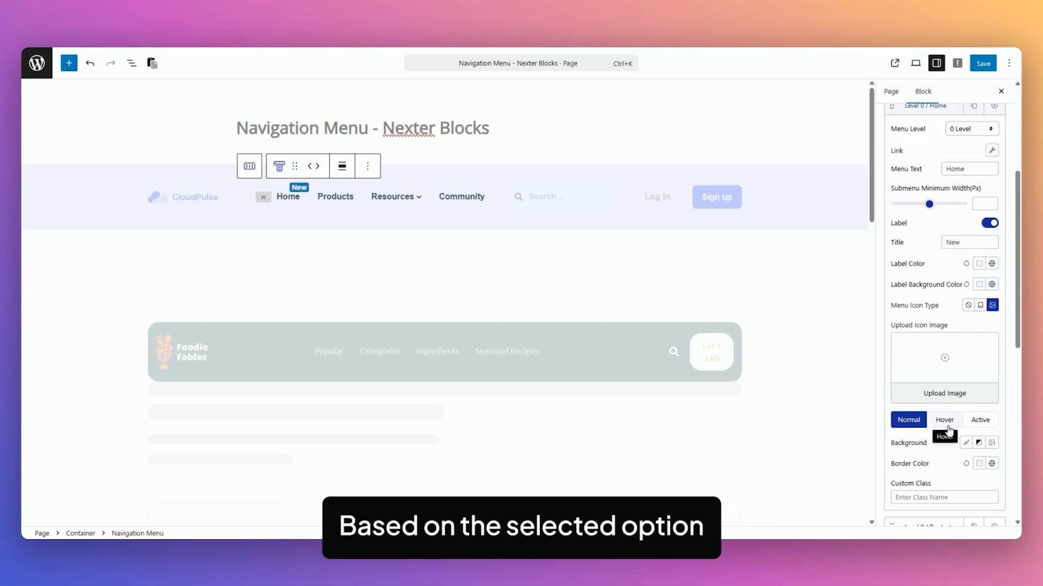
# Step: Check the Home icon's Hover and Active style options, compare the image type's options and set the menu icon type back to none
pyautogui.click(980, 306)
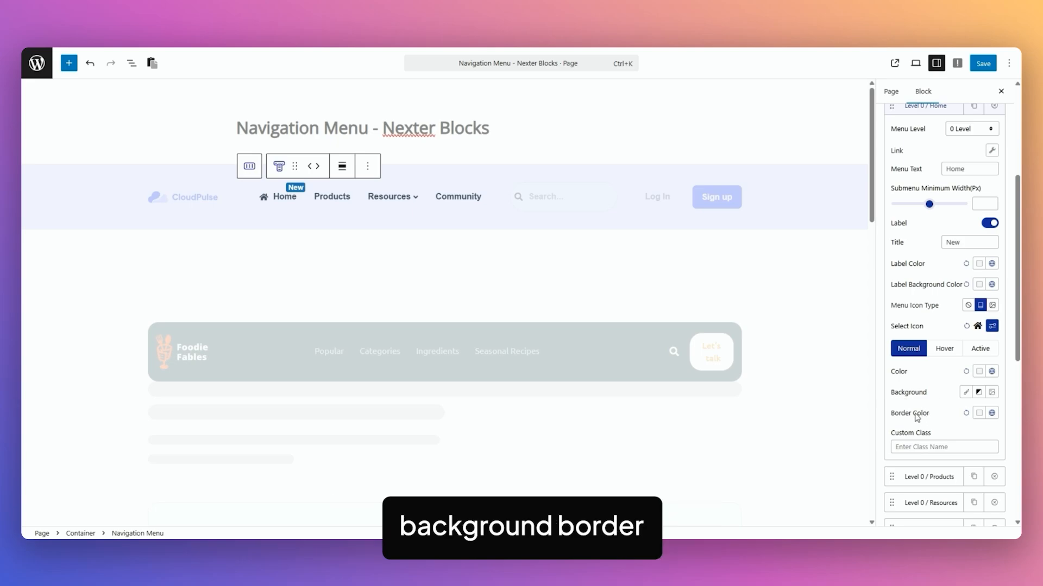
pyautogui.click(944, 351)
pyautogui.click(970, 352)
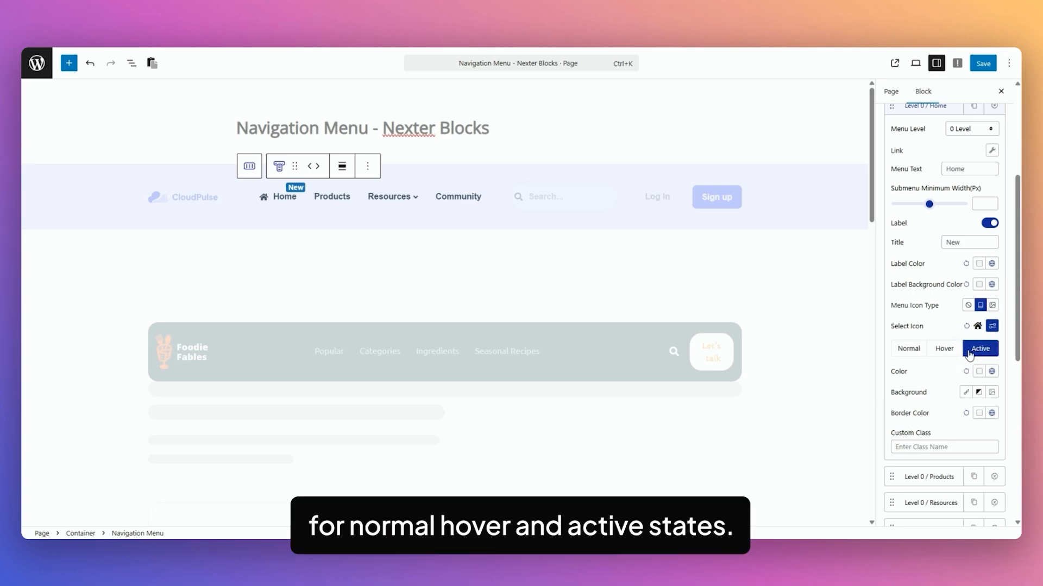
pyautogui.click(992, 305)
pyautogui.scroll(-1, 955, 424)
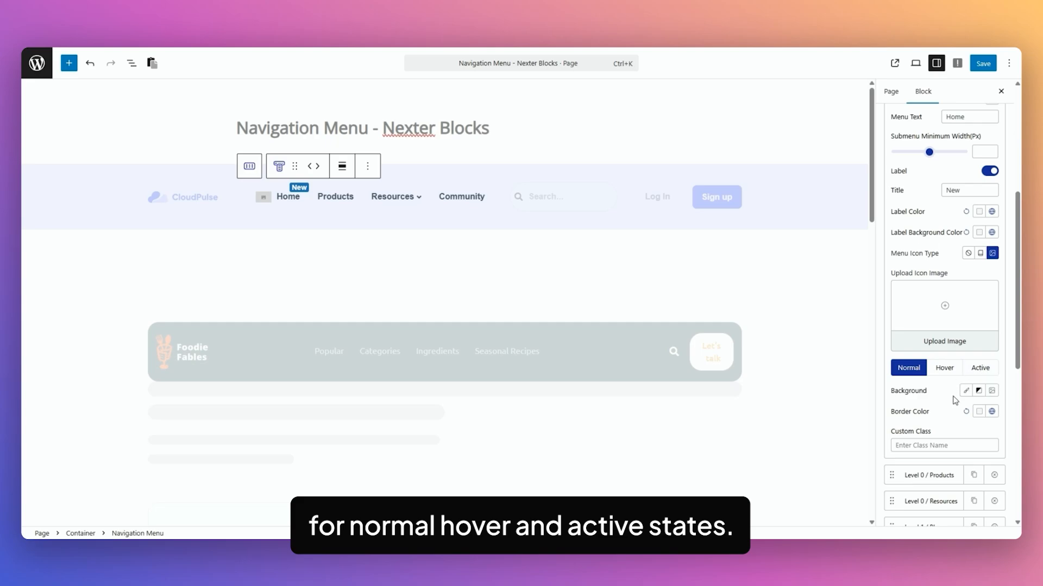
pyautogui.click(968, 253)
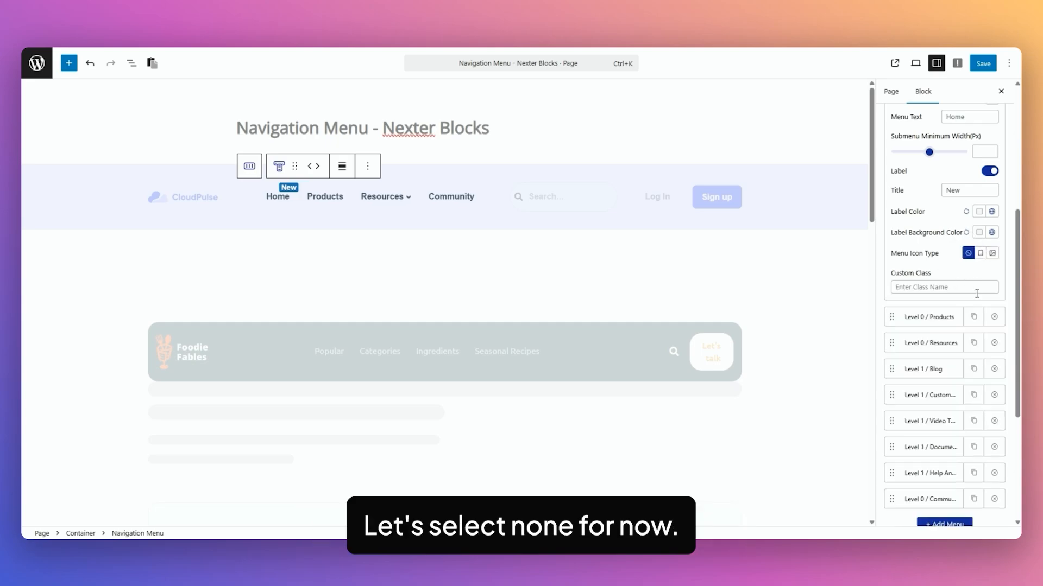
pyautogui.scroll(1, 921, 322)
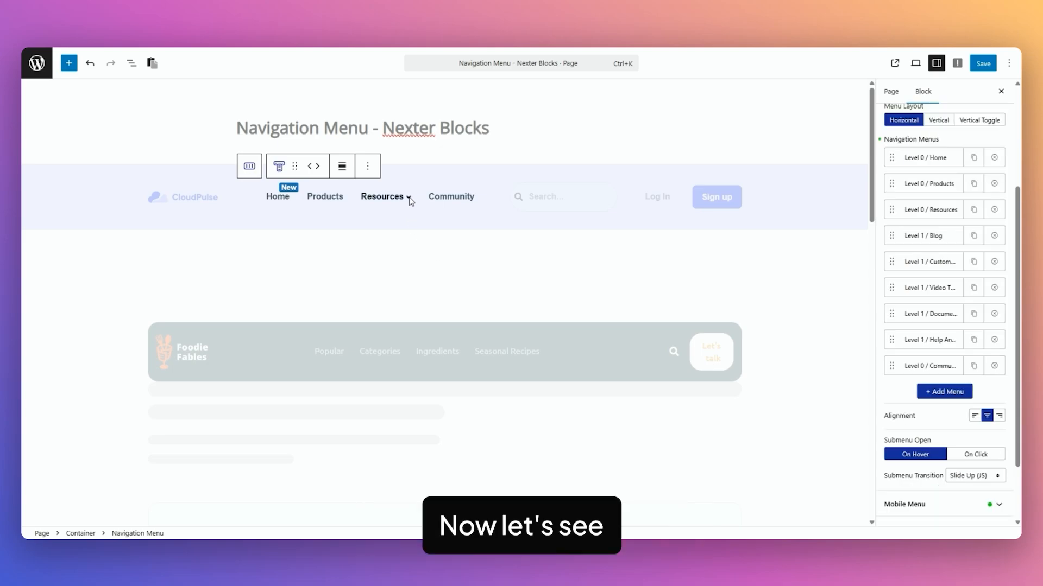
# Step: Preview the Resources submenu on the page and examine the settings of the Resources menu item
pyautogui.click(409, 200)
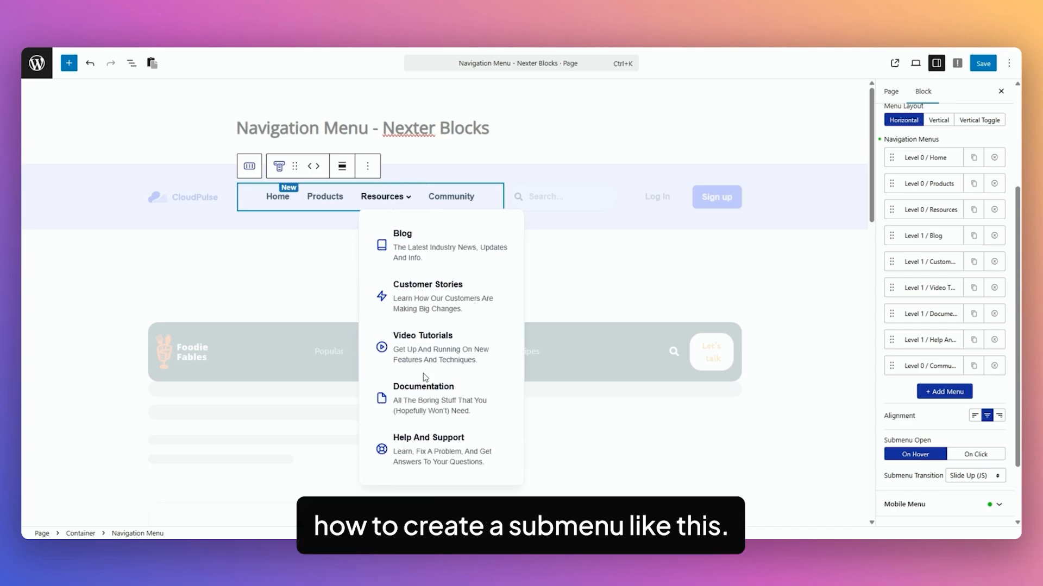
pyautogui.click(927, 211)
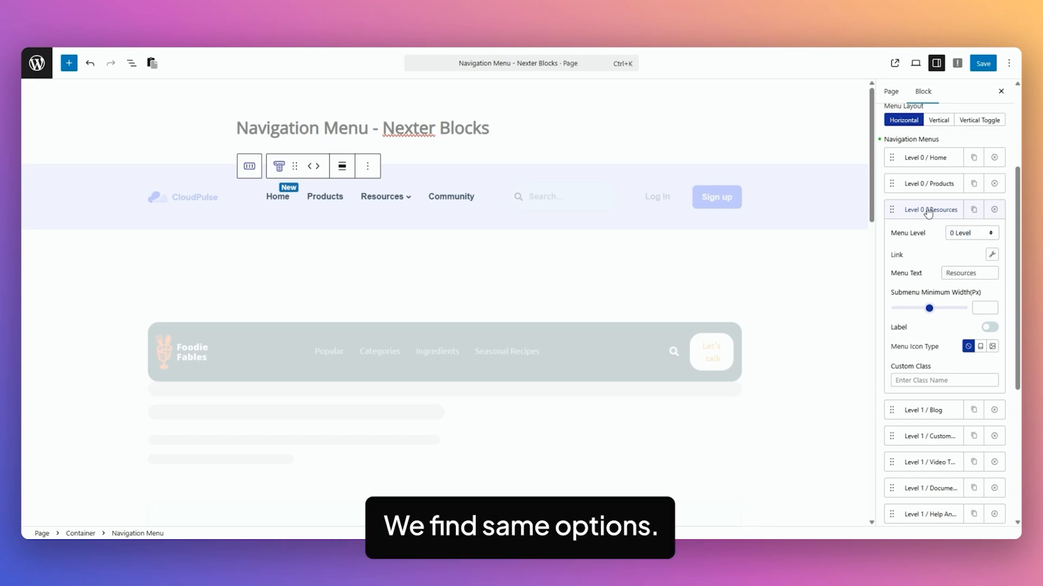
pyautogui.click(928, 212)
# Step: Open the settings of the Level 1 Blog item and check its link field
pyautogui.click(926, 237)
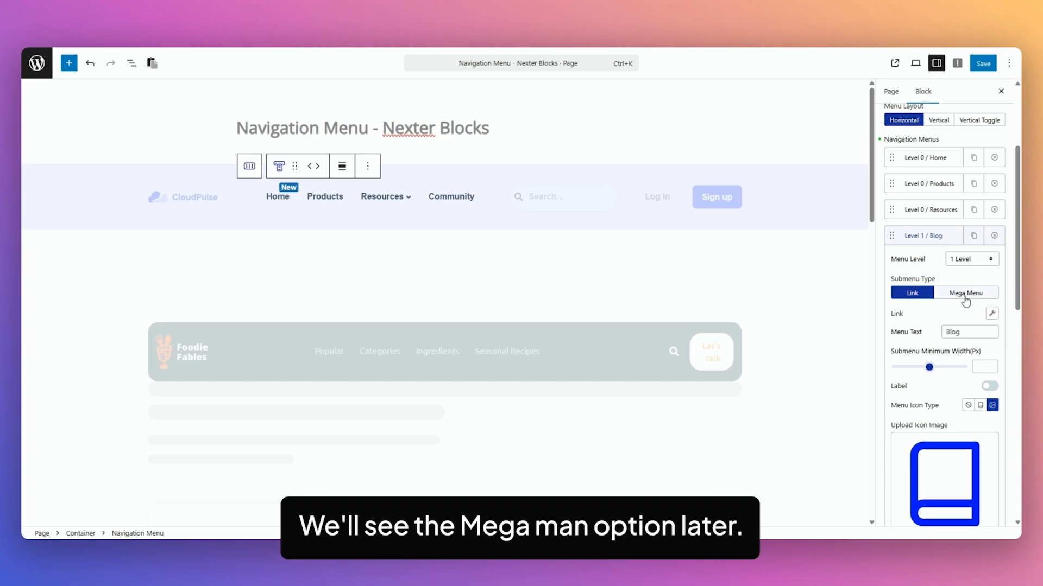
pyautogui.click(992, 313)
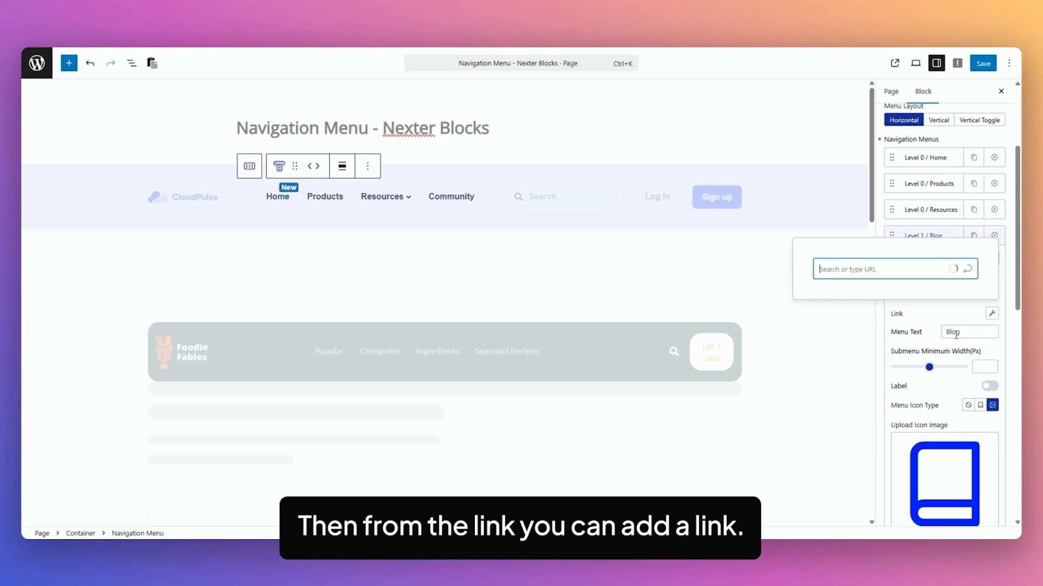
pyautogui.click(409, 200)
pyautogui.click(409, 199)
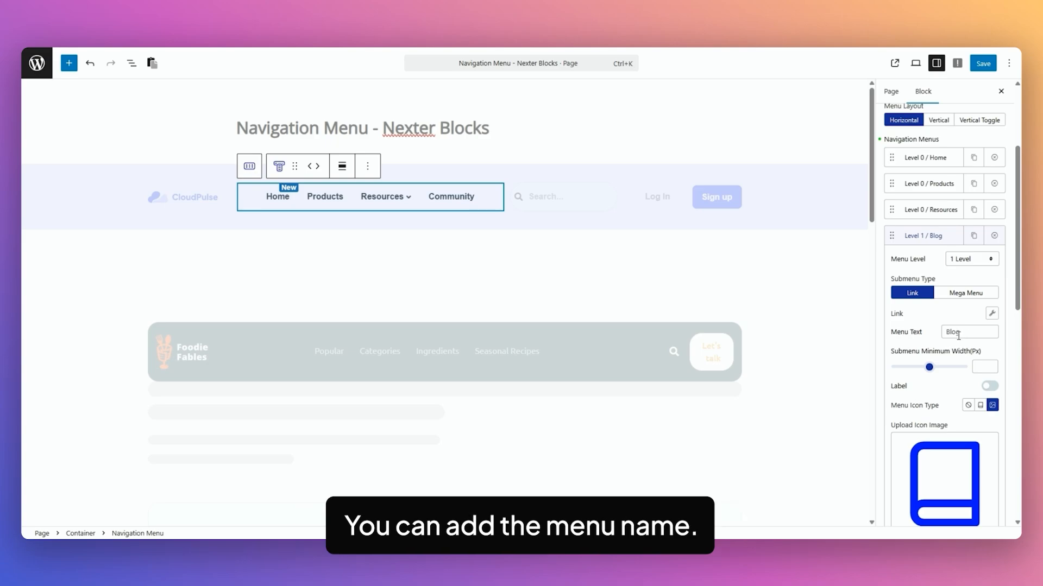
# Step: Examine the Blog item's icon image, available menu levels and description, and preview the Resources dropdown on the page
pyautogui.scroll(-1, 958, 335)
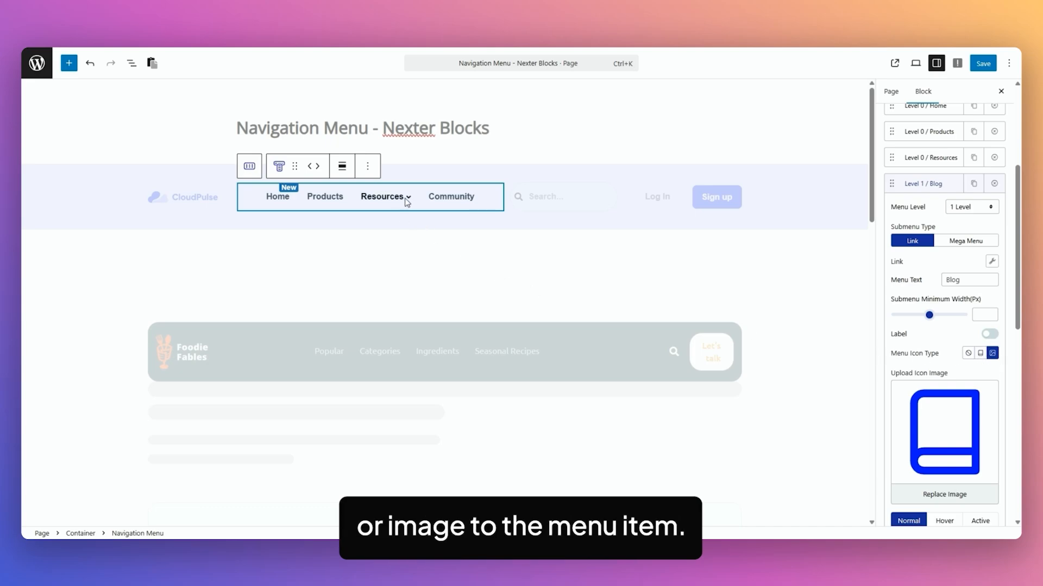
pyautogui.moveTo(407, 201)
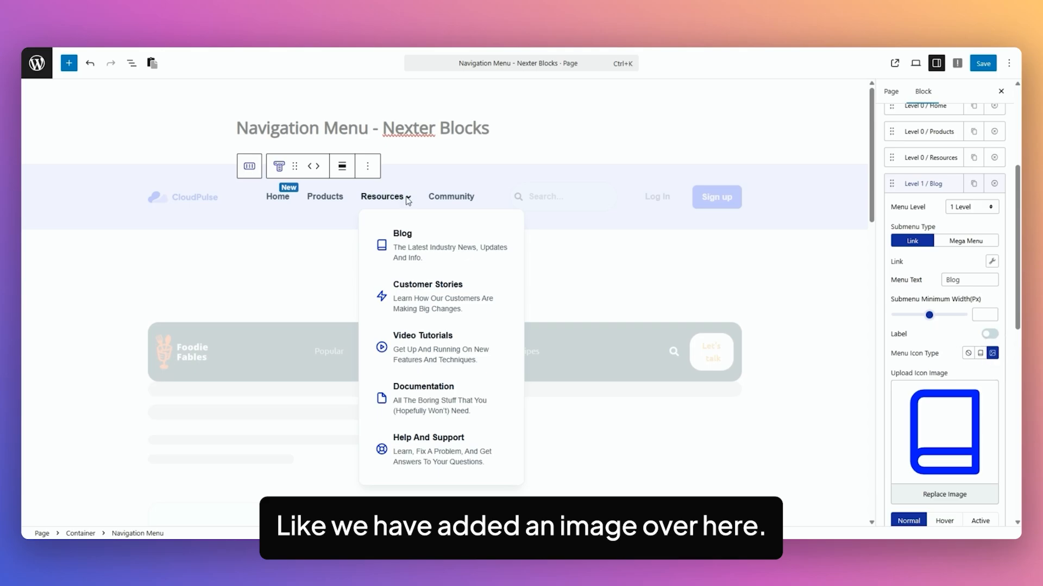
pyautogui.click(981, 208)
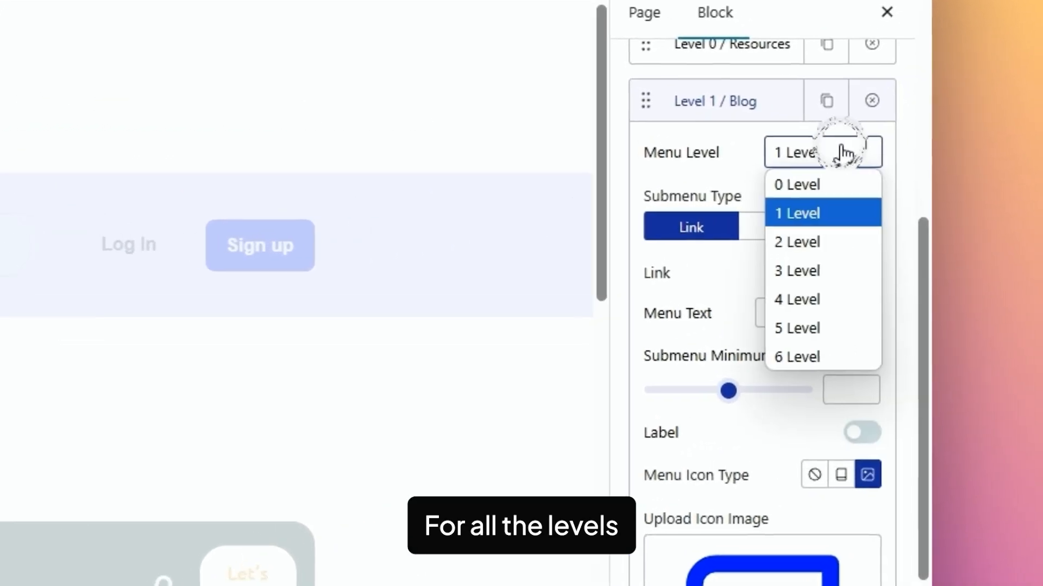
pyautogui.click(749, 154)
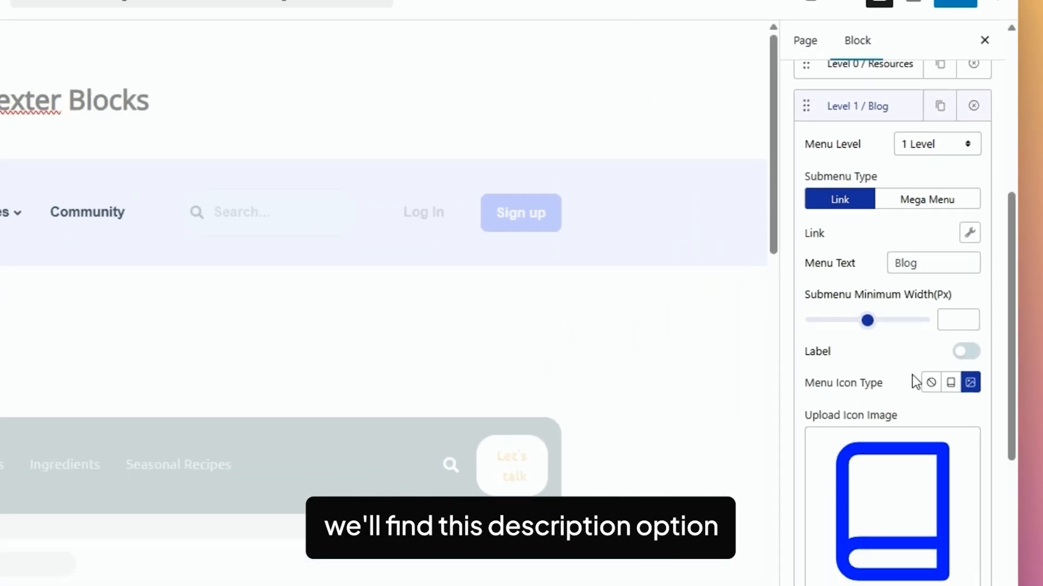
pyautogui.scroll(-5, 911, 374)
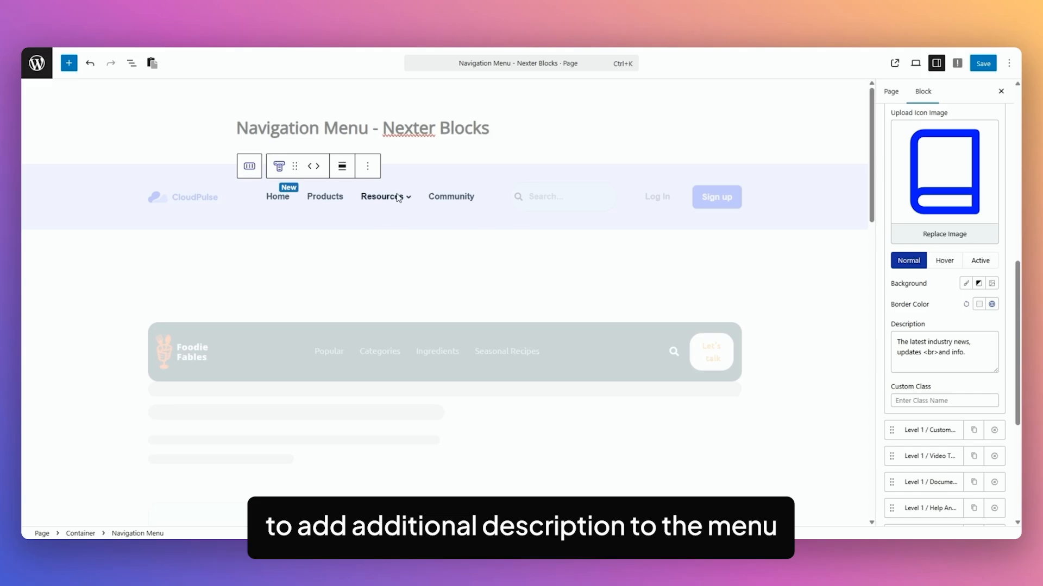
pyautogui.moveTo(382, 201)
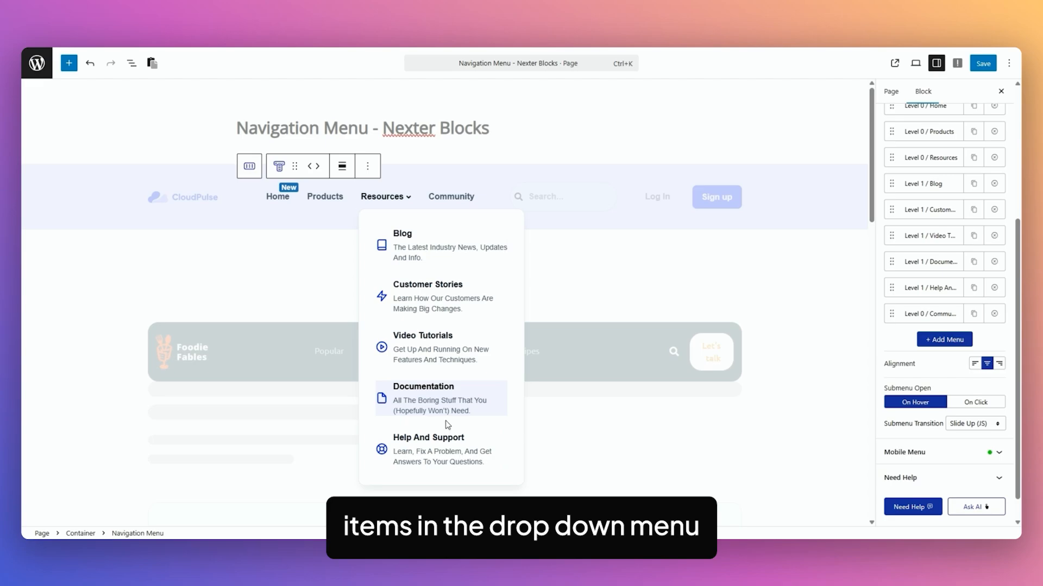
# Step: Check the menu level of the Help and support item and review the Submenu Open options
pyautogui.click(928, 210)
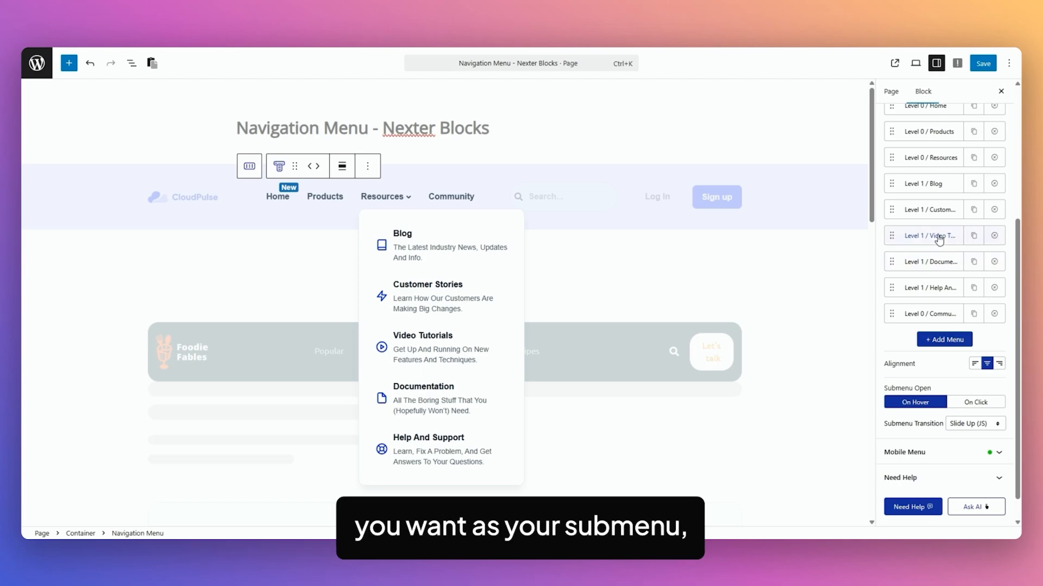
pyautogui.click(929, 288)
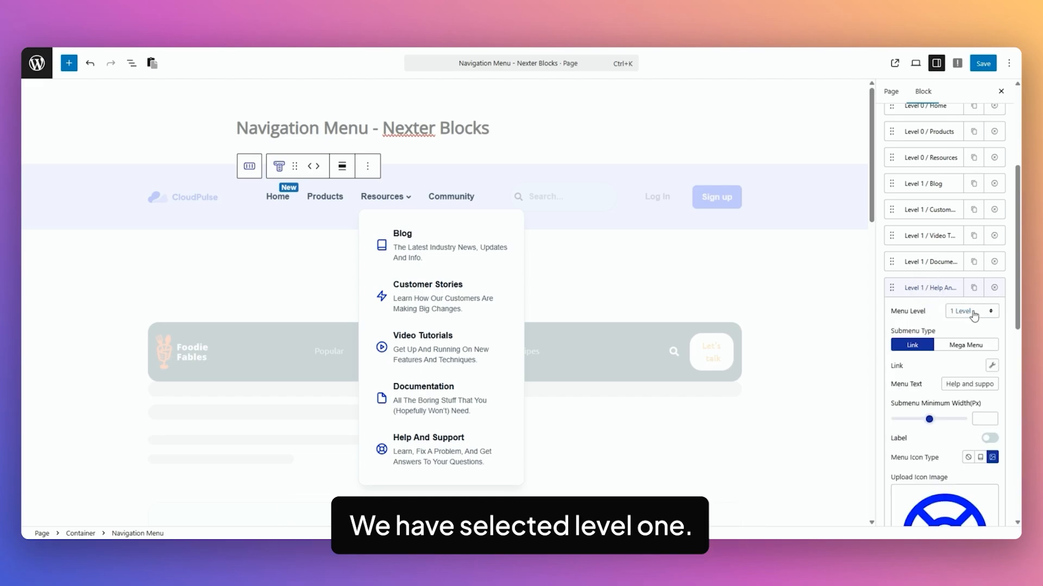
pyautogui.click(939, 288)
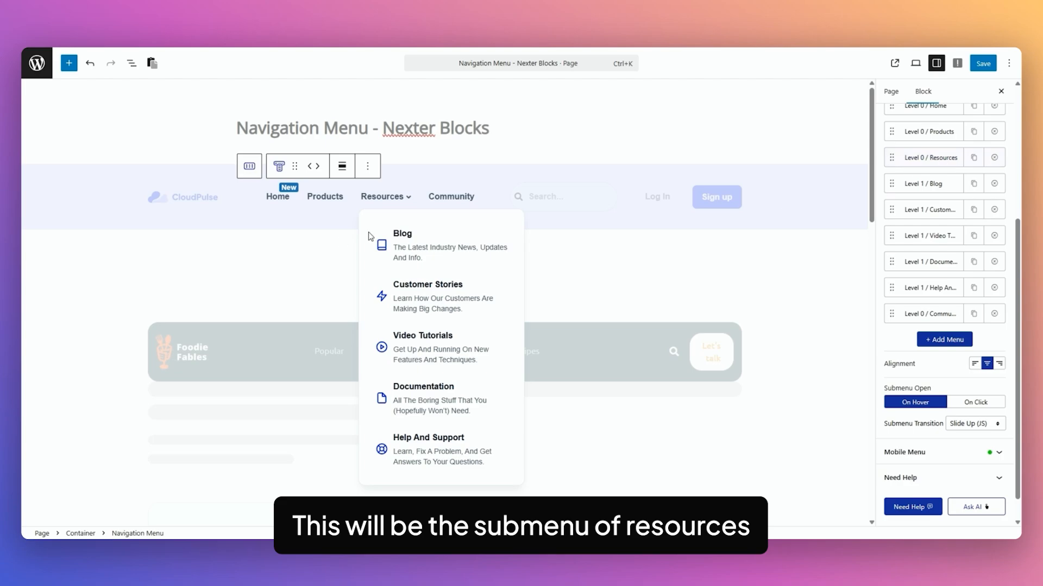
pyautogui.scroll(1, 945, 391)
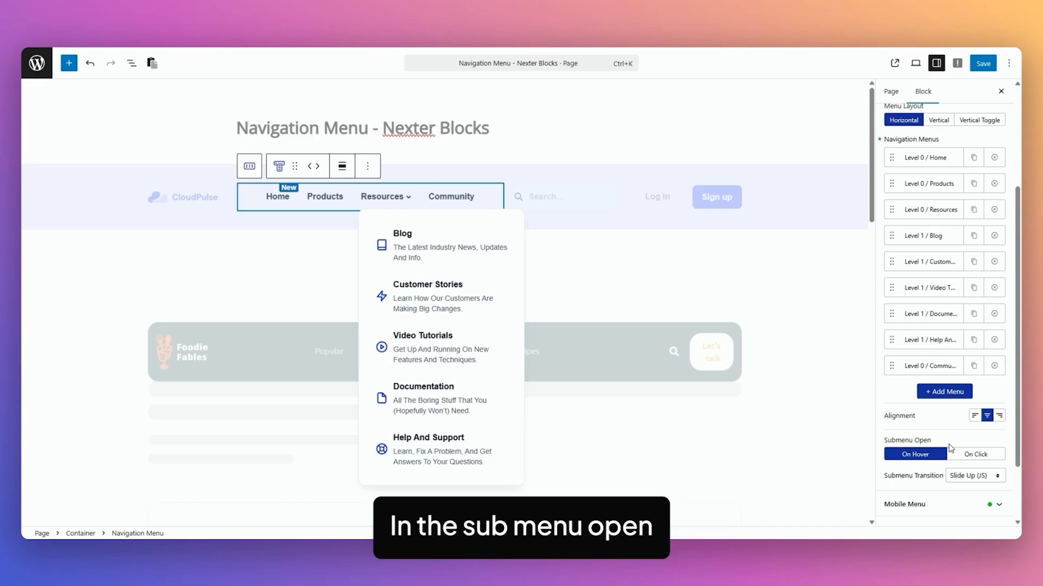
pyautogui.scroll(-2, 950, 447)
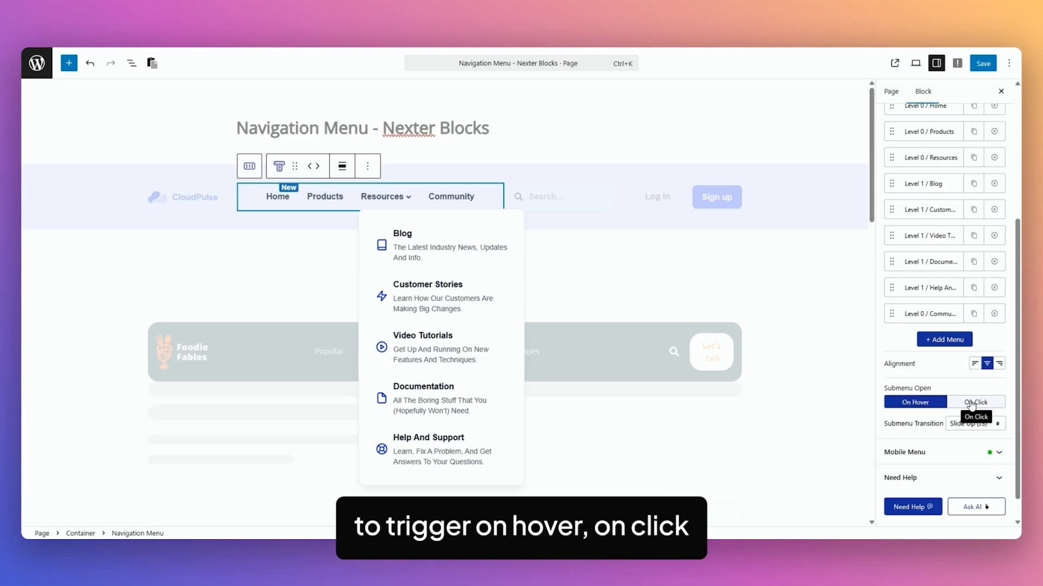
pyautogui.scroll(-1, 966, 407)
# Step: Open the Mobile Menu settings, try the Custom option, and switch the mobile menu to Standard to review its selectable menus
pyautogui.click(926, 427)
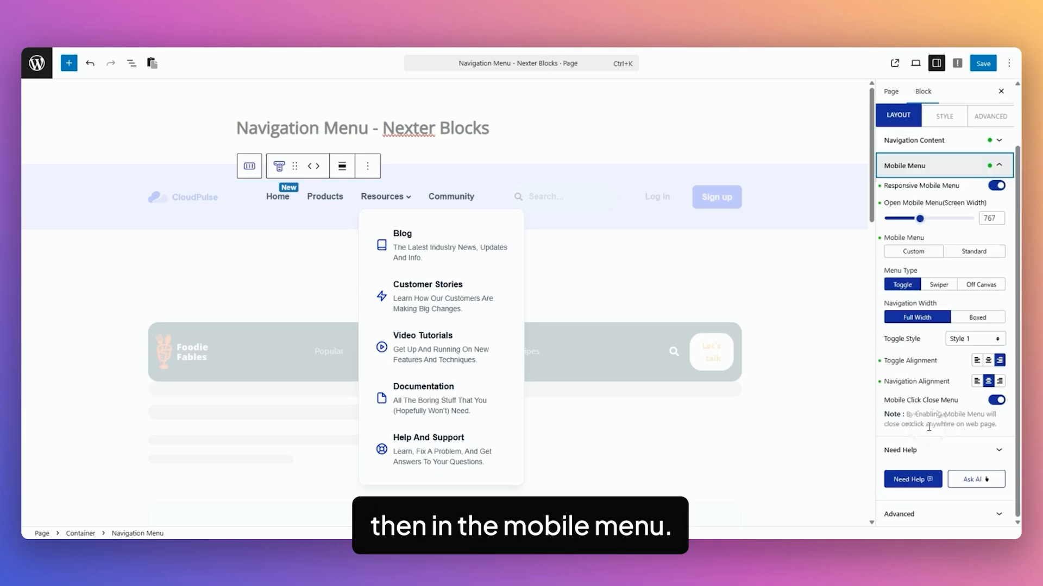
pyautogui.scroll(2, 930, 265)
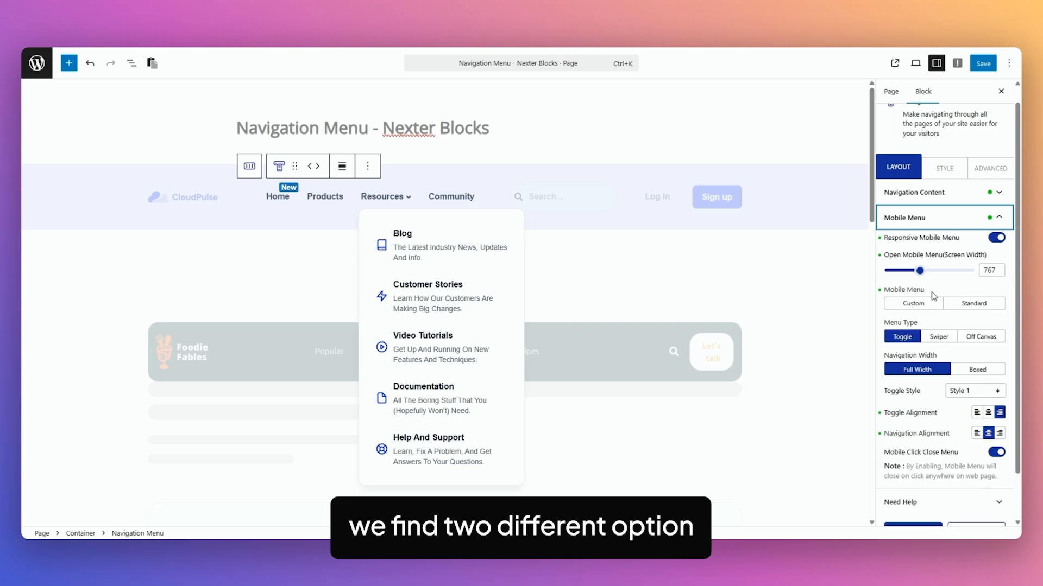
pyautogui.click(914, 305)
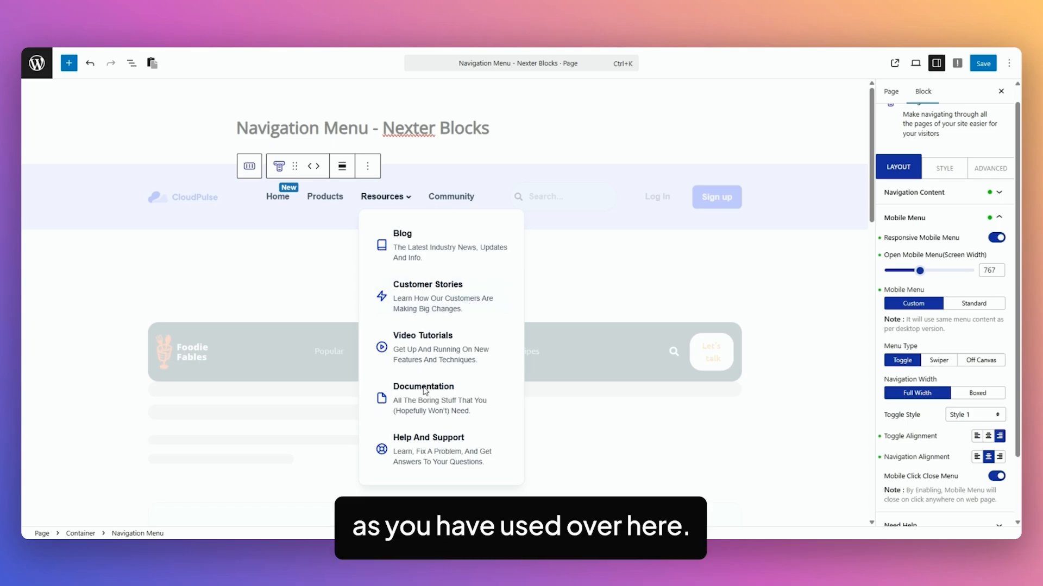
pyautogui.scroll(-2, 956, 234)
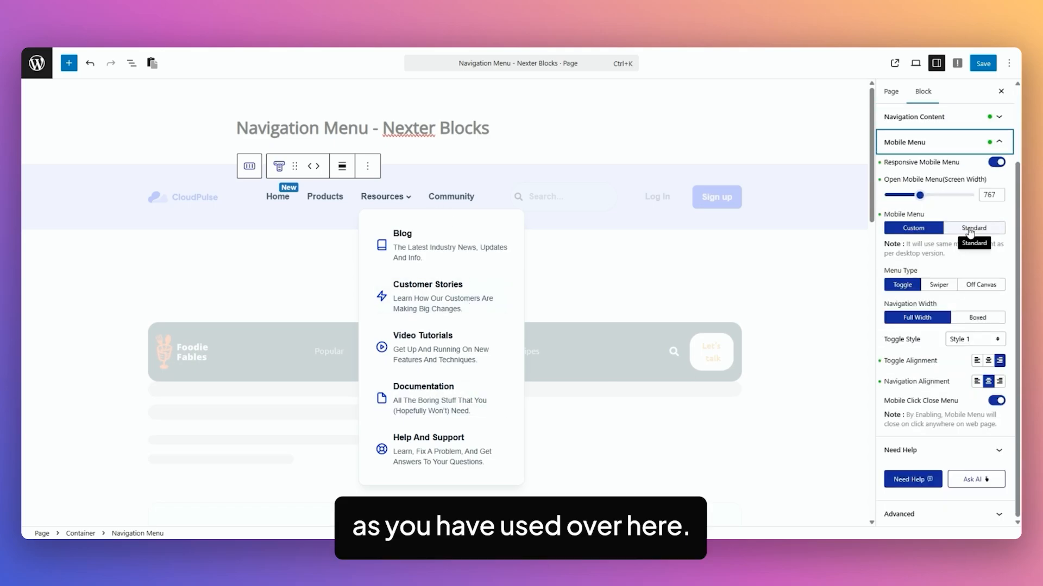
pyautogui.click(970, 228)
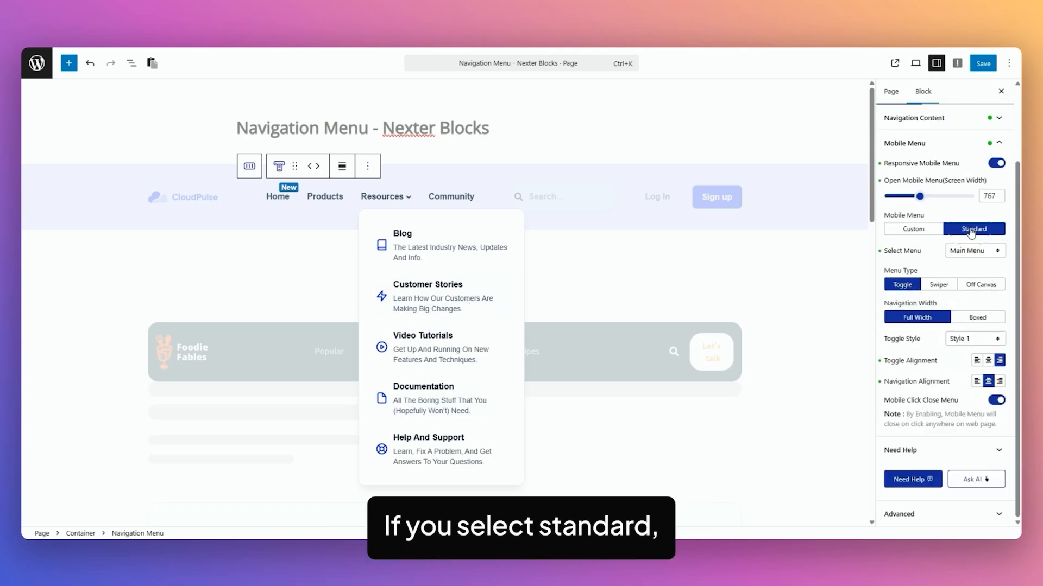
pyautogui.click(962, 250)
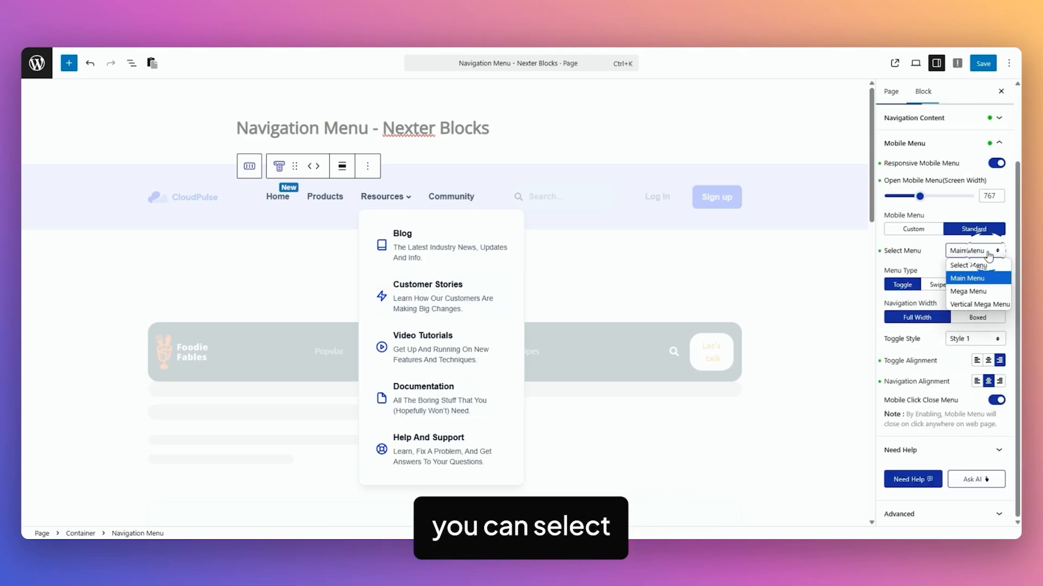
pyautogui.click(937, 251)
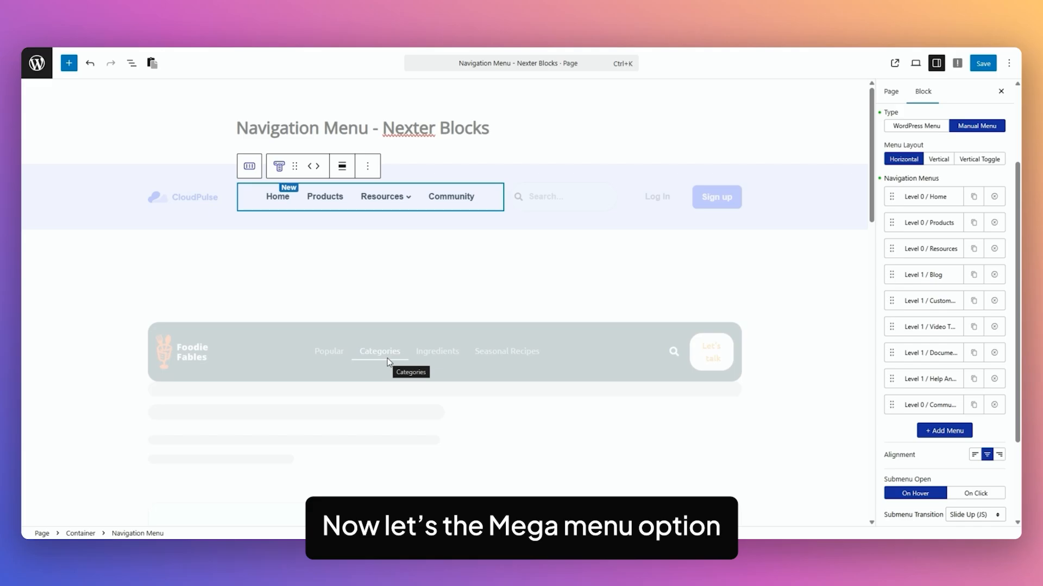
# Step: Select the Foodie Fables navigation menu and review the Select Pattern and AJAX Load options of its Level 1 Popular mega menu item
pyautogui.click(322, 355)
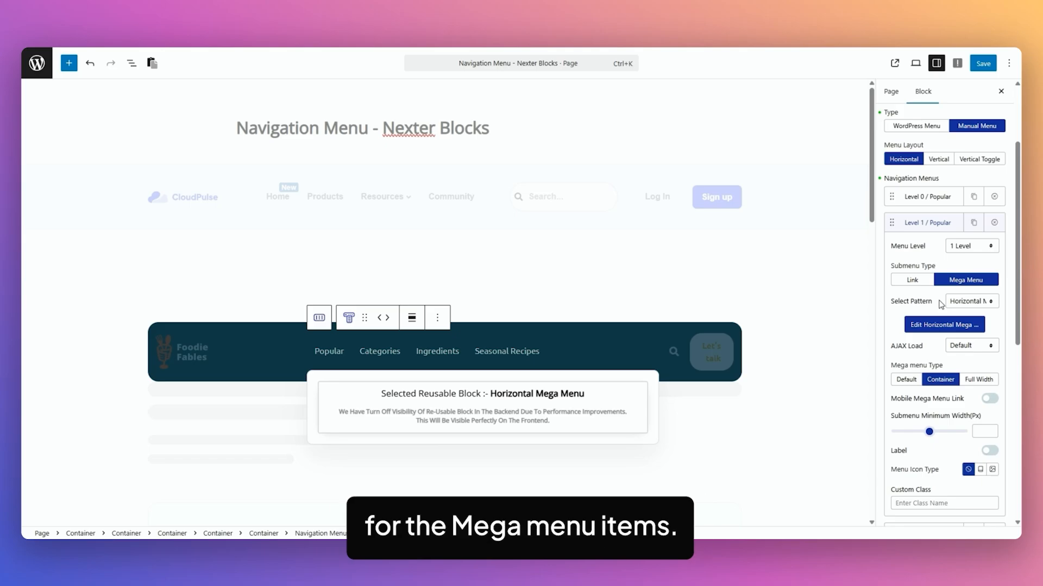
pyautogui.scroll(-2, 941, 303)
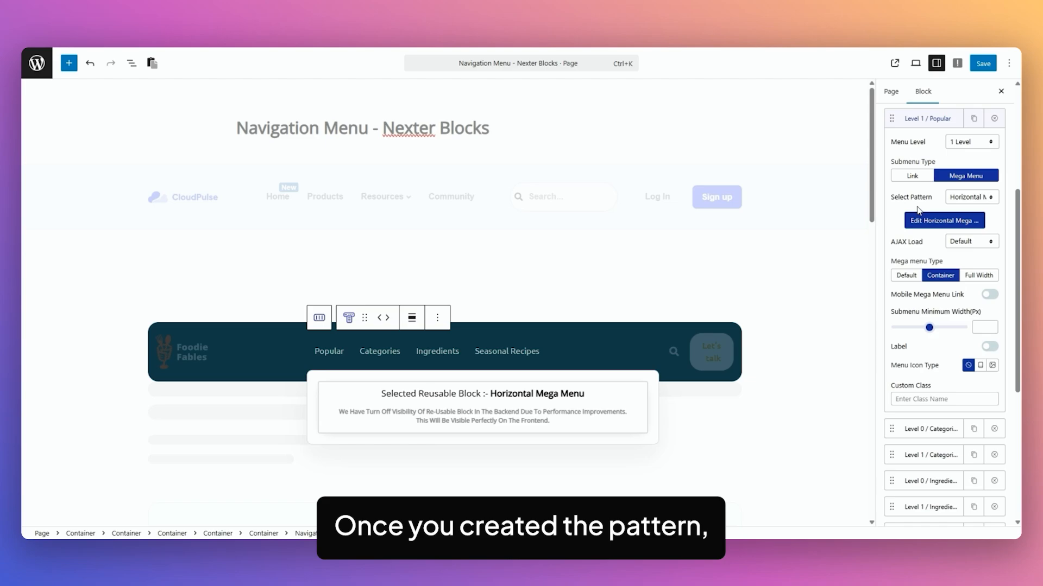
pyautogui.click(970, 197)
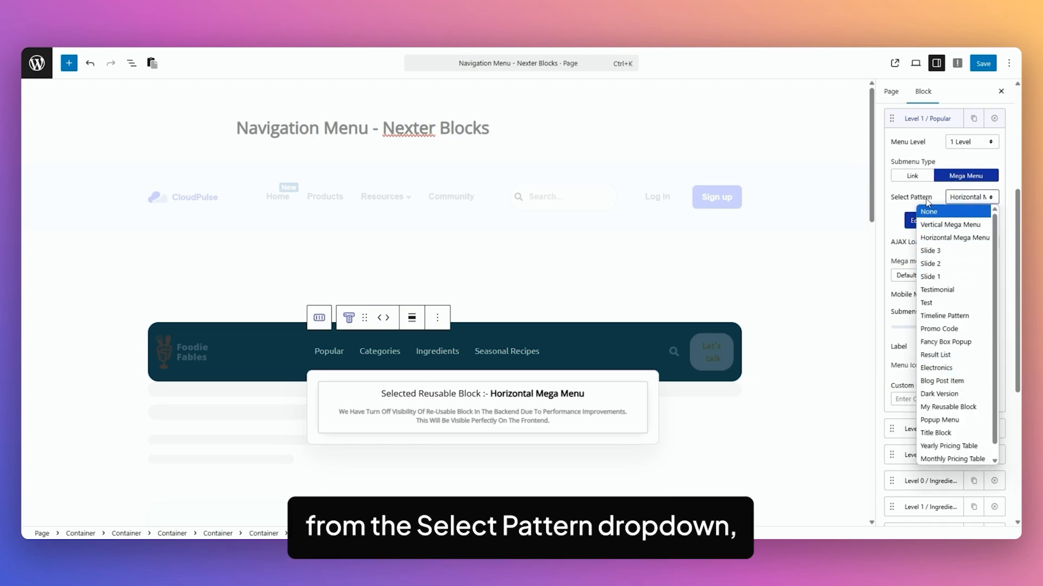
pyautogui.click(945, 197)
pyautogui.click(964, 197)
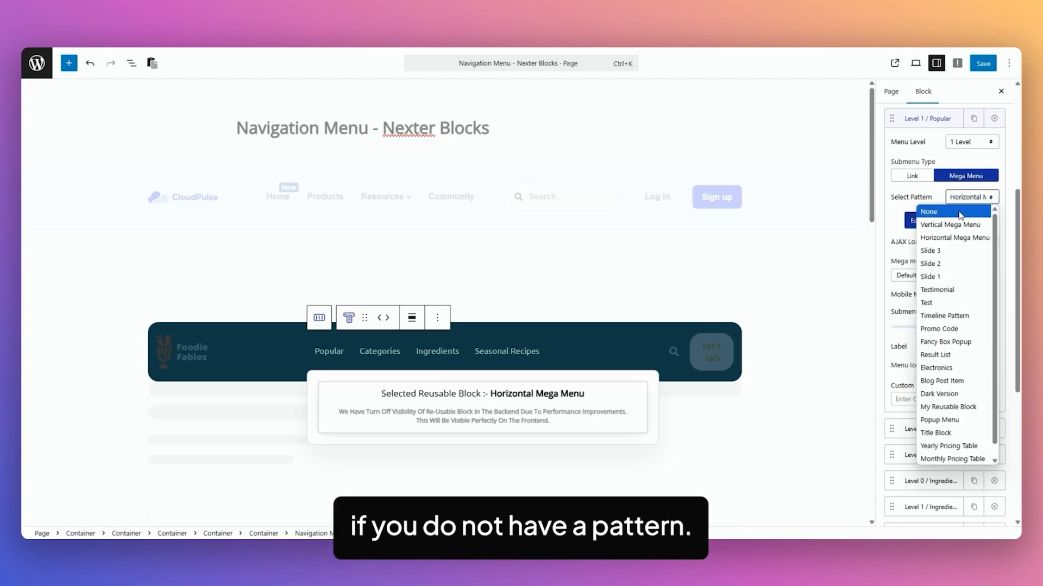
pyautogui.click(928, 211)
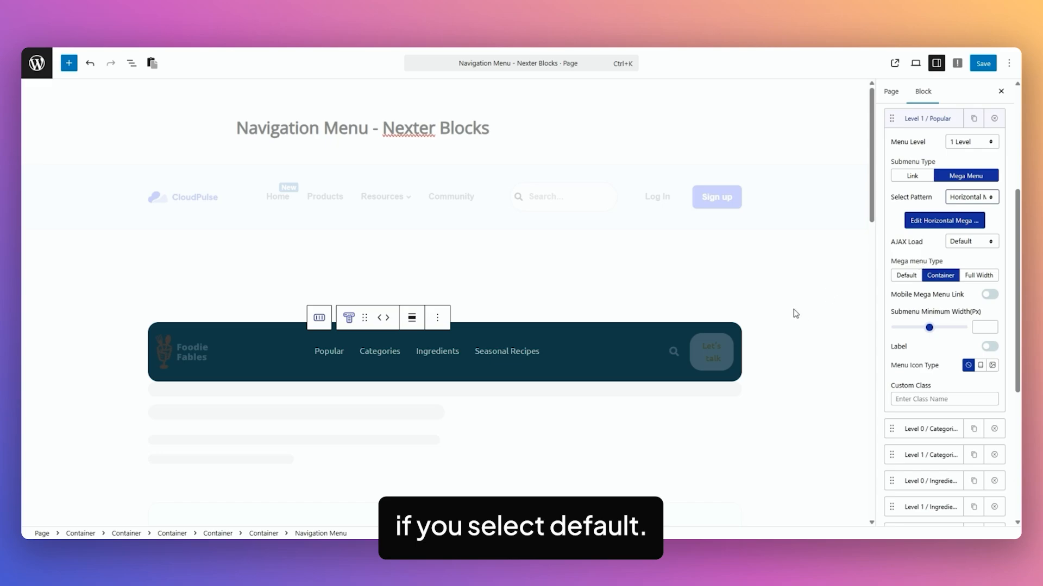
pyautogui.click(971, 241)
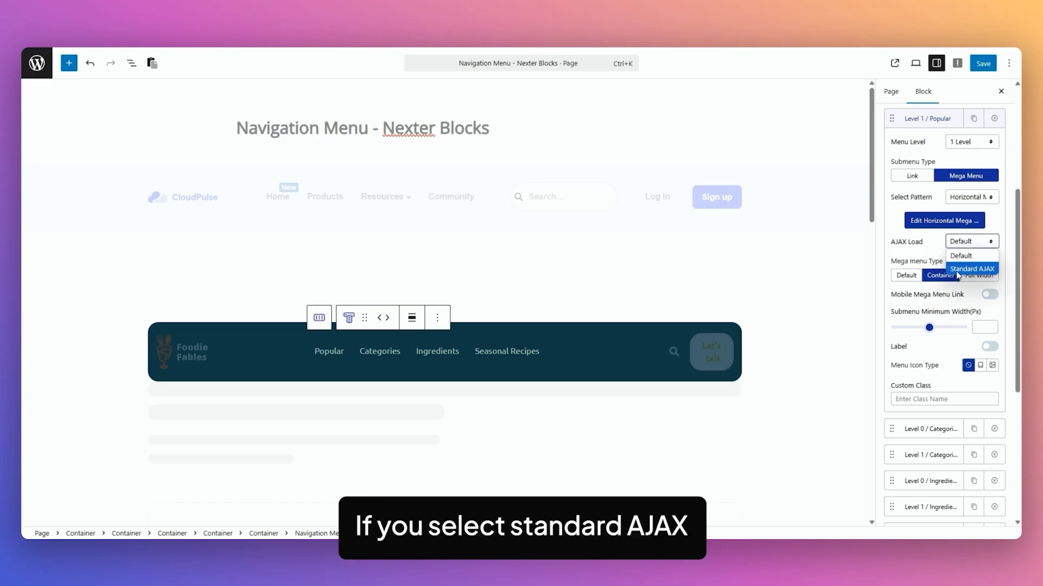
pyautogui.click(963, 256)
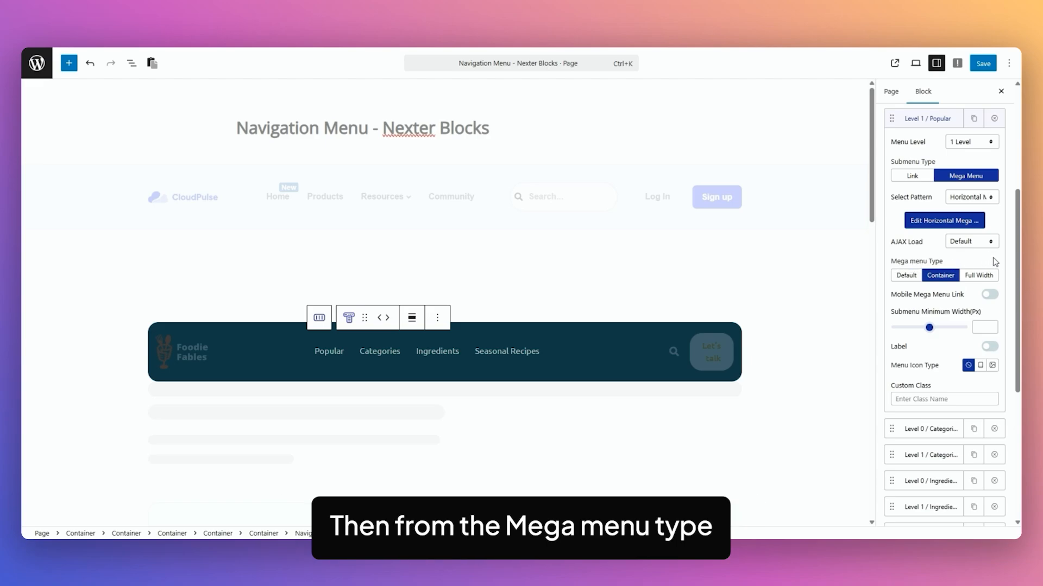
# Step: Try the Default and Full Width mega menu types for the Popular item and return it to Container
pyautogui.click(904, 277)
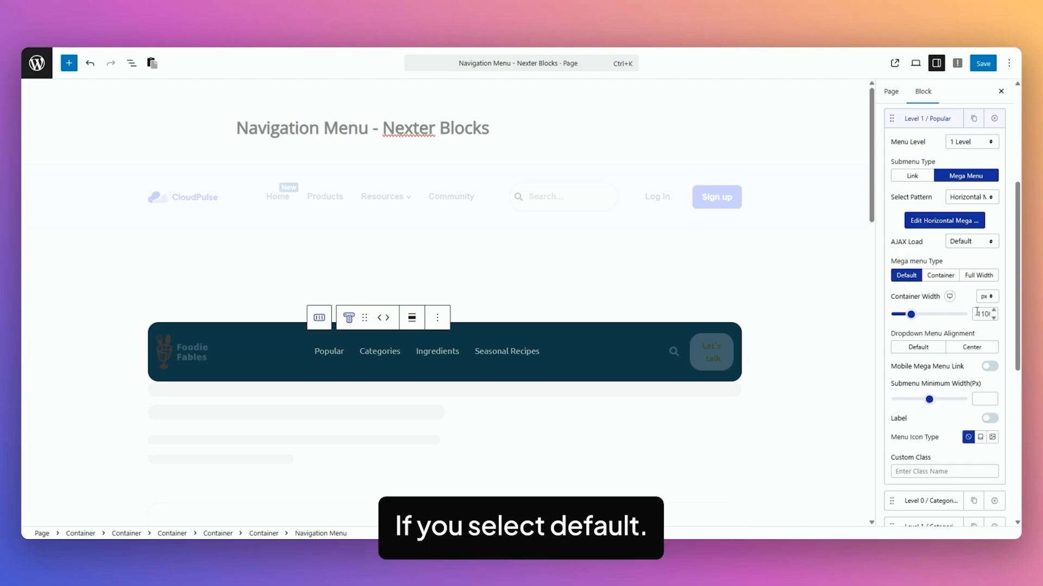
pyautogui.click(941, 277)
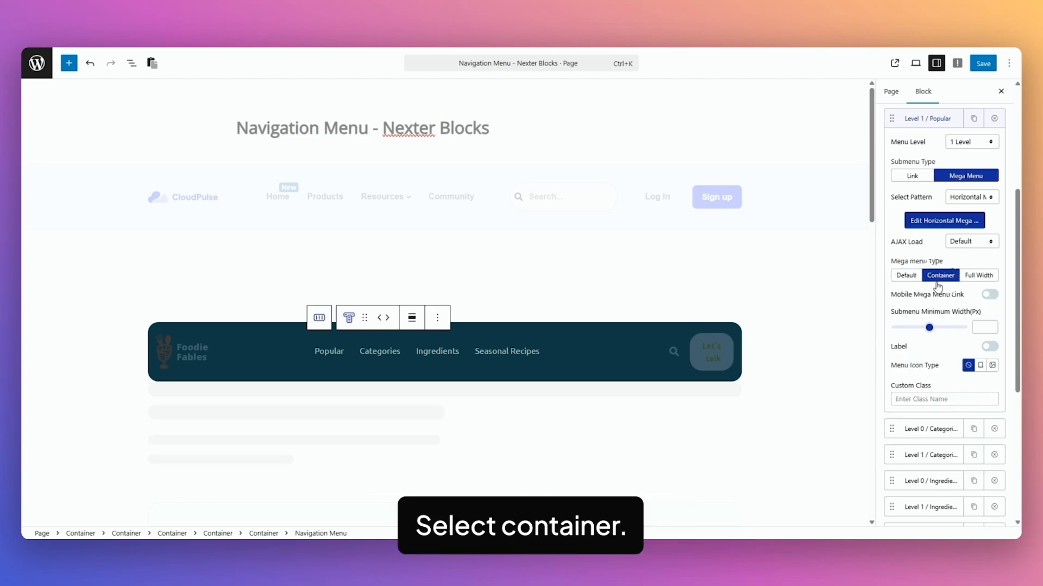
pyautogui.click(978, 277)
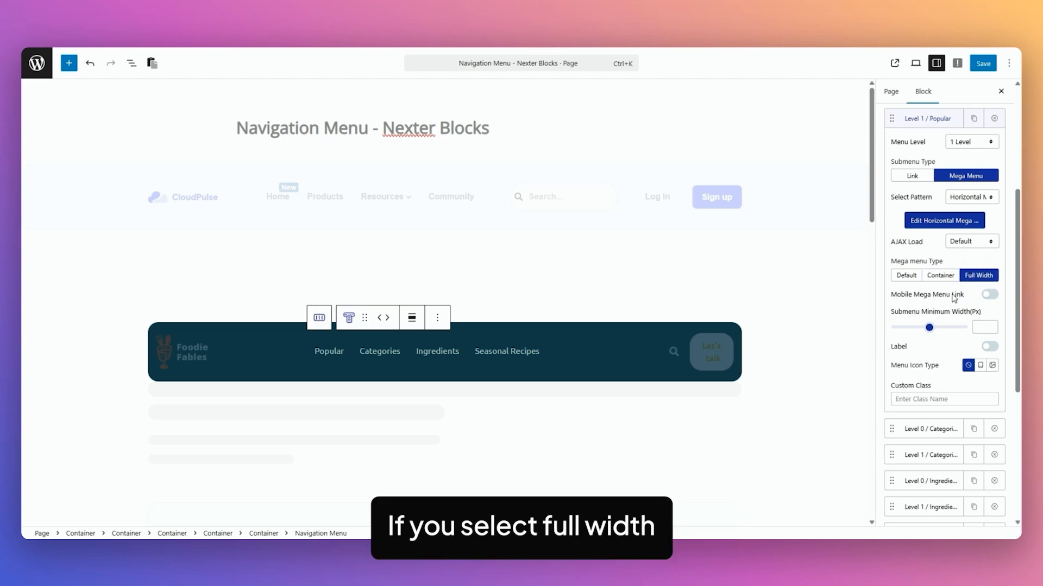
pyautogui.click(941, 276)
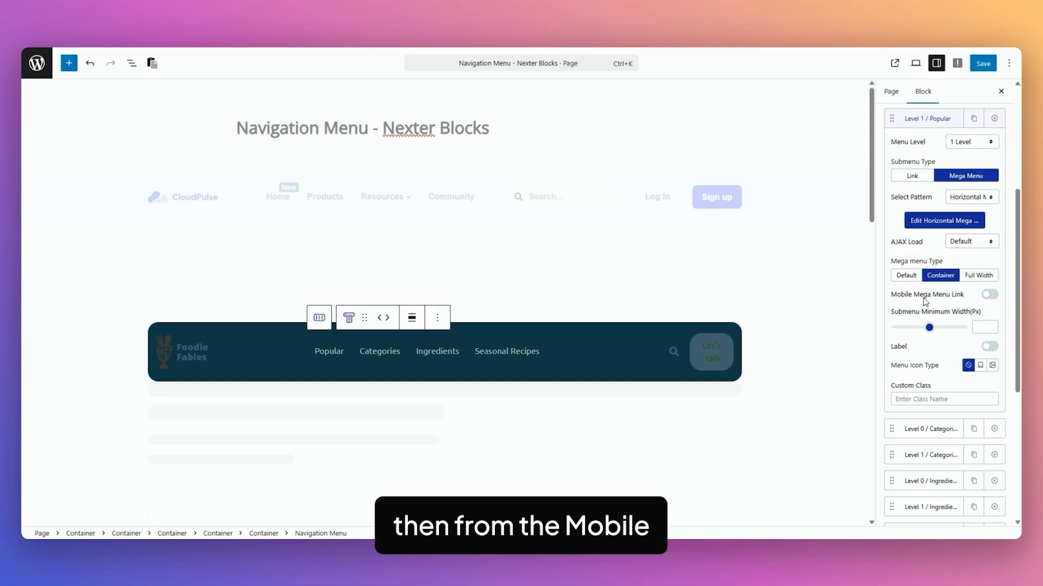
# Step: Enable Mobile Mega Menu Link for the Popular item and turn on Responsive Mobile Menu for the Foodie Fables navigation
pyautogui.click(989, 295)
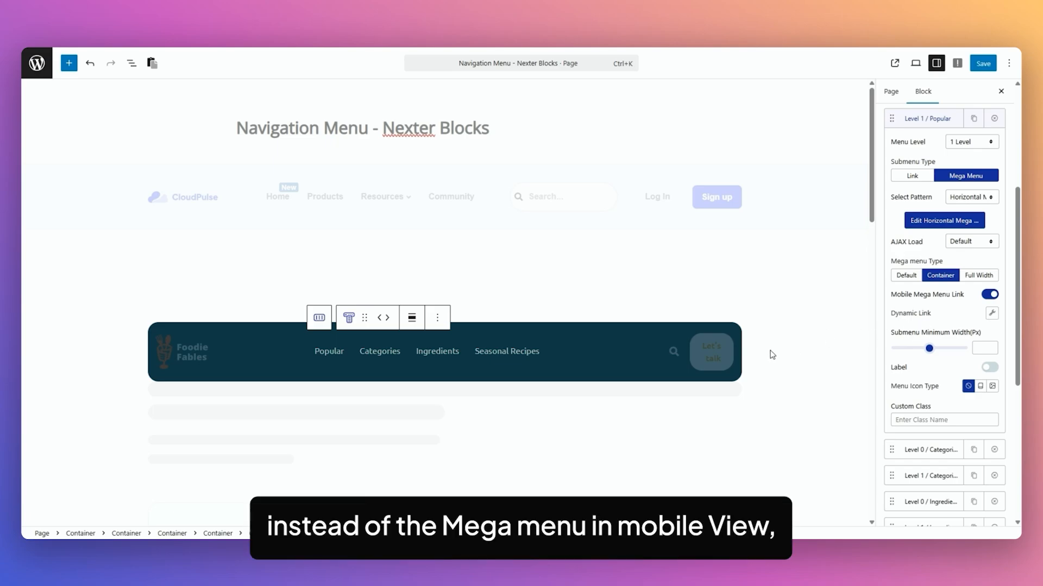
pyautogui.scroll(-5, 978, 312)
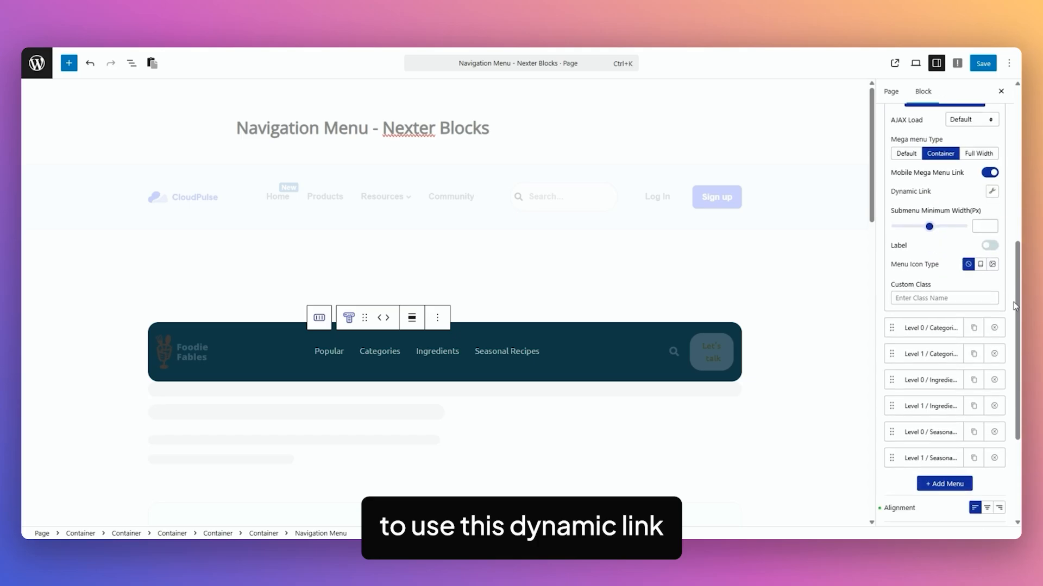
pyautogui.click(1004, 451)
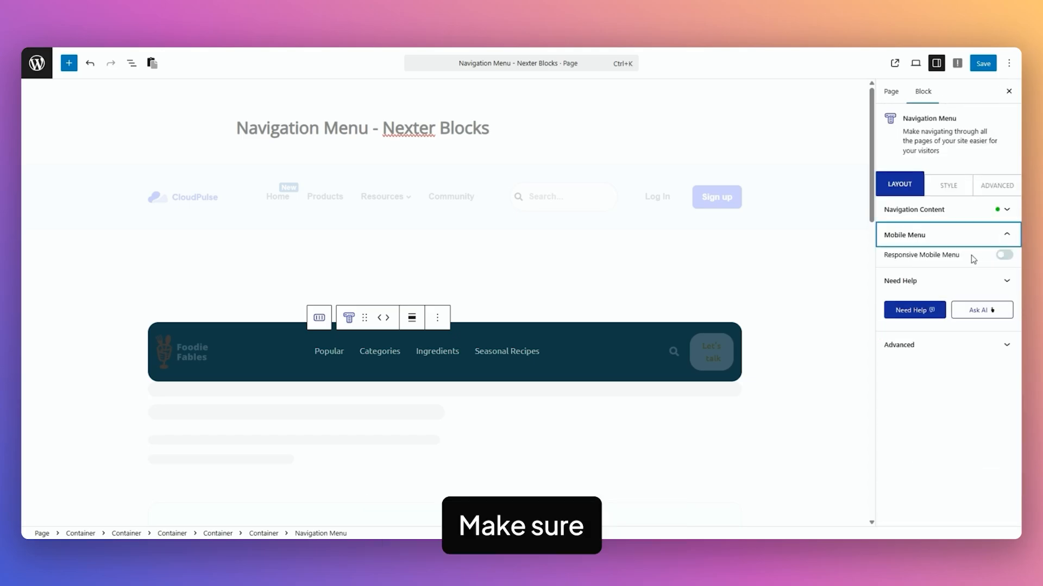
pyautogui.click(1003, 256)
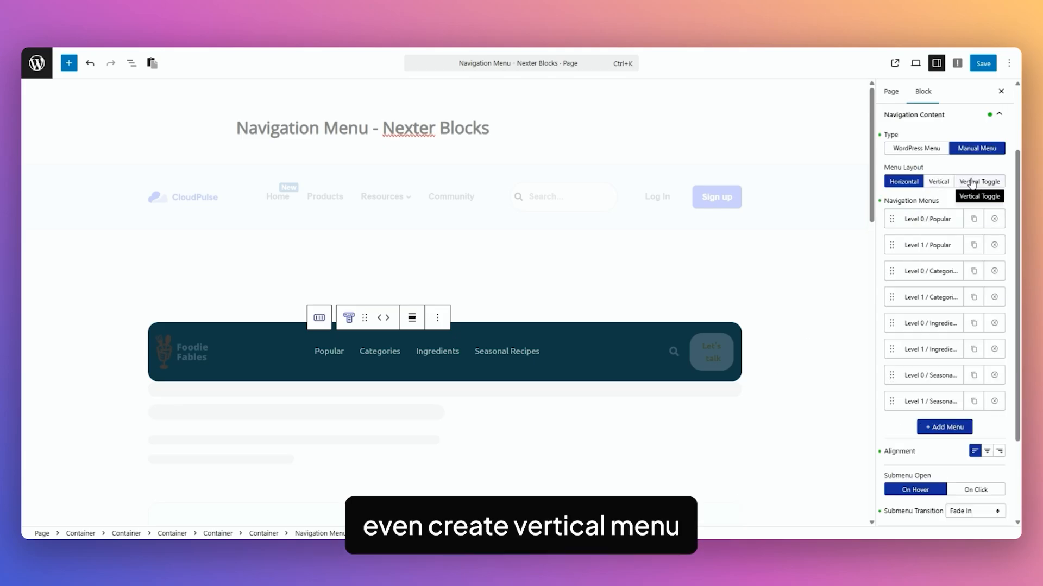
# Step: Look over the Categories menu's Toggle SideBar styles and check its Vertical Toggle layout setting
pyautogui.scroll(-1, 787, 301)
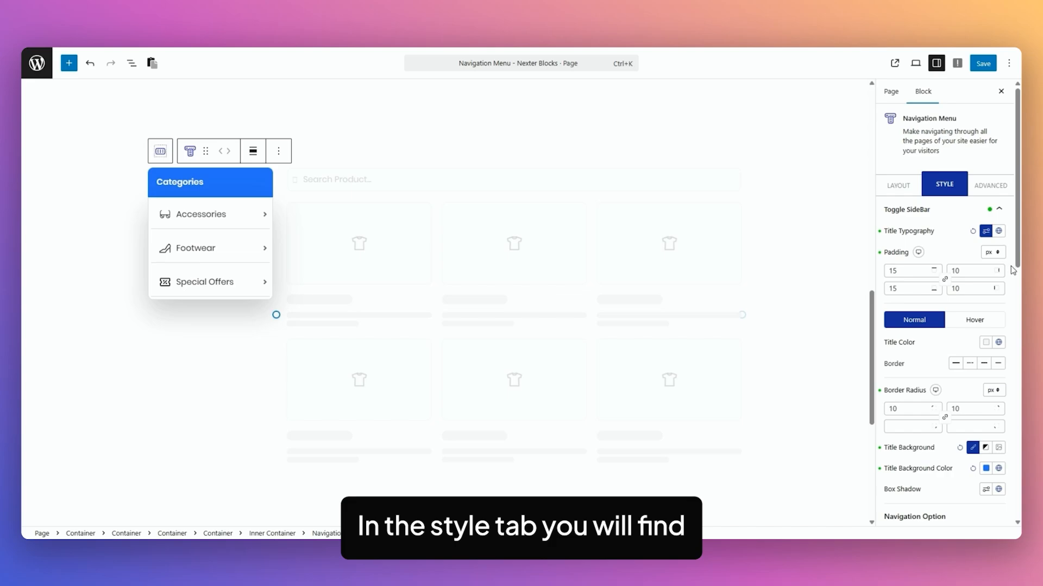
pyautogui.scroll(-2, 972, 280)
pyautogui.scroll(2, 972, 282)
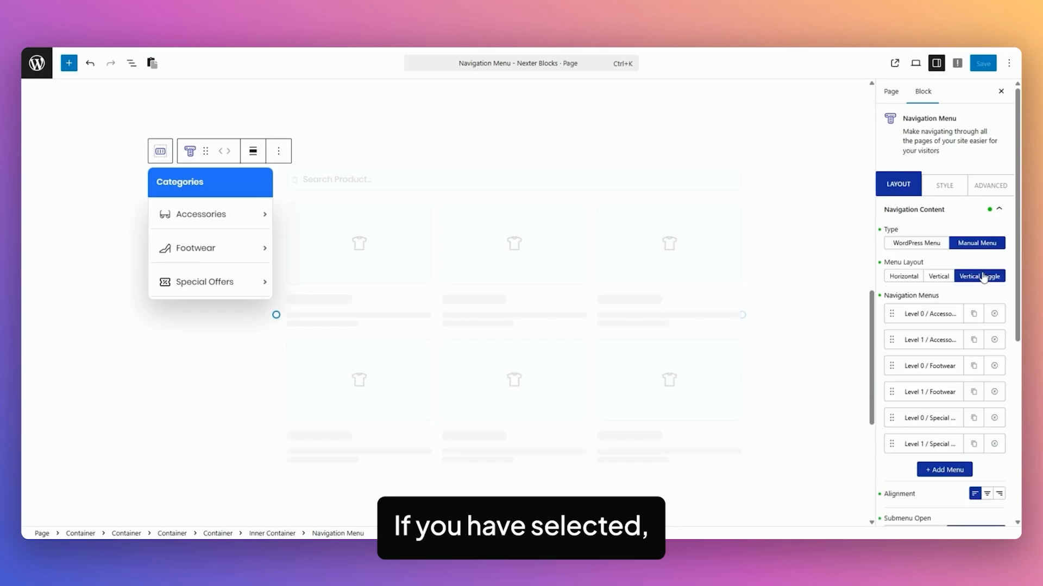
# Step: Open the Categories menu's style settings and review the Global Typography options for the toggle title
pyautogui.click(940, 185)
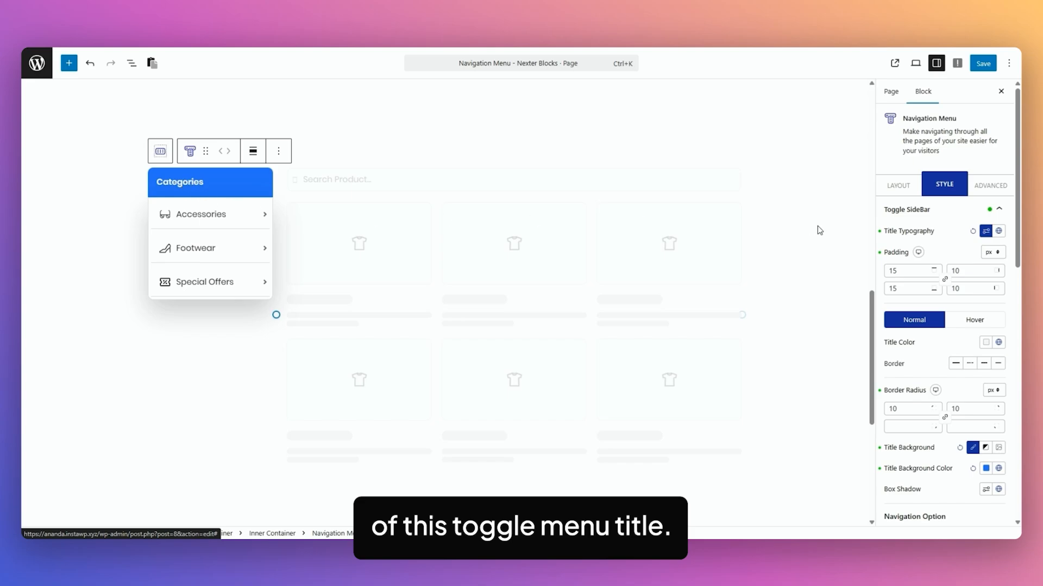
pyautogui.click(998, 230)
pyautogui.click(936, 205)
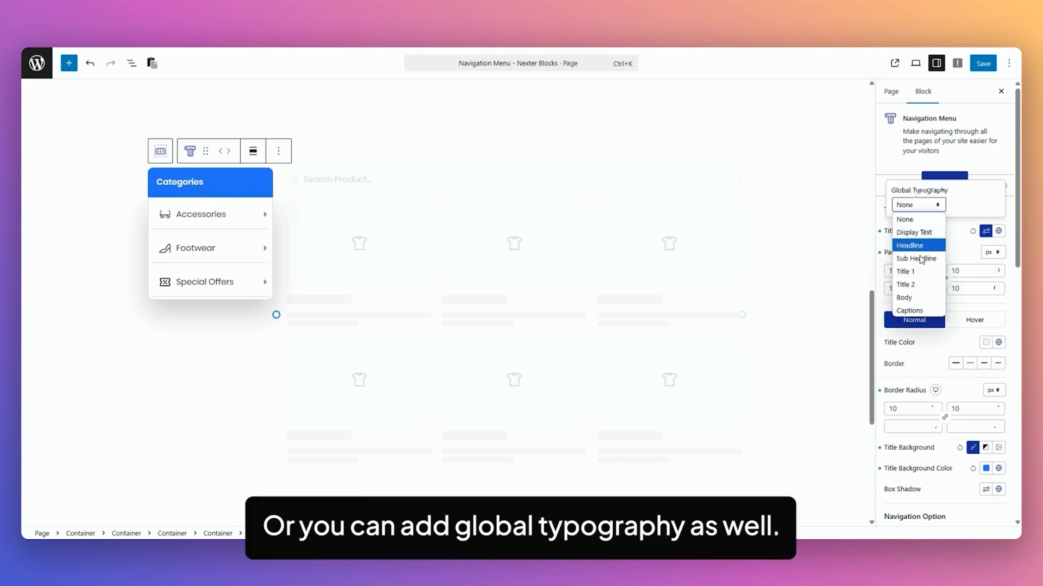
pyautogui.click(953, 233)
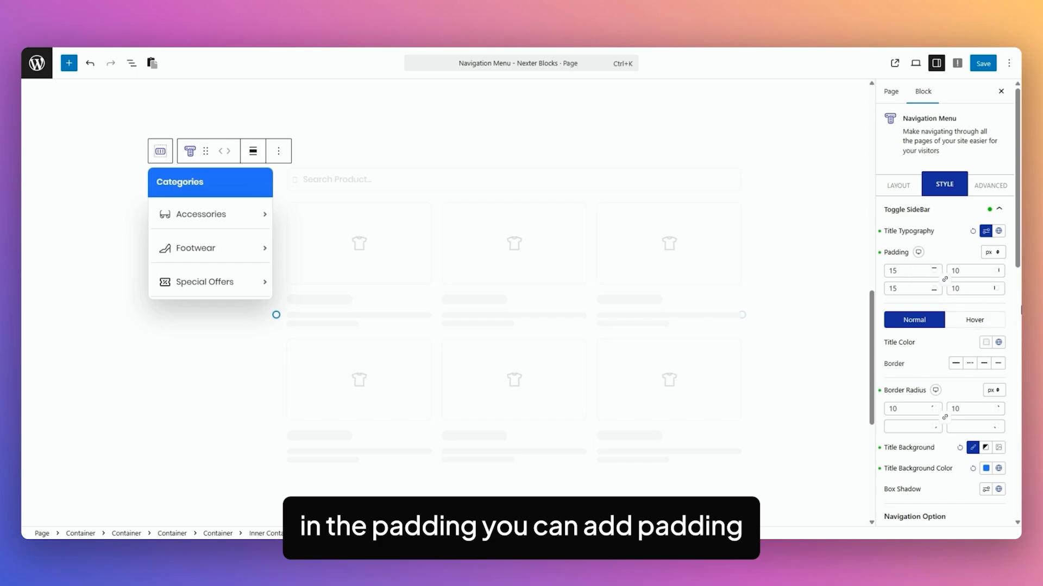
# Step: Try the gradient and image title backgrounds, return to the solid colour, and check the toggle title's Hover and Normal states
pyautogui.scroll(-2, 998, 298)
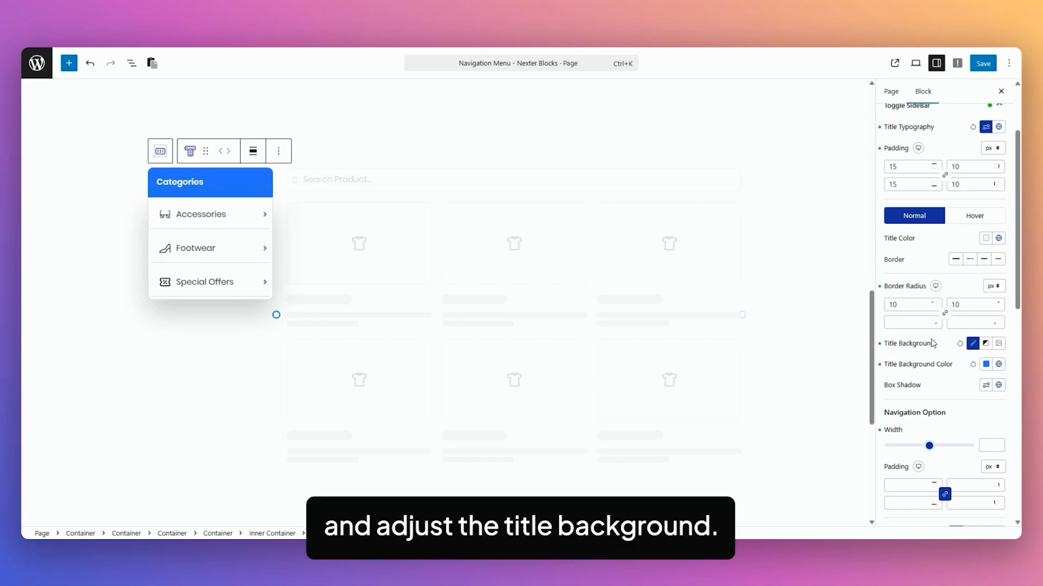
pyautogui.click(985, 344)
pyautogui.click(999, 345)
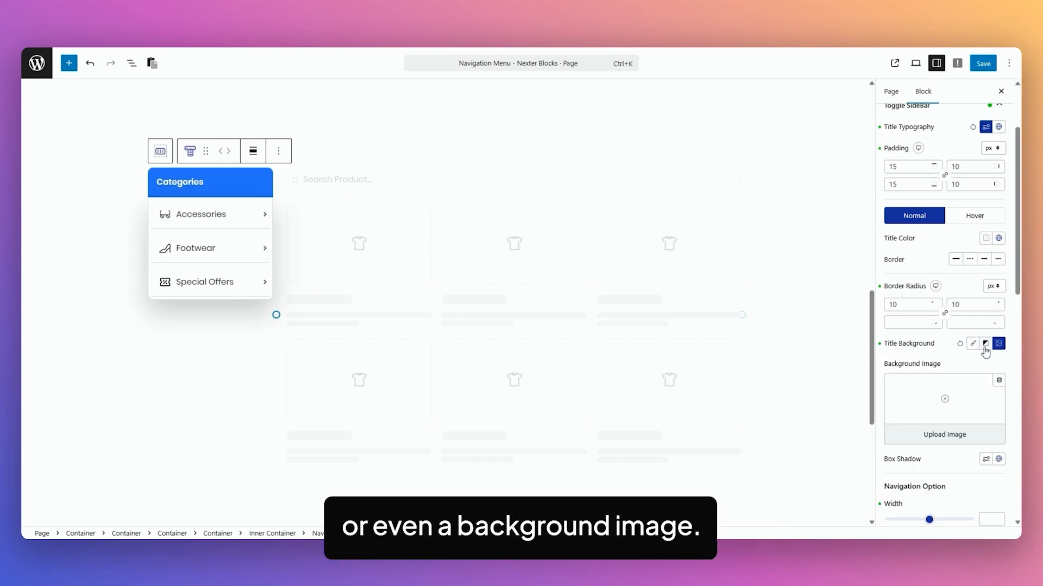
pyautogui.click(973, 343)
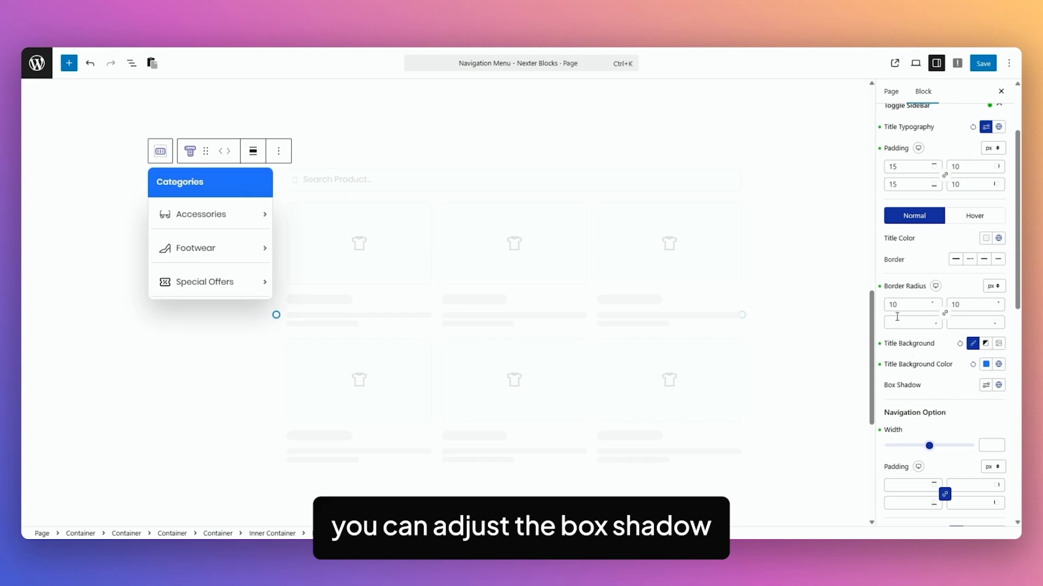
pyautogui.click(972, 222)
pyautogui.click(913, 218)
# Step: Try the Navigation Option width setting and review the padding, border, background and box shadow options
pyautogui.scroll(-4, 1002, 375)
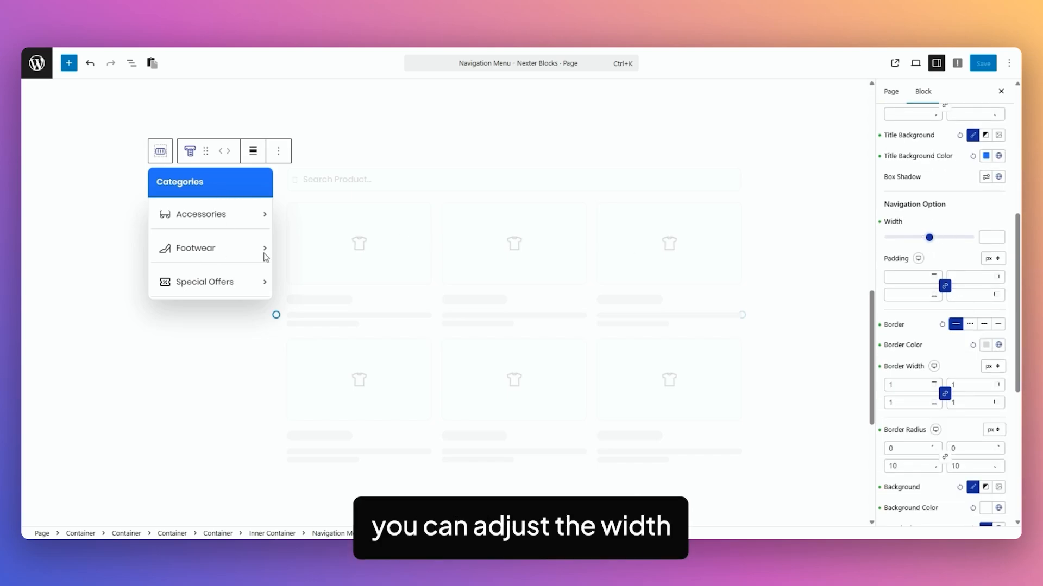
pyautogui.moveTo(930, 238); pyautogui.dragTo(943, 240)
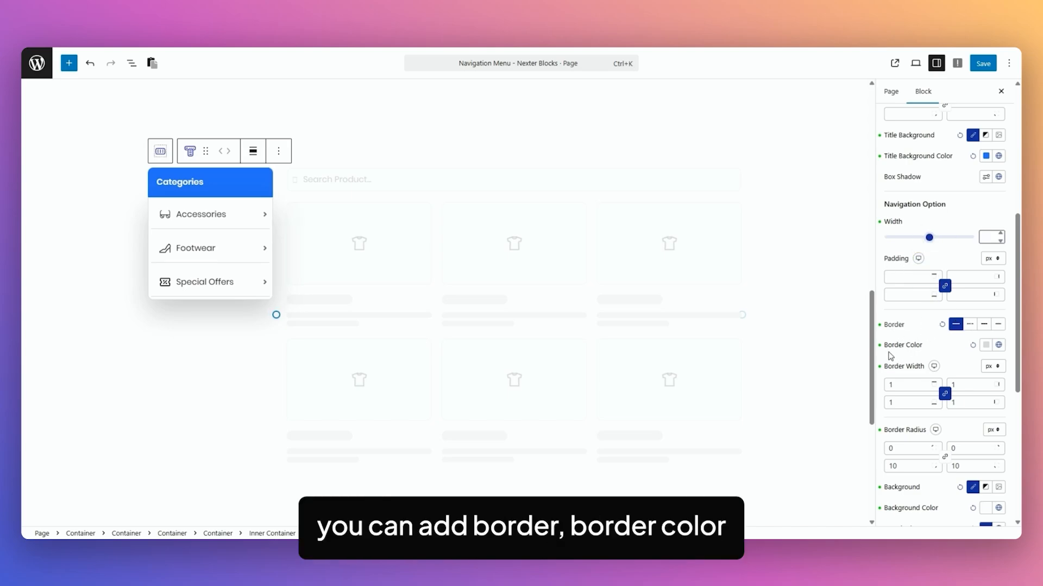
pyautogui.scroll(-3, 934, 364)
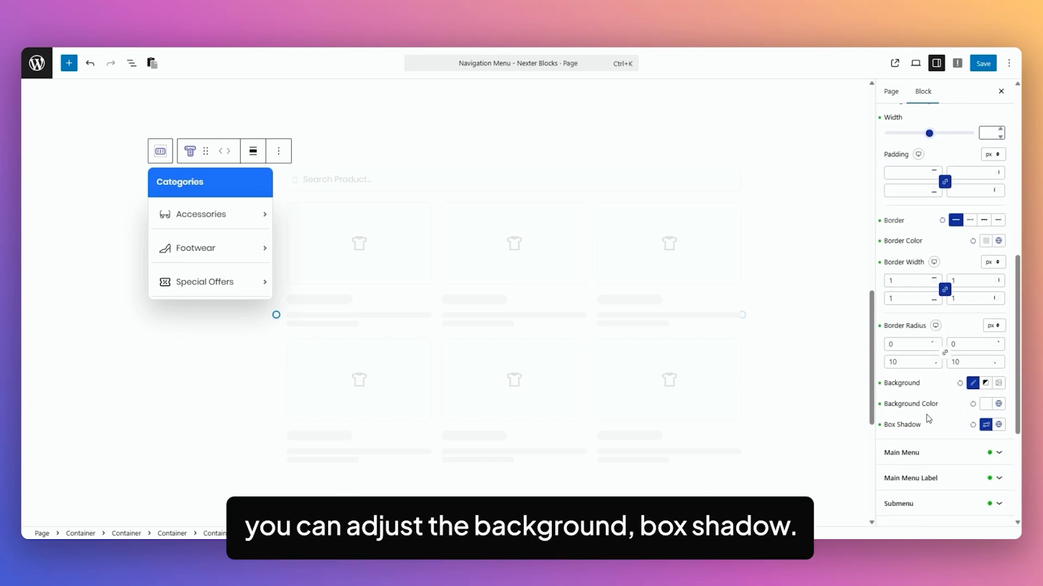
# Step: Expand the Main Menu style settings and review the icon, typography, margin and padding options
pyautogui.scroll(2, 950, 394)
pyautogui.click(1000, 315)
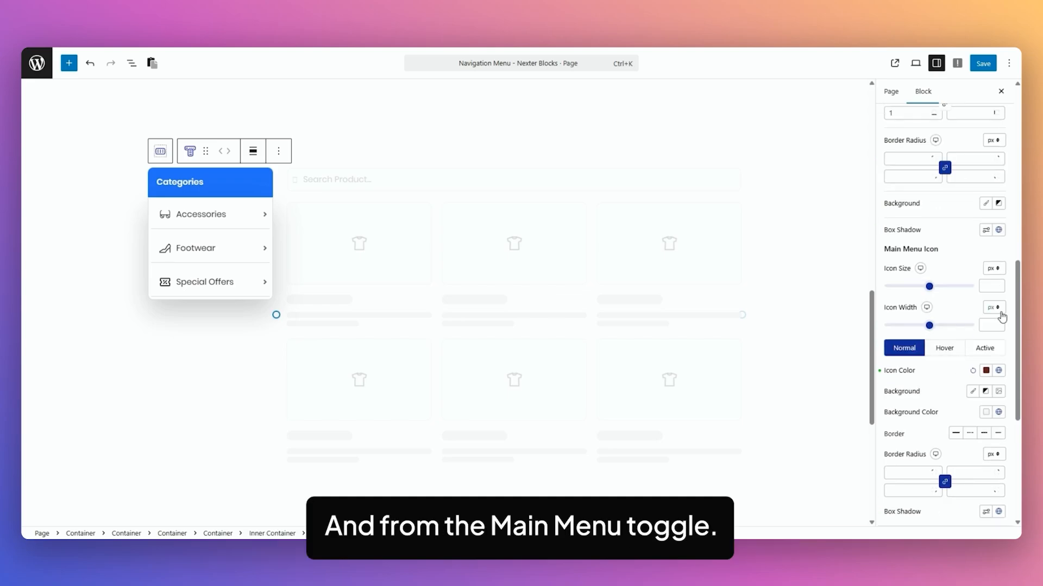
pyautogui.scroll(9, 1000, 315)
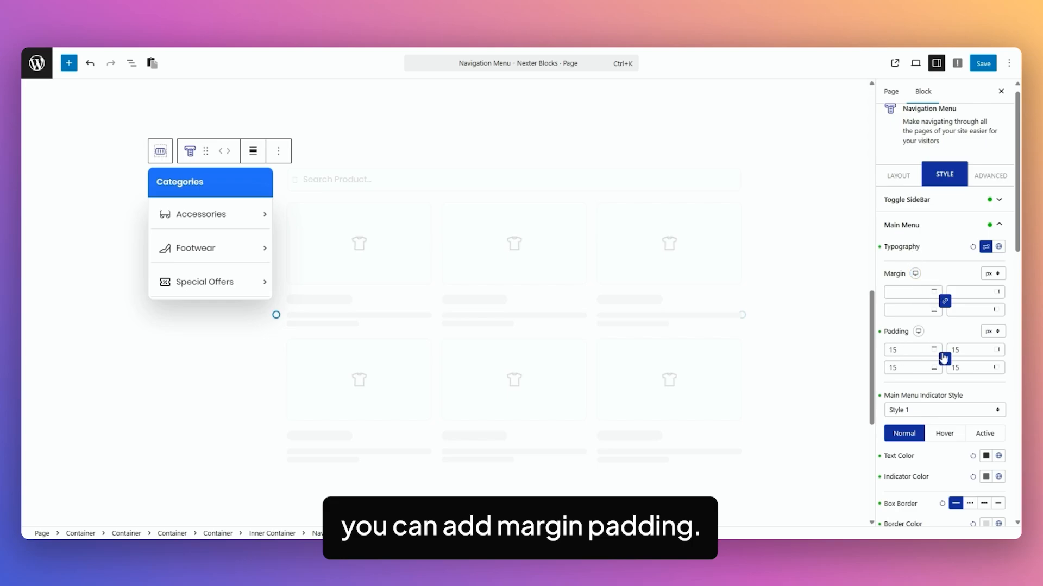
# Step: Review the Main Menu indicator style, colour, border, background and box shadow options, and check the Hover and Active states before returning to Normal
pyautogui.scroll(-1, 964, 337)
pyautogui.scroll(-2, 964, 337)
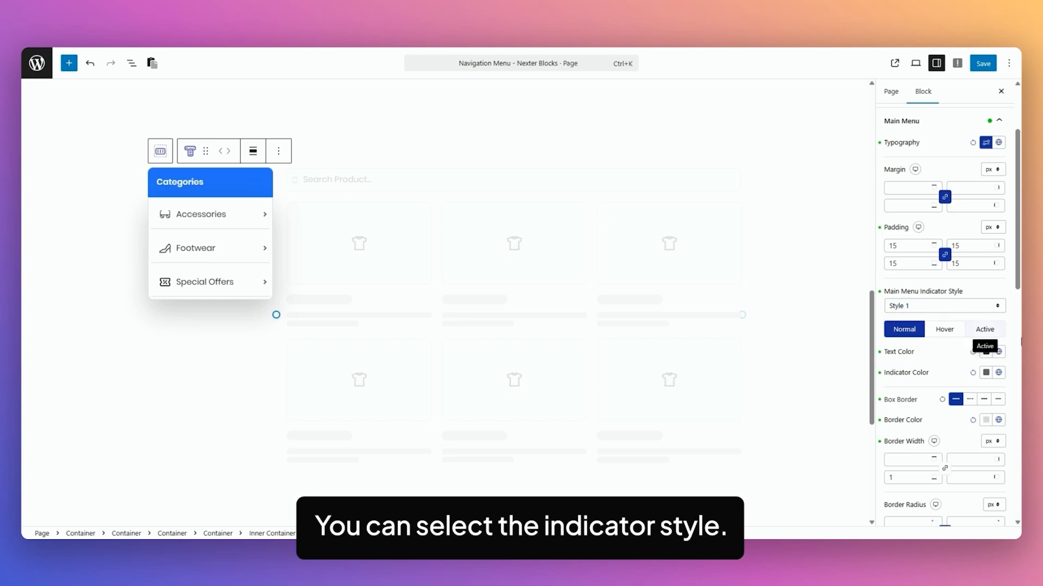
pyautogui.scroll(-3, 947, 271)
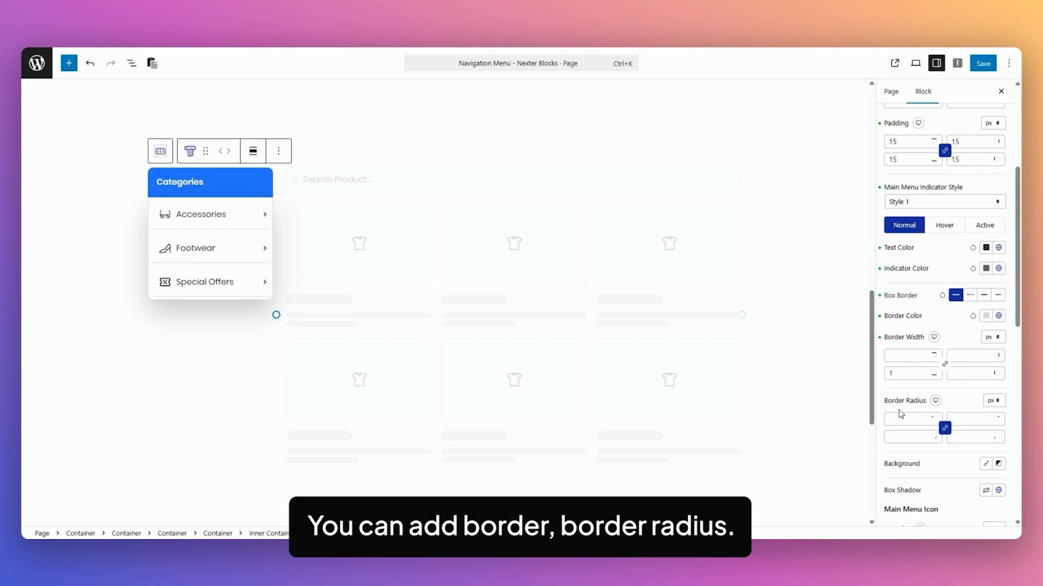
pyautogui.scroll(-3, 964, 394)
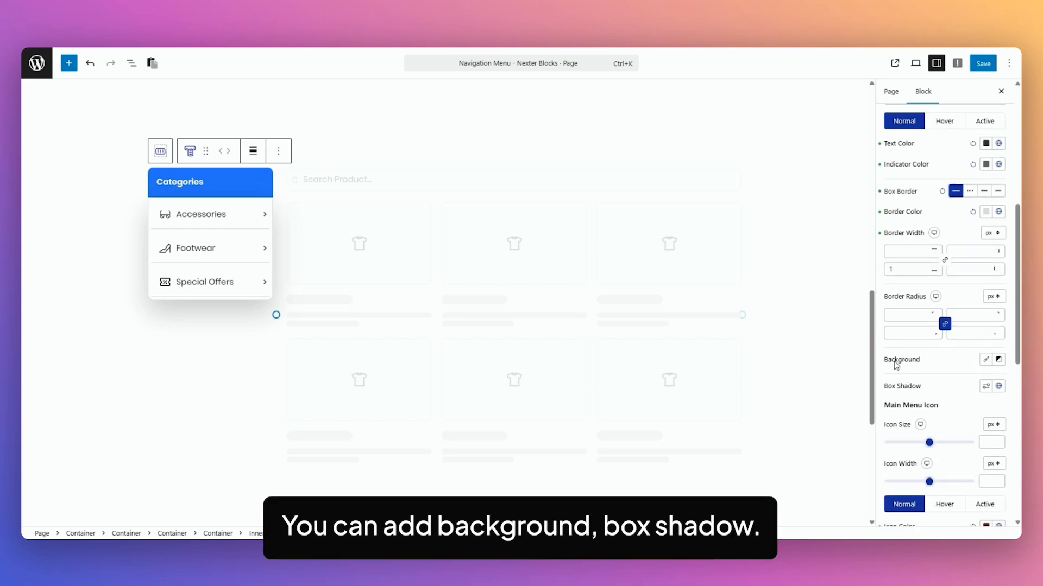
pyautogui.scroll(3, 944, 325)
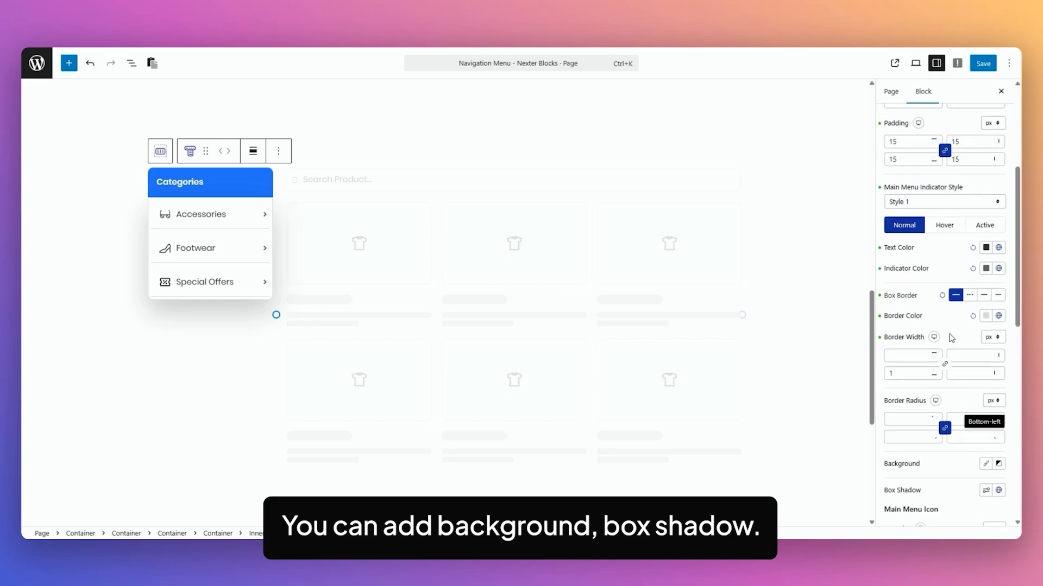
pyautogui.click(944, 227)
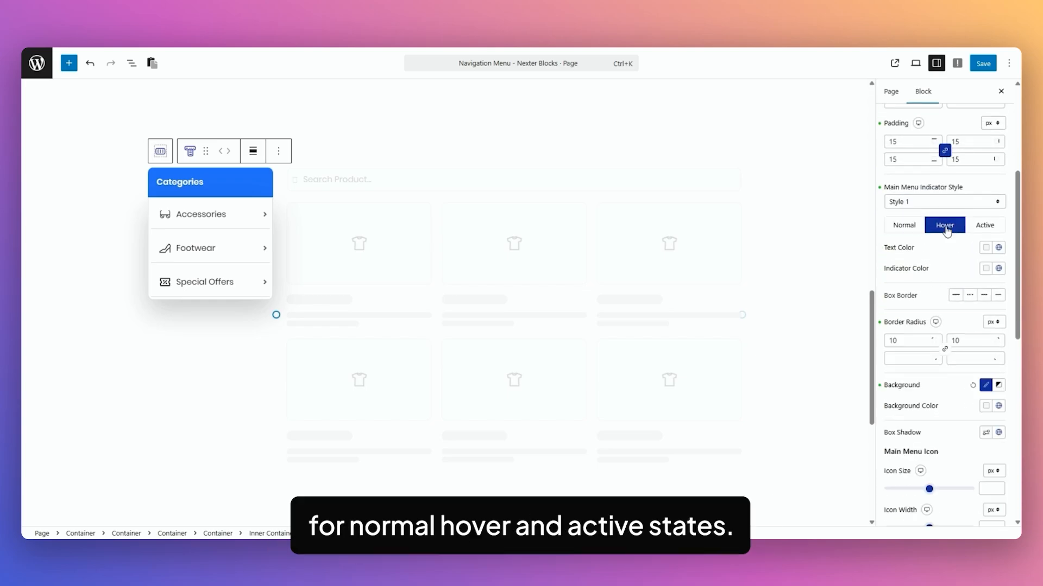
pyautogui.click(990, 227)
pyautogui.click(945, 225)
pyautogui.click(905, 225)
# Step: Review the Main Menu Icon size, width, colour, border and box shadow options, checking the Hover and Active states before returning to Normal
pyautogui.scroll(-4, 899, 311)
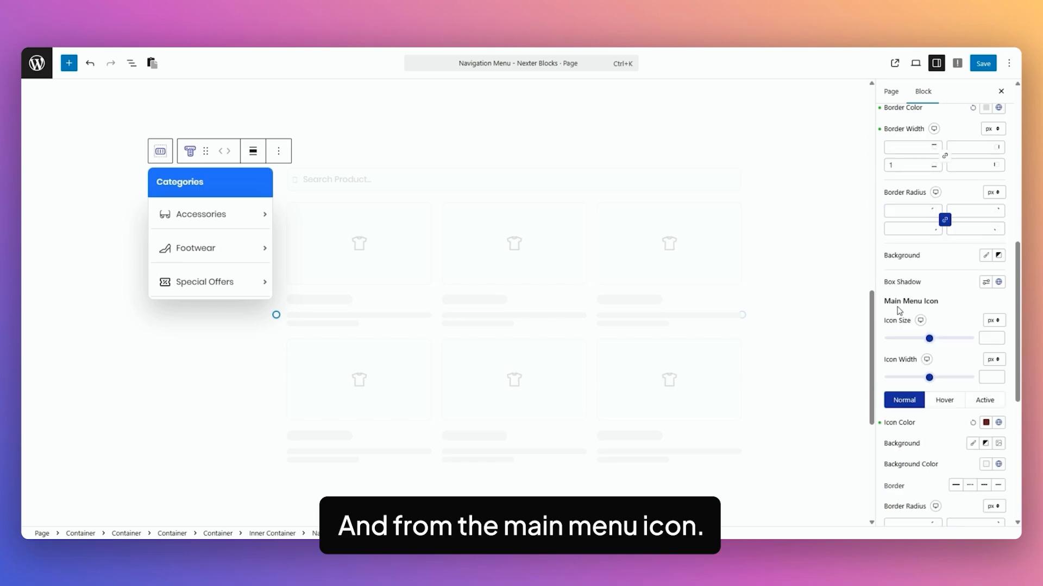
pyautogui.scroll(-1, 949, 308)
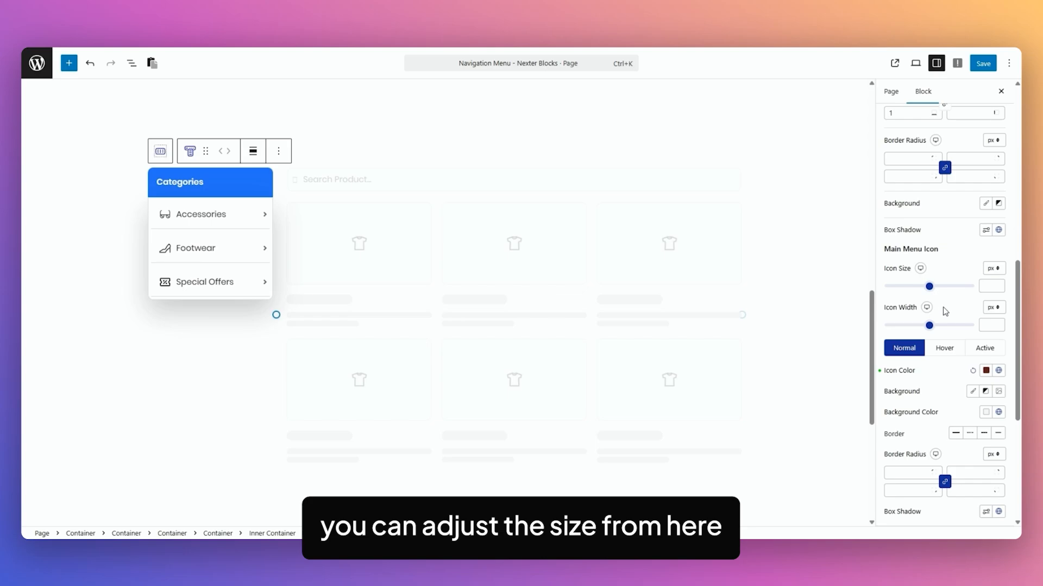
pyautogui.scroll(-2, 891, 274)
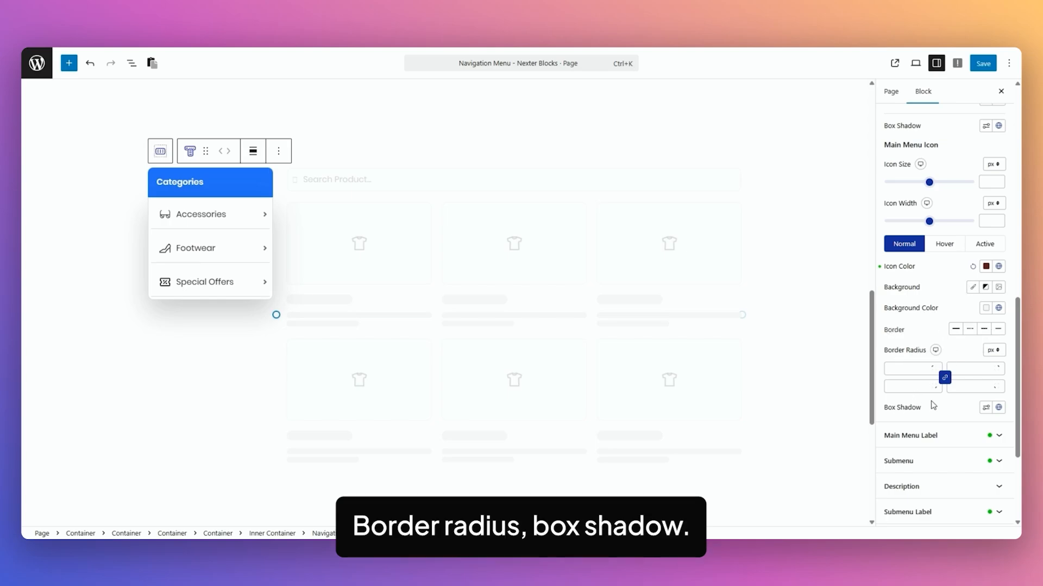
pyautogui.click(950, 244)
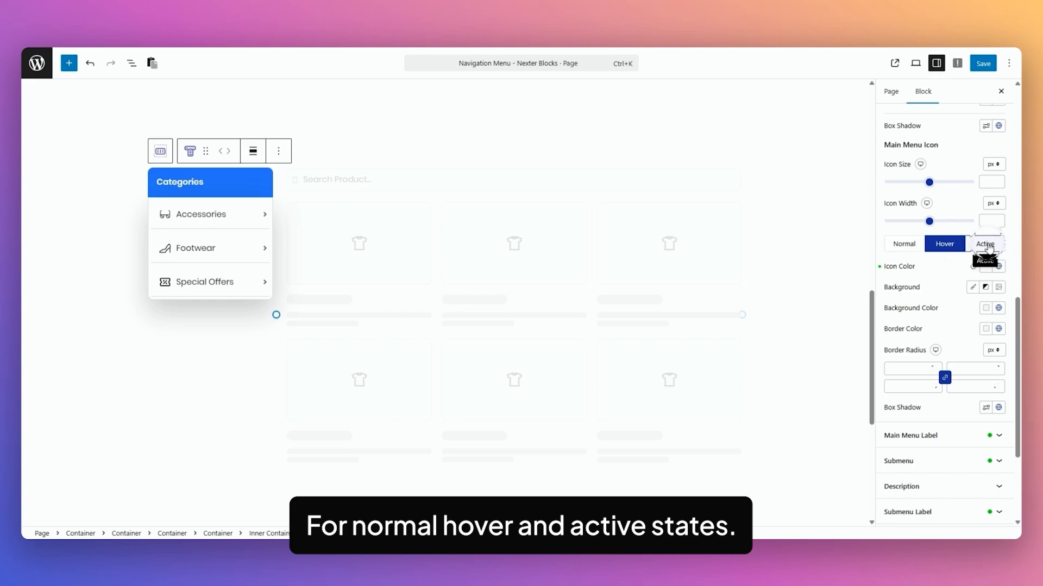
pyautogui.click(985, 244)
pyautogui.click(904, 244)
# Step: Expand the Categories menu's Main Menu Label style, check the menu type in the layout settings, and review the label's offset, padding, border and background options
pyautogui.click(918, 437)
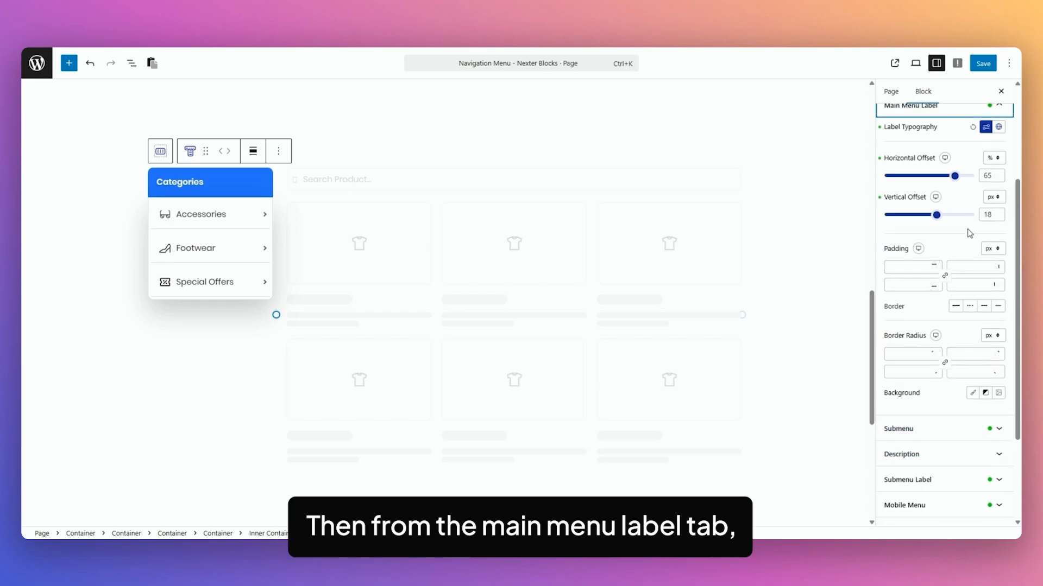
pyautogui.scroll(3, 970, 233)
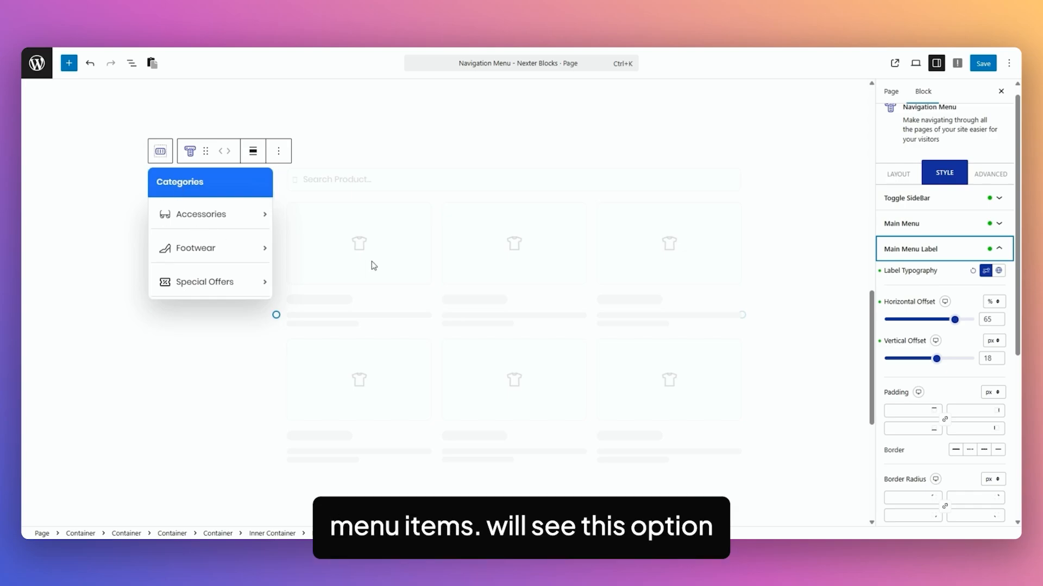
pyautogui.click(901, 175)
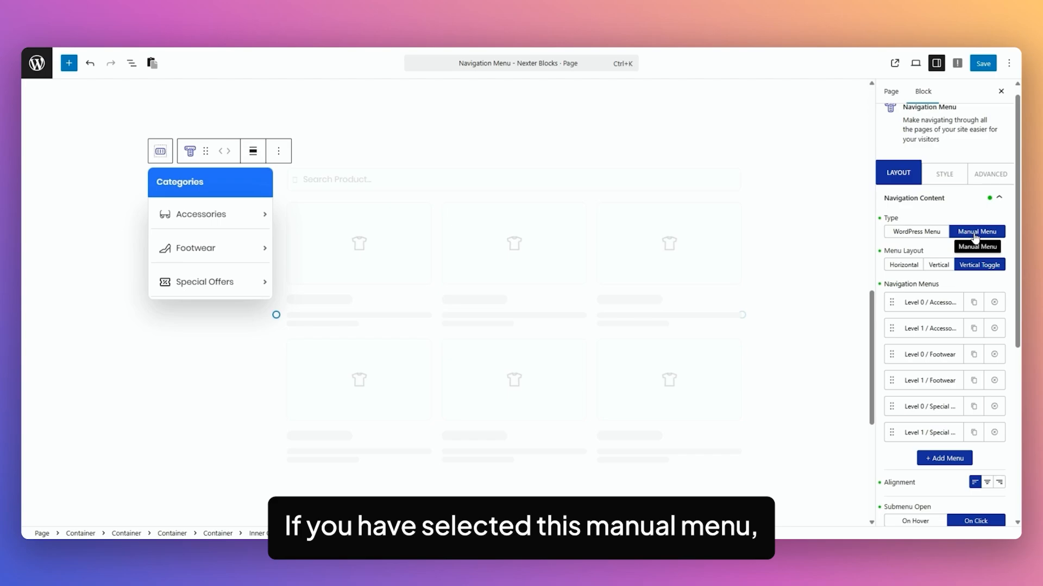
pyautogui.scroll(2, 988, 263)
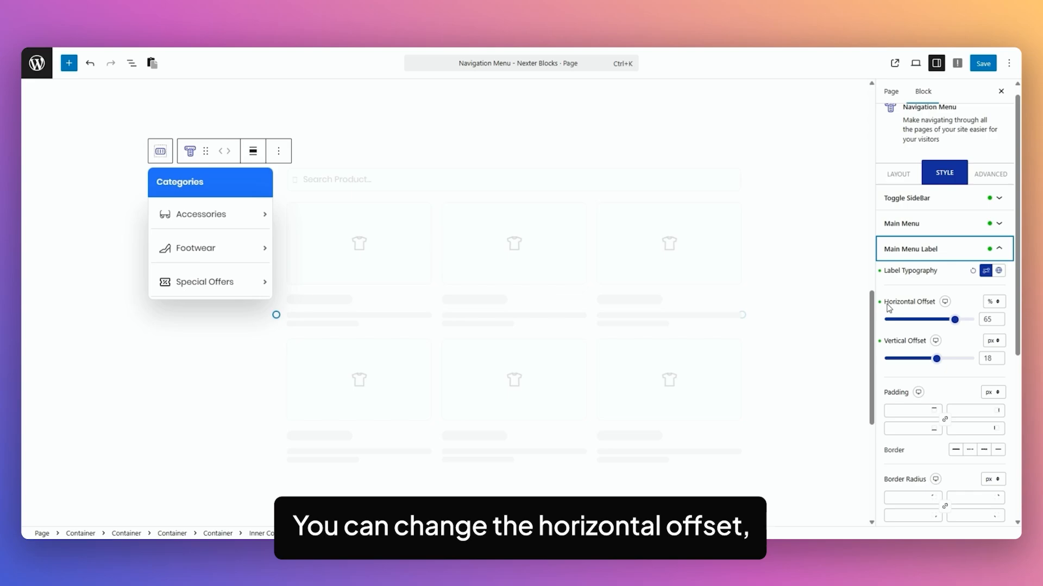
pyautogui.scroll(-2, 896, 347)
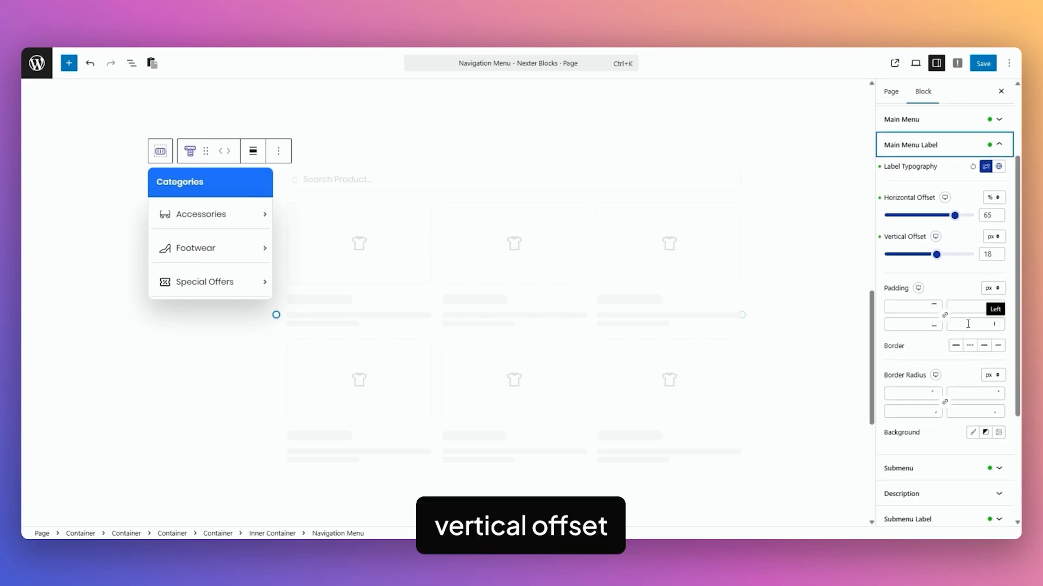
pyautogui.scroll(-3, 961, 342)
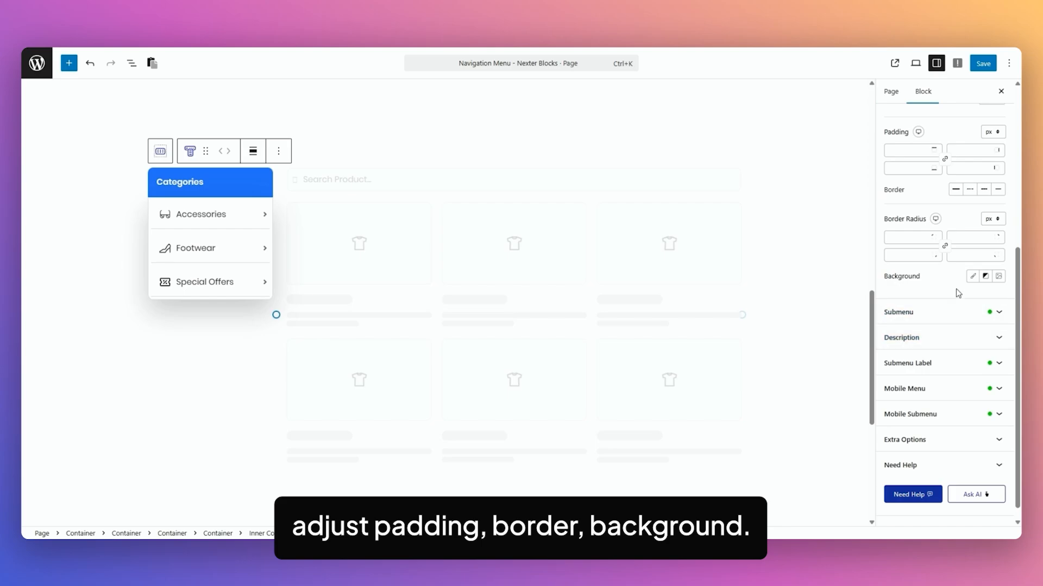
# Step: Select the header menu with the New label, check its menu type, and review its Main Menu Label style options
pyautogui.scroll(5, 945, 326)
pyautogui.scroll(8, 834, 299)
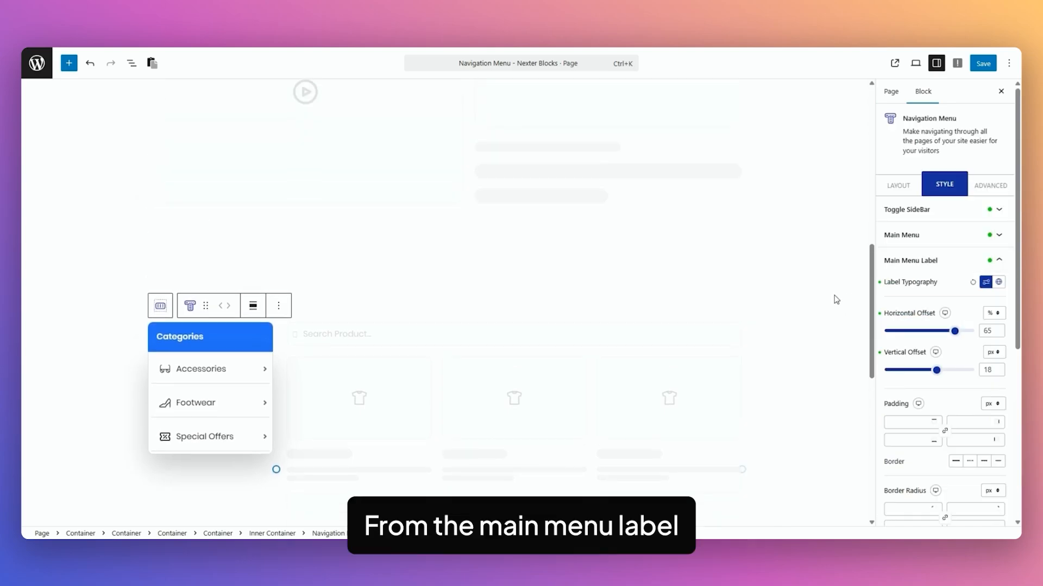
pyautogui.click(278, 200)
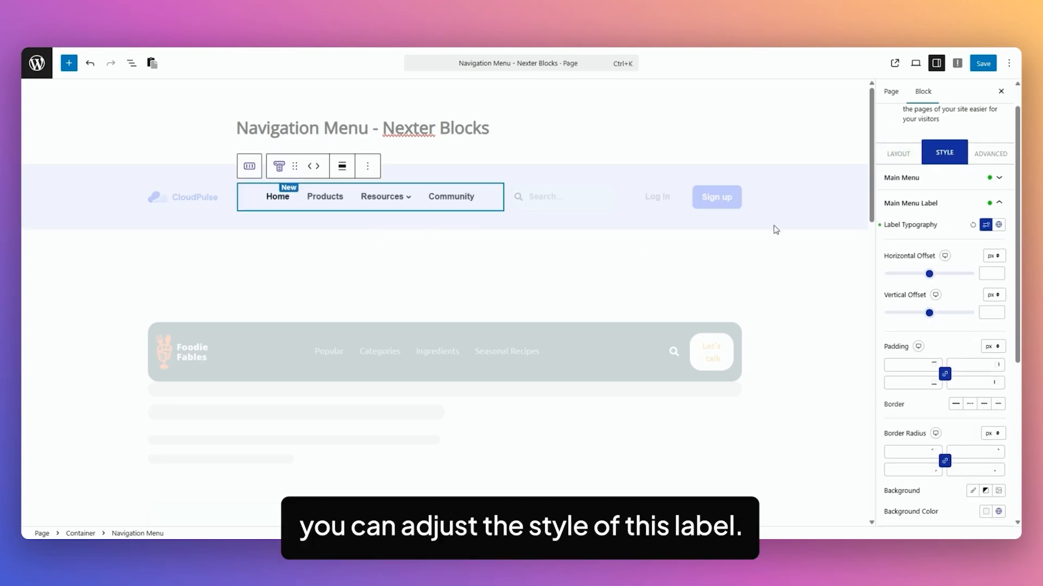
pyautogui.click(899, 154)
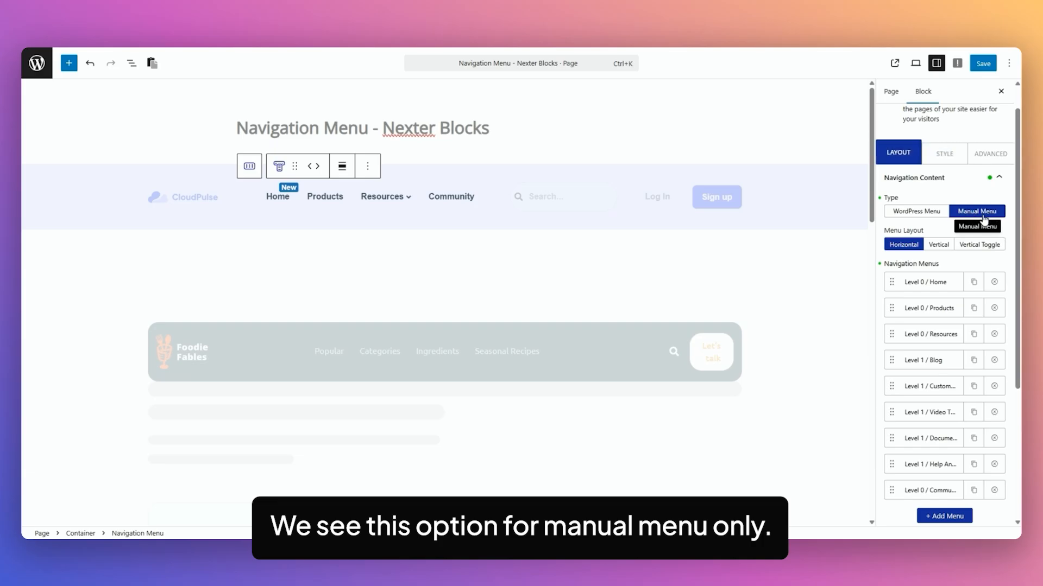
pyautogui.click(949, 157)
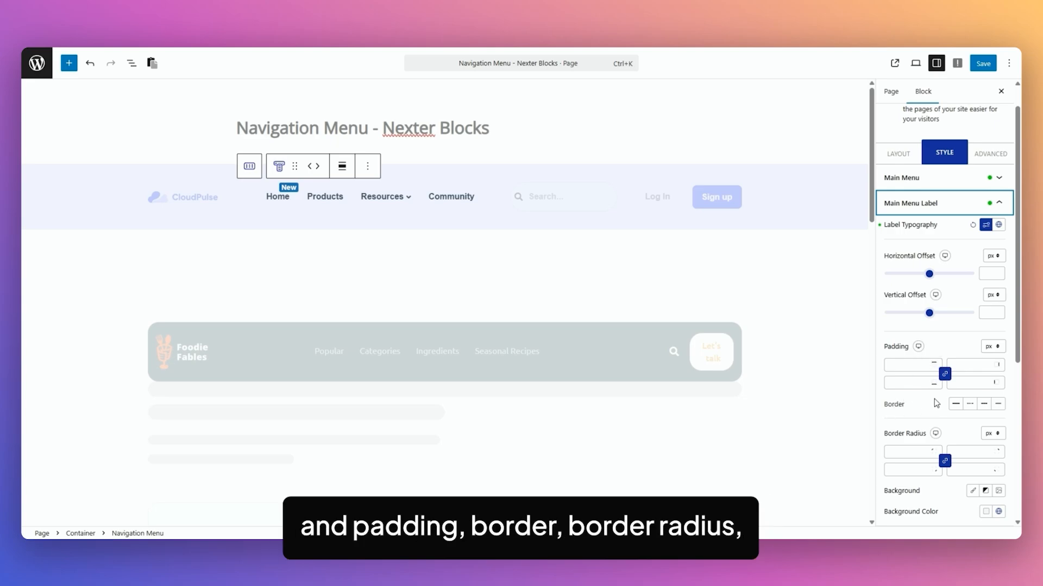
pyautogui.scroll(-2, 975, 416)
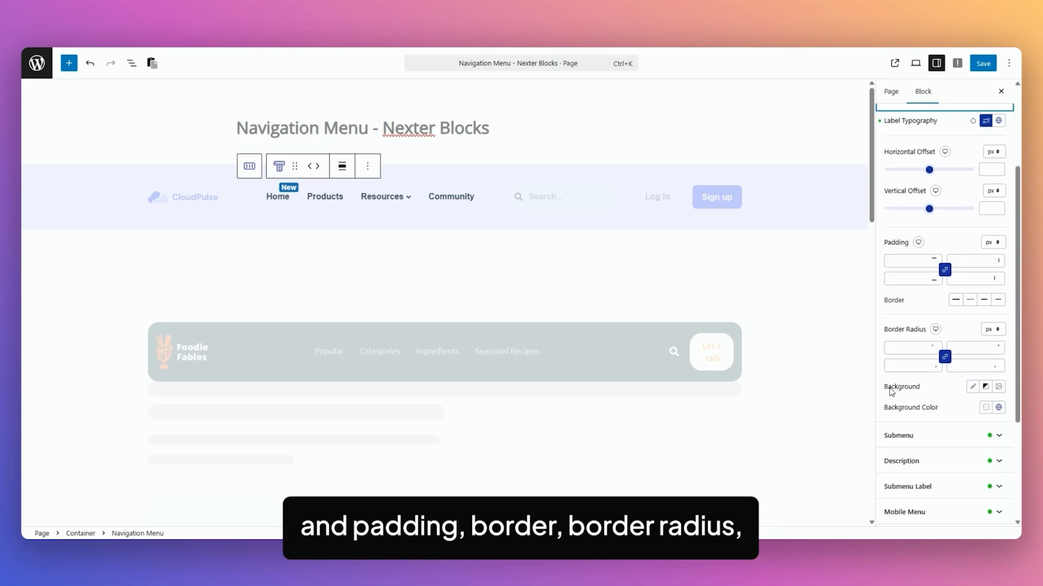
# Step: Expand the header menu's Submenu style settings and review the typography, alignment and indicator style options
pyautogui.click(1006, 430)
pyautogui.scroll(2, 961, 245)
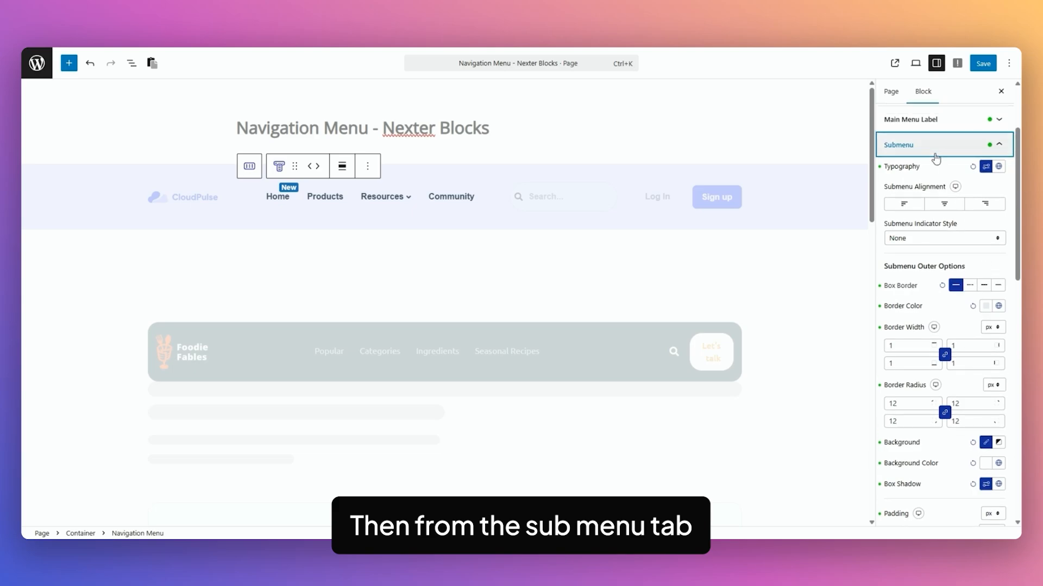
pyautogui.click(407, 199)
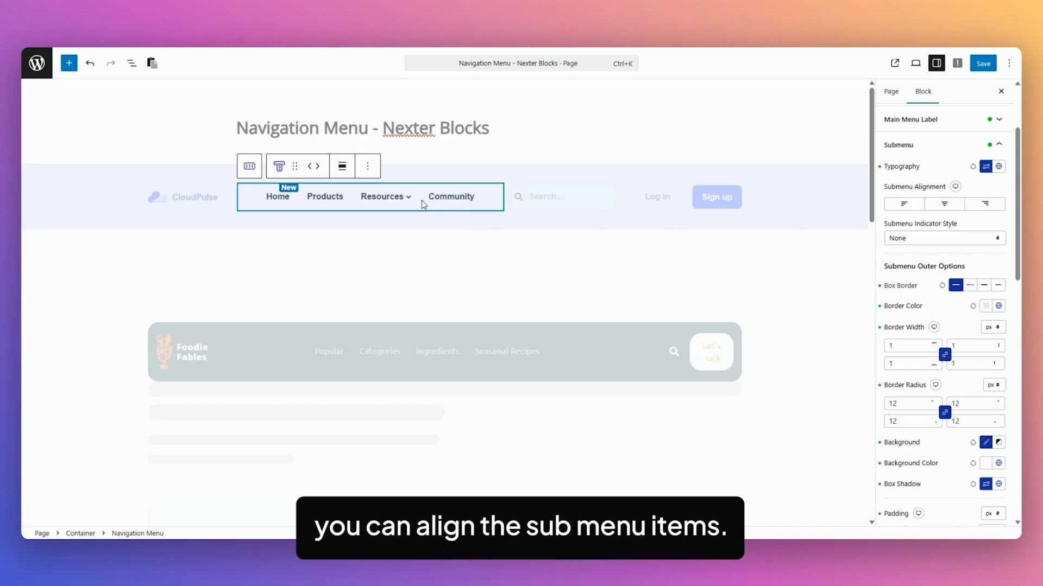
pyautogui.click(951, 239)
pyautogui.click(972, 228)
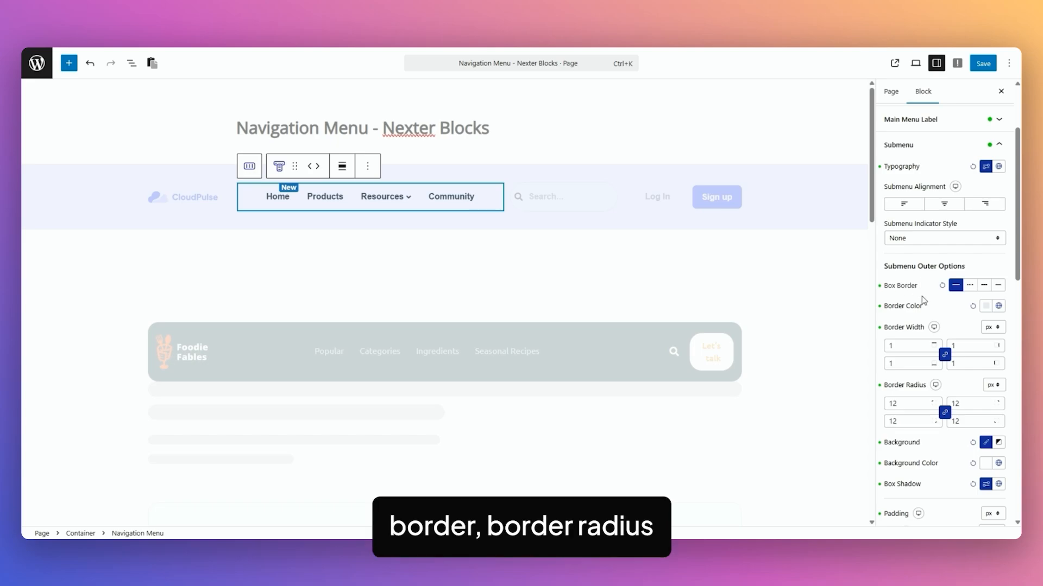
# Step: Review the Submenu Outer, Submenu Inner and Submenu Icon options, including padding, border, background, icon size and state settings
pyautogui.scroll(-3, 956, 370)
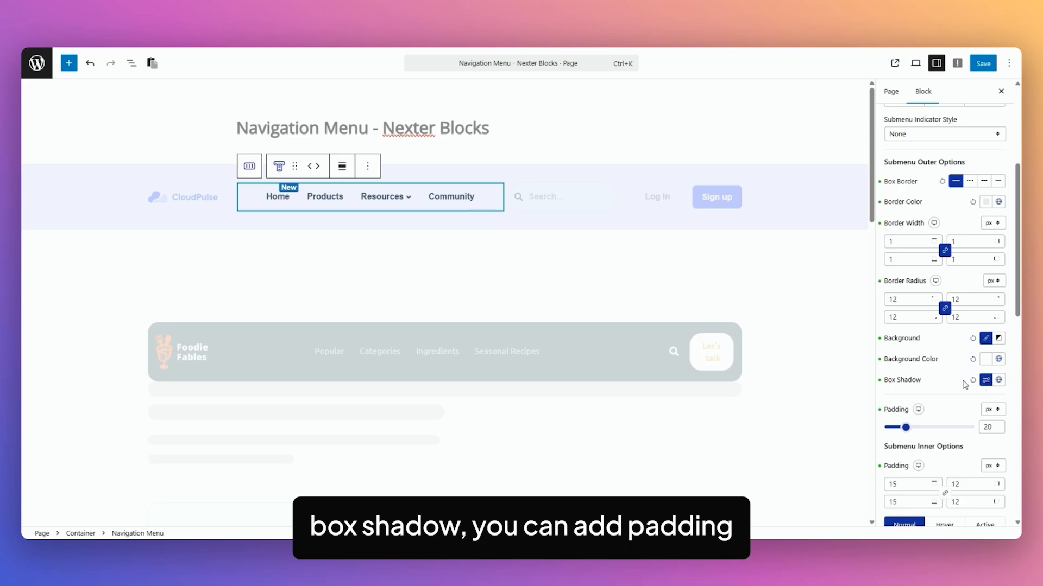
pyautogui.scroll(-1, 941, 359)
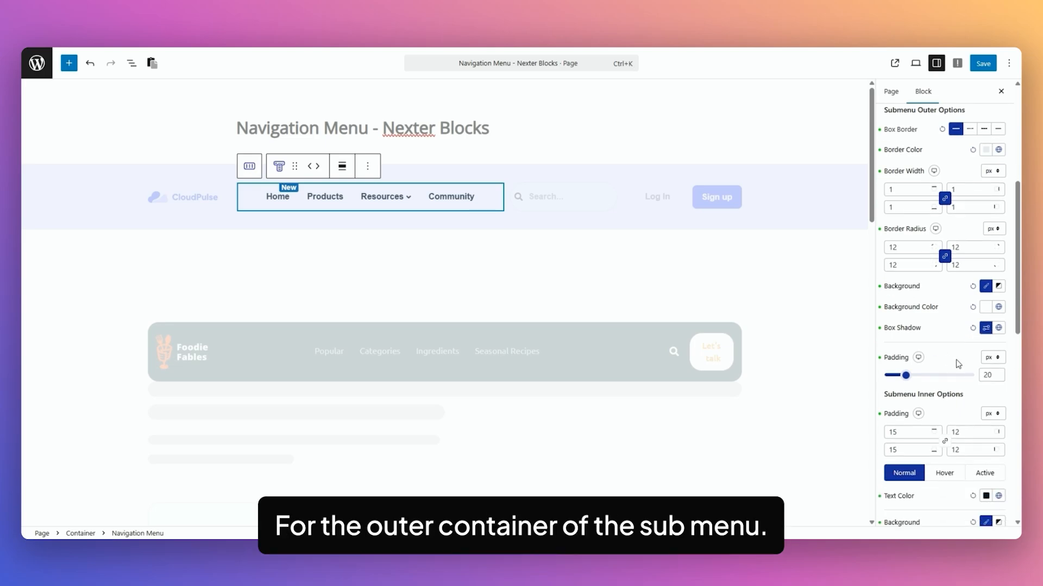
pyautogui.scroll(-2, 916, 294)
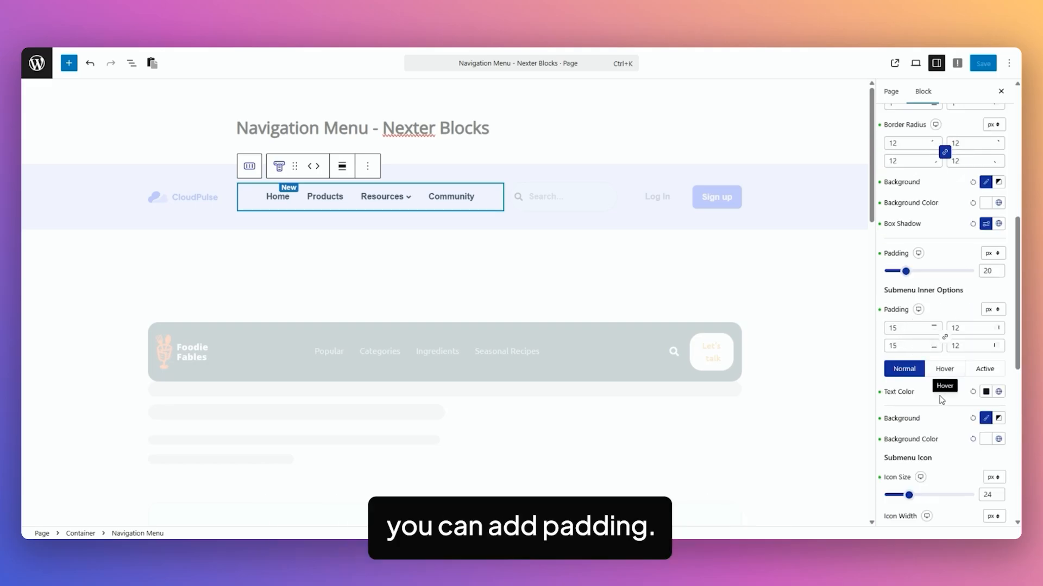
pyautogui.scroll(-2, 945, 391)
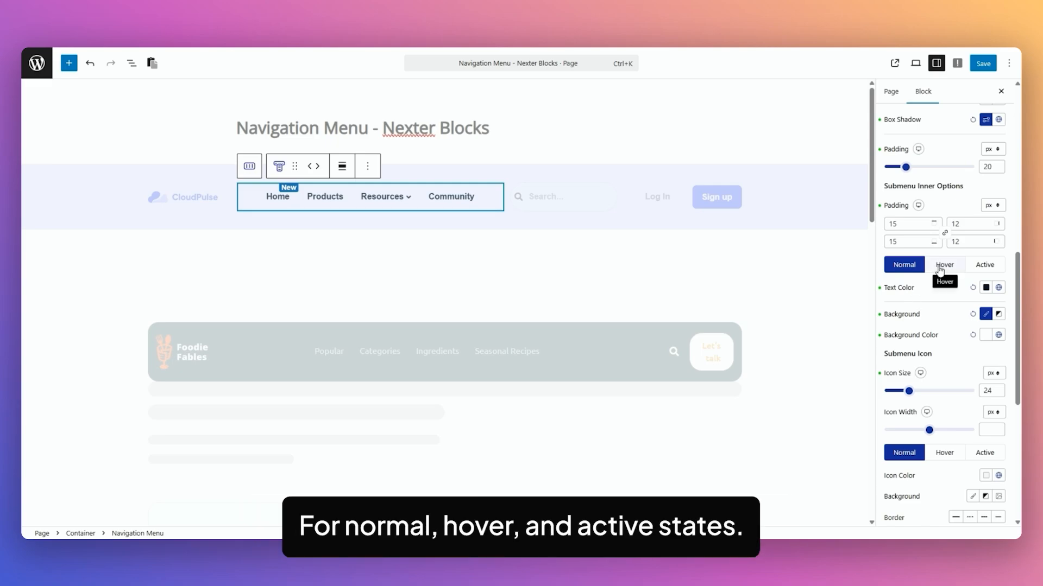
pyautogui.scroll(-1, 945, 370)
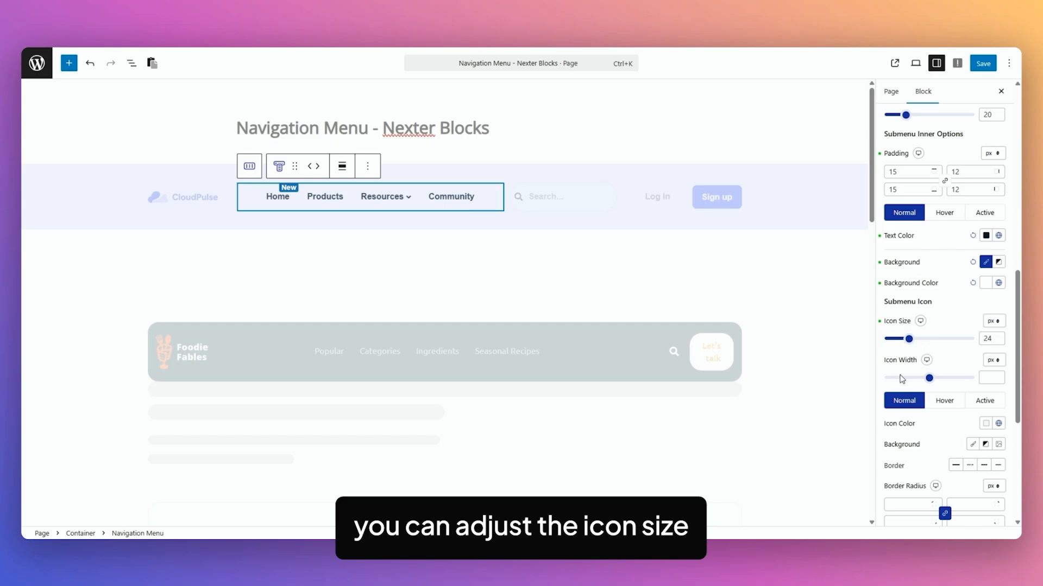
pyautogui.scroll(-2, 947, 386)
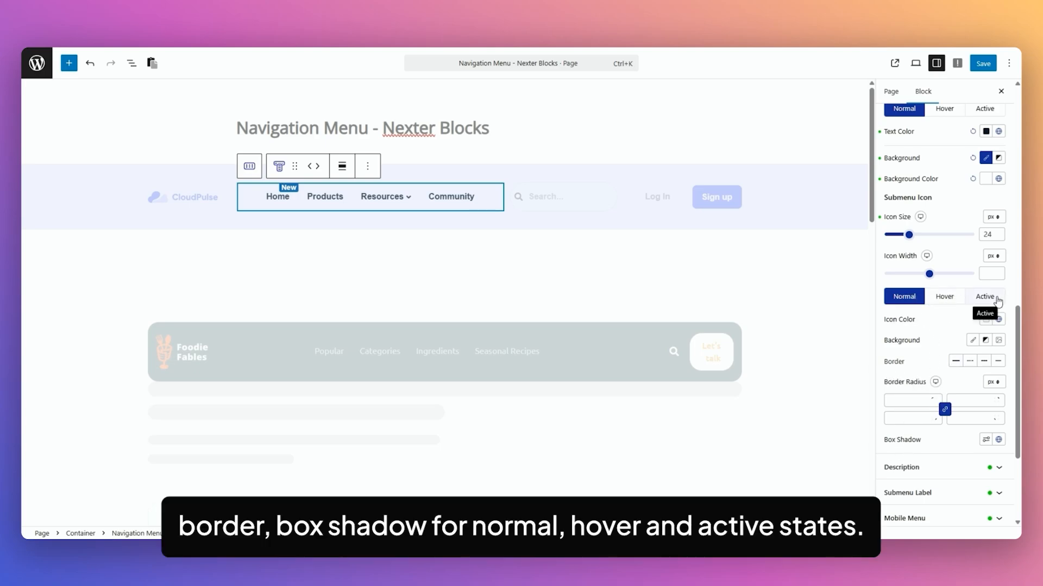
# Step: Expand the Description and Submenu Label style settings in turn and review their alignment, offset, spacing, typography, border and colour options
pyautogui.click(929, 277)
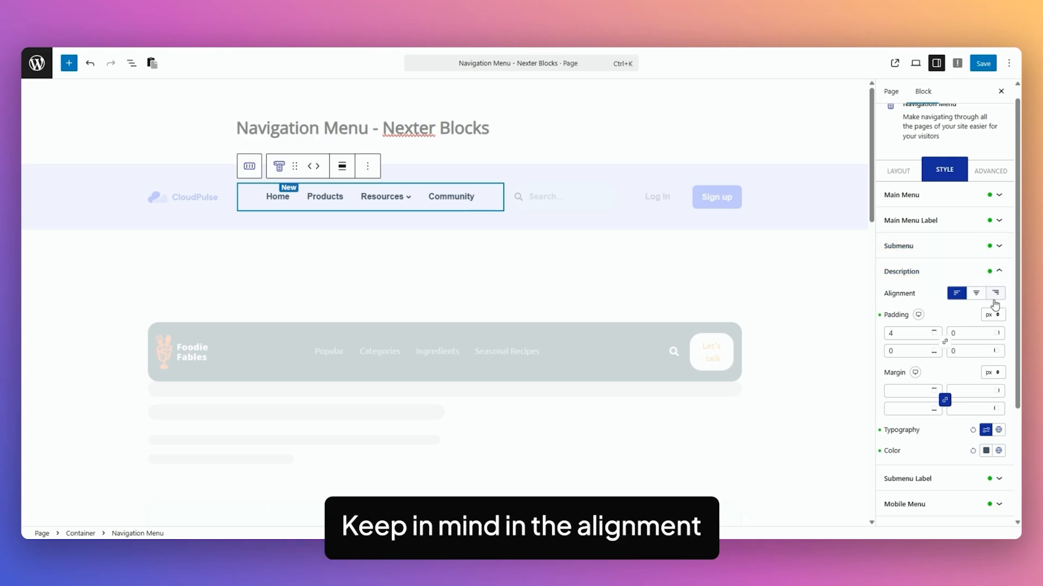
pyautogui.scroll(-1, 934, 300)
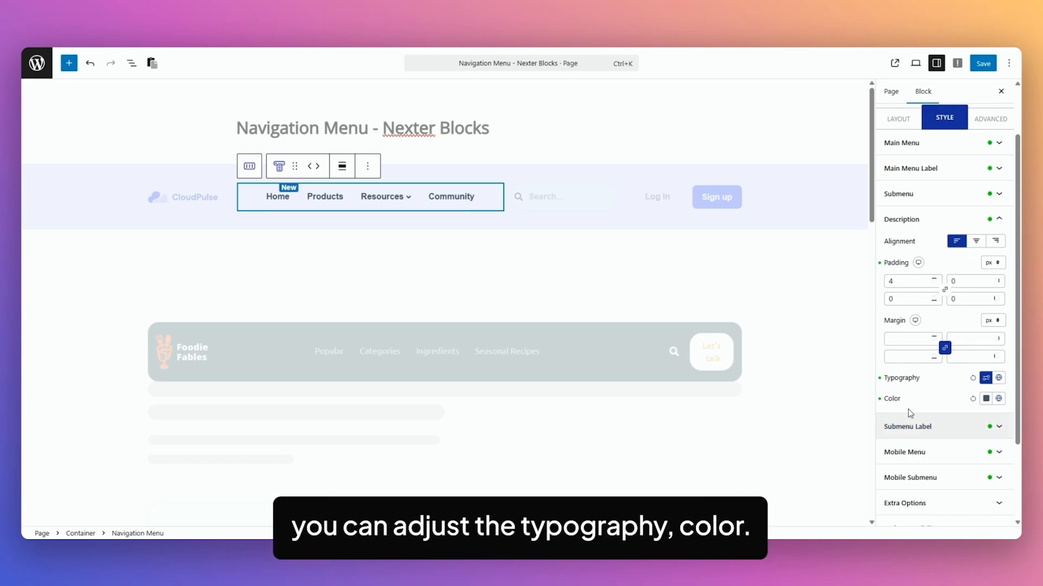
pyautogui.click(955, 426)
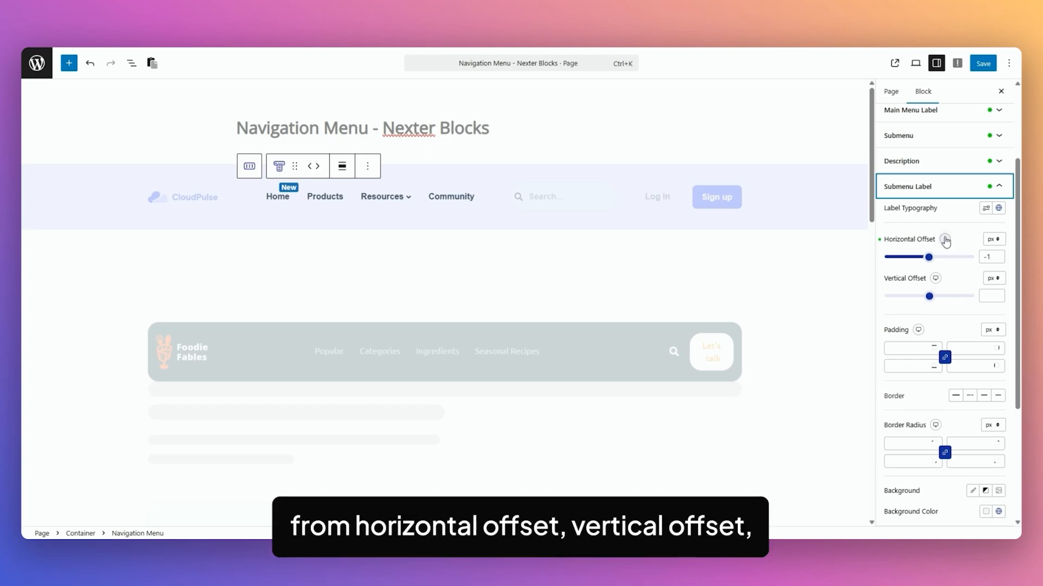
pyautogui.scroll(-1, 954, 285)
pyautogui.scroll(-1, 954, 284)
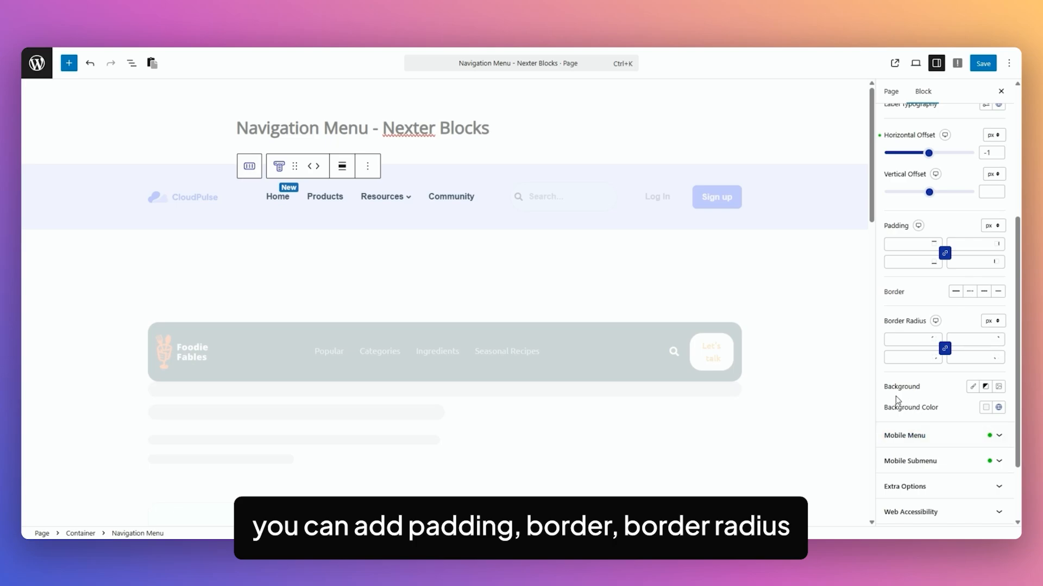
# Step: Expand the Mobile Menu style settings, review the toggle height, margin and colour, and check the Active state before returning to Normal
pyautogui.click(941, 441)
pyautogui.scroll(2, 985, 268)
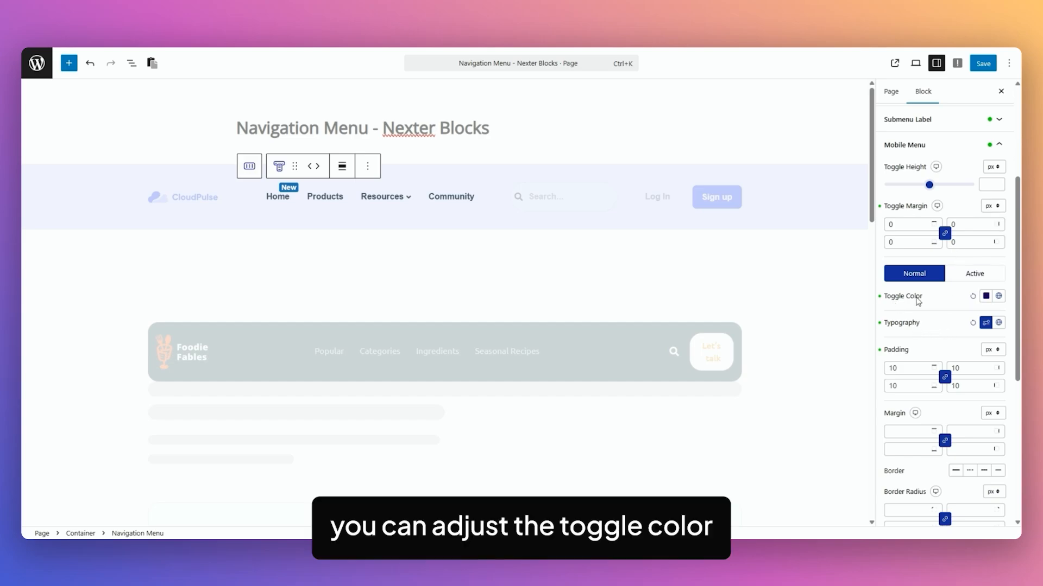
pyautogui.click(974, 275)
pyautogui.click(920, 275)
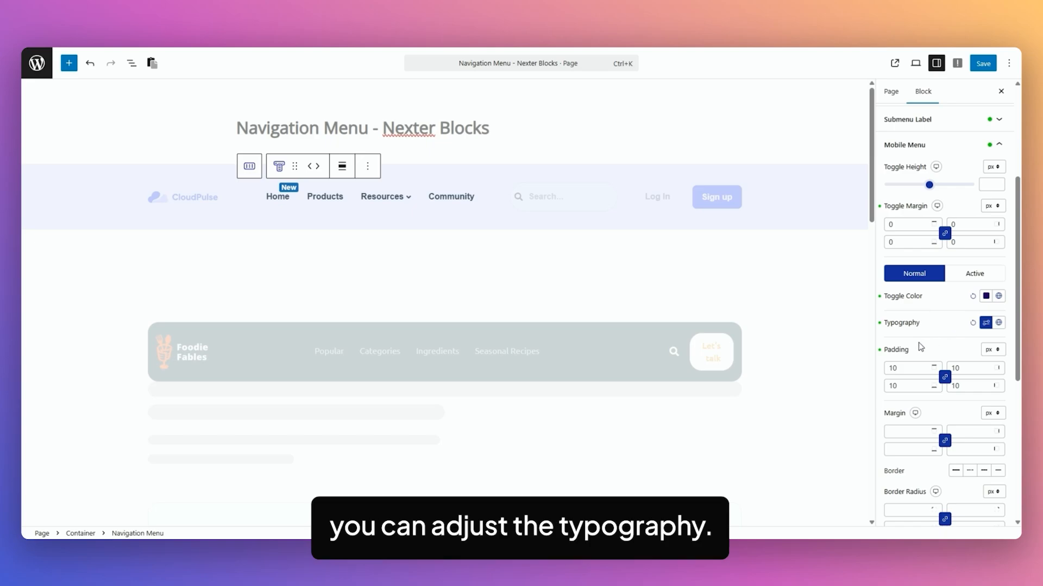
# Step: Review the remaining Mobile Menu style options, including typography, spacing, border and background, and check the Active state before returning to Normal
pyautogui.scroll(-1, 923, 348)
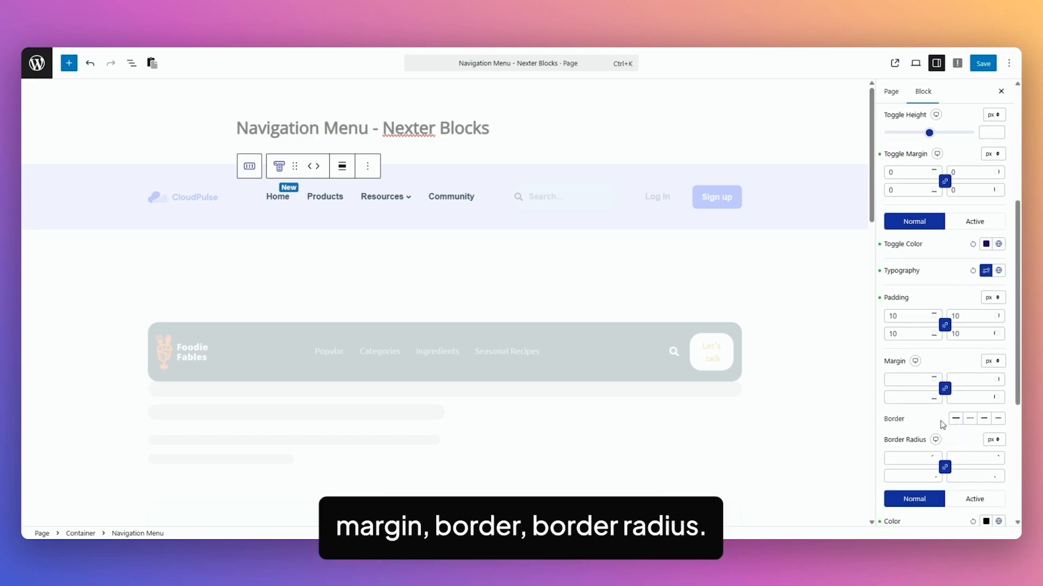
pyautogui.scroll(-2, 1011, 379)
pyautogui.scroll(-2, 1011, 379)
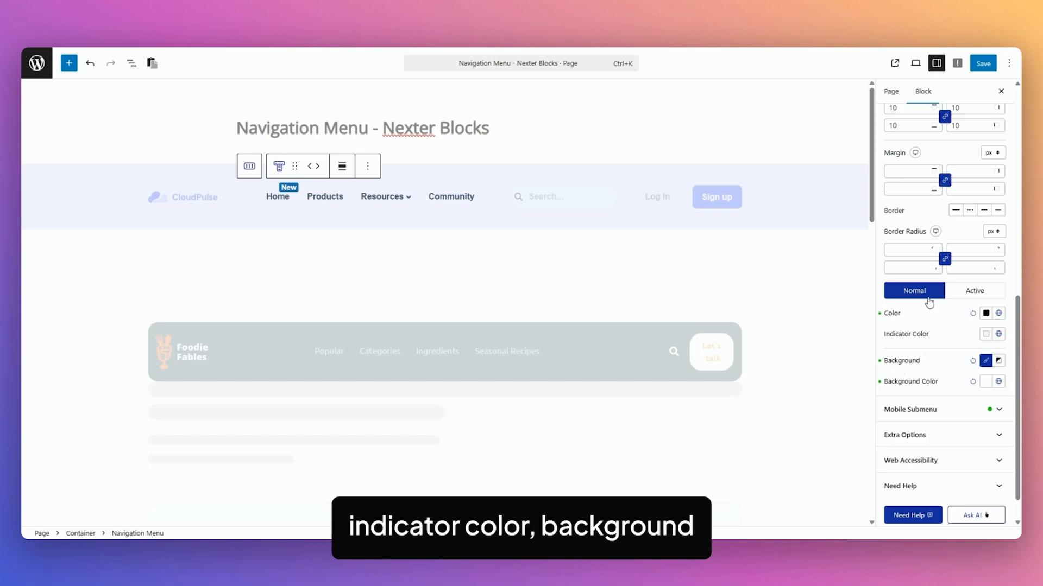
pyautogui.click(975, 291)
pyautogui.click(917, 293)
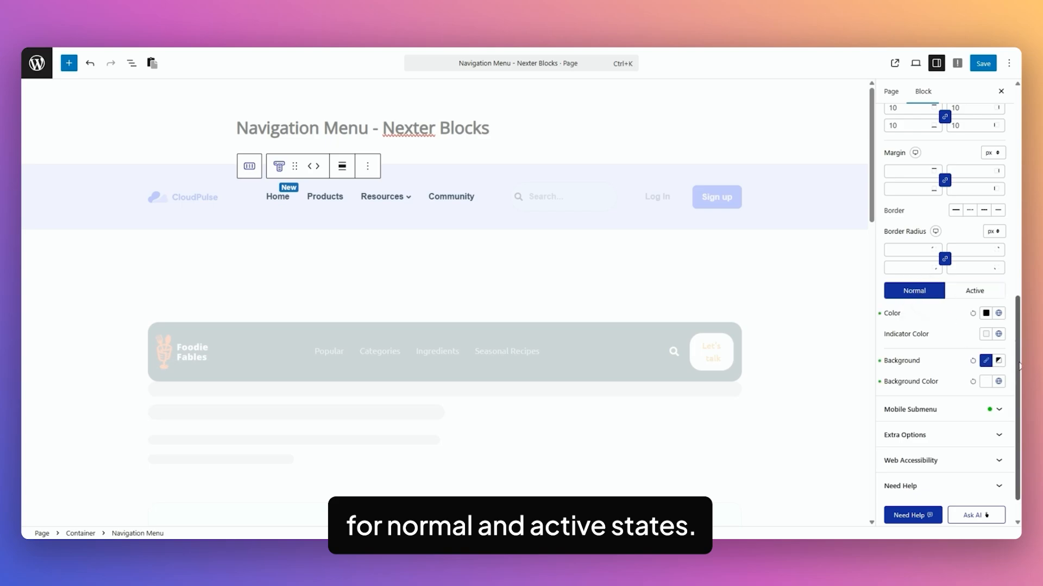
# Step: Expand the Mobile Submenu style settings and review the typography, padding, alignment, colour and background options
pyautogui.click(985, 410)
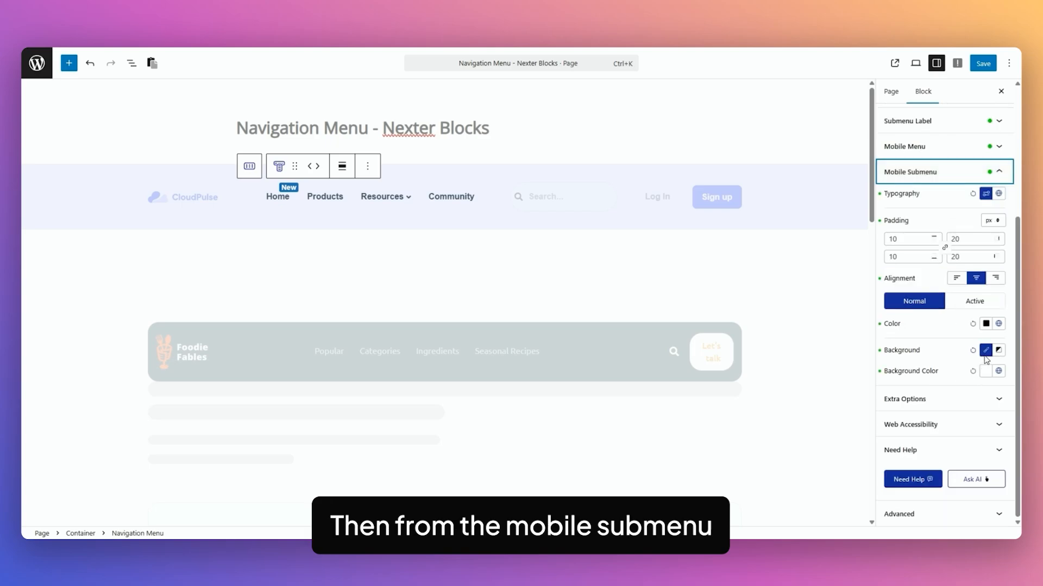
pyautogui.scroll(2, 984, 337)
pyautogui.click(942, 298)
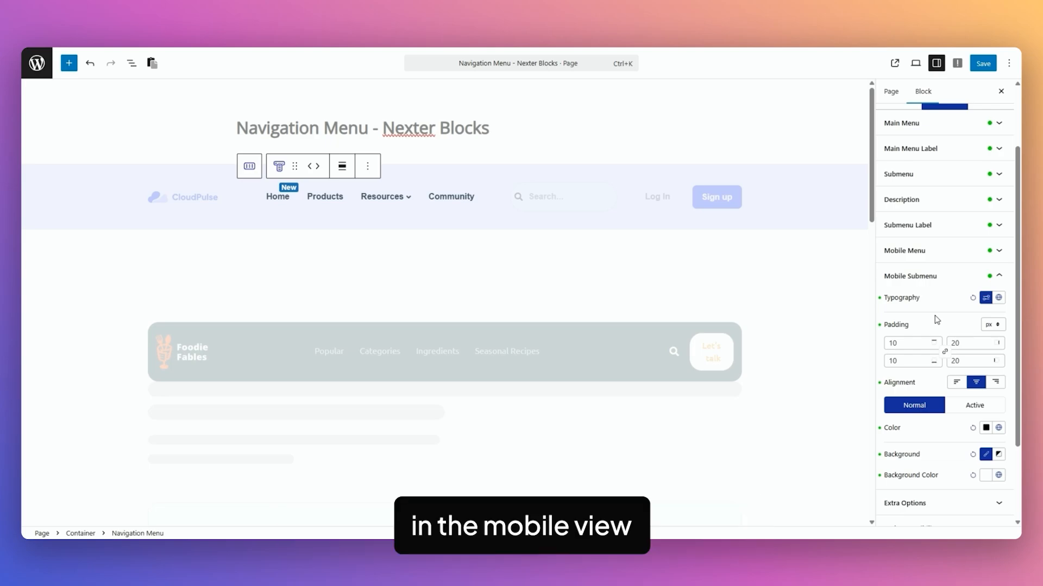
pyautogui.scroll(-1, 972, 339)
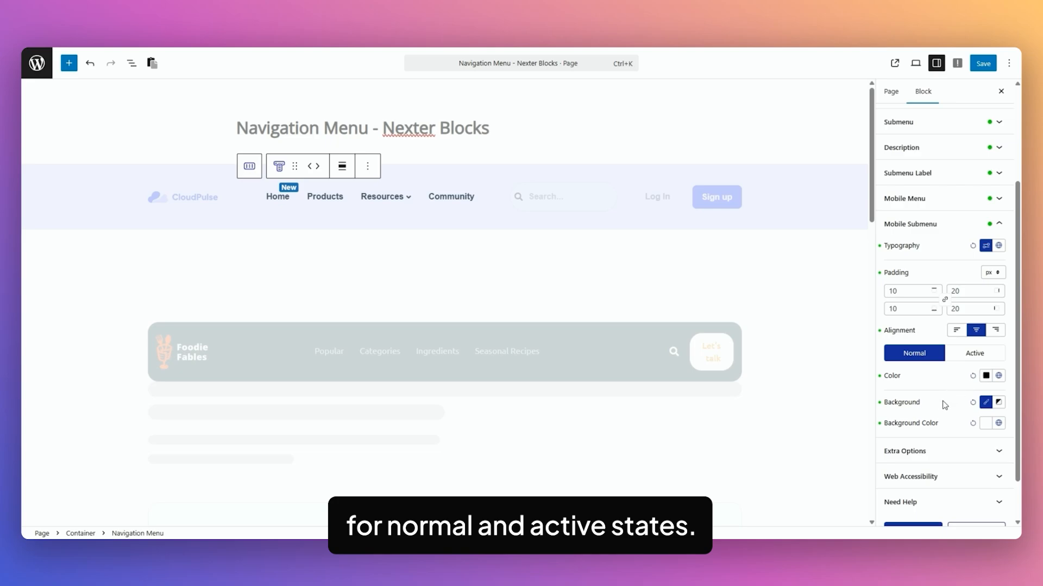
pyautogui.scroll(-1, 945, 406)
# Step: Expand the Extra Options settings and try Style 1 and Style 2 as the Main Menu Hover Effects
pyautogui.click(917, 402)
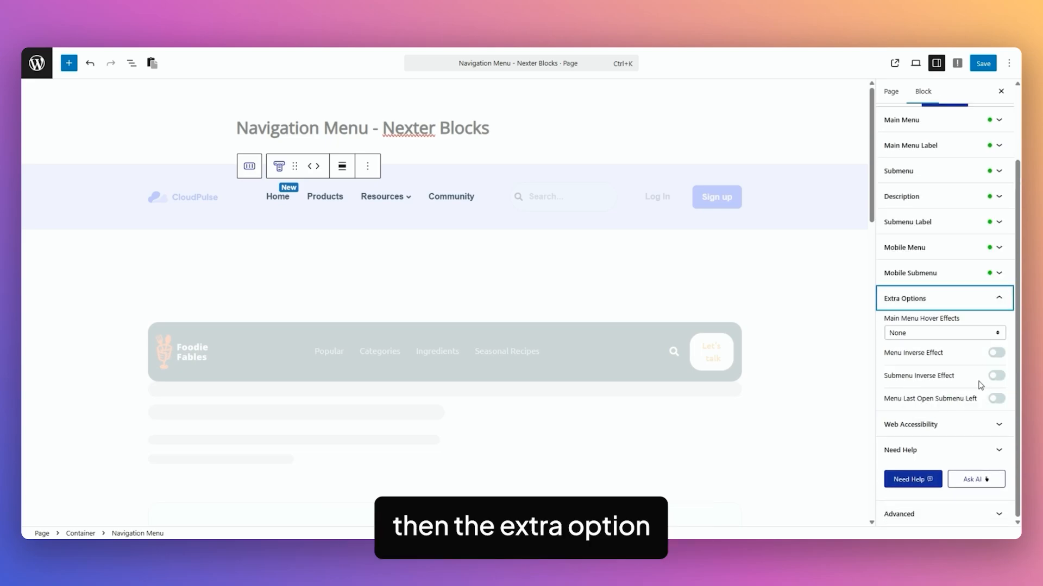
pyautogui.click(882, 334)
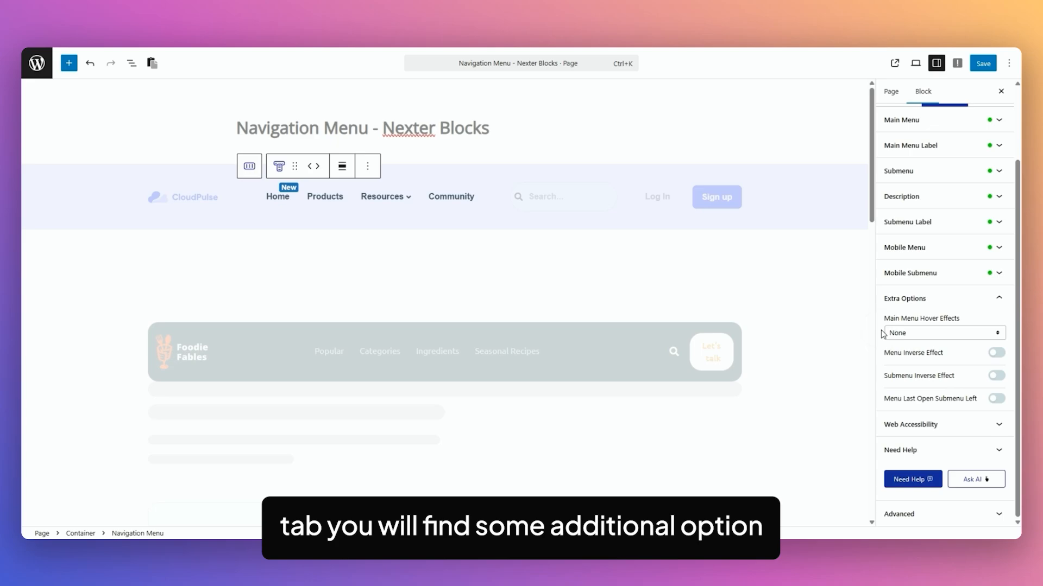
pyautogui.click(952, 337)
pyautogui.click(933, 360)
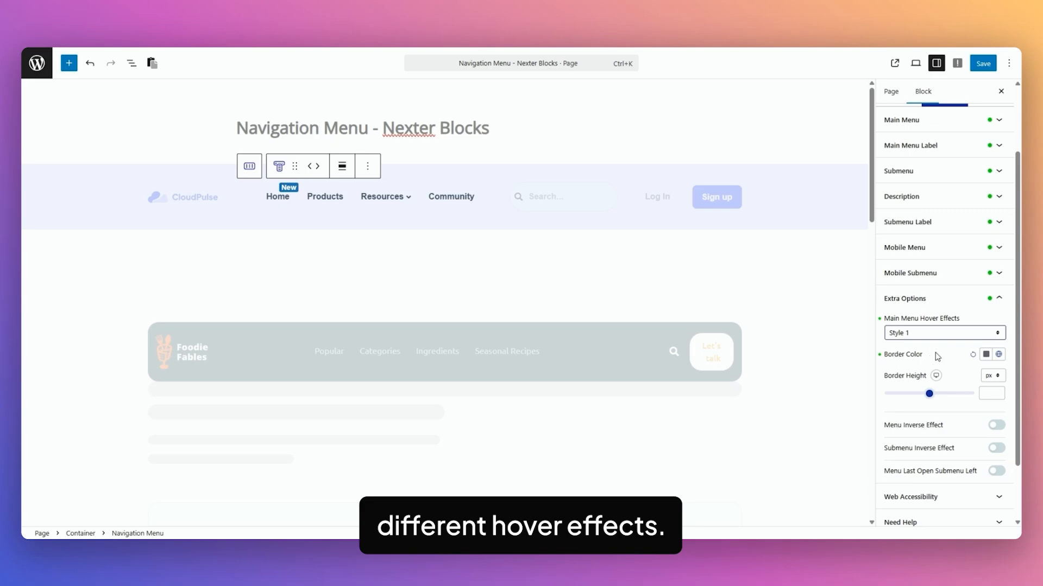
pyautogui.press('Down')
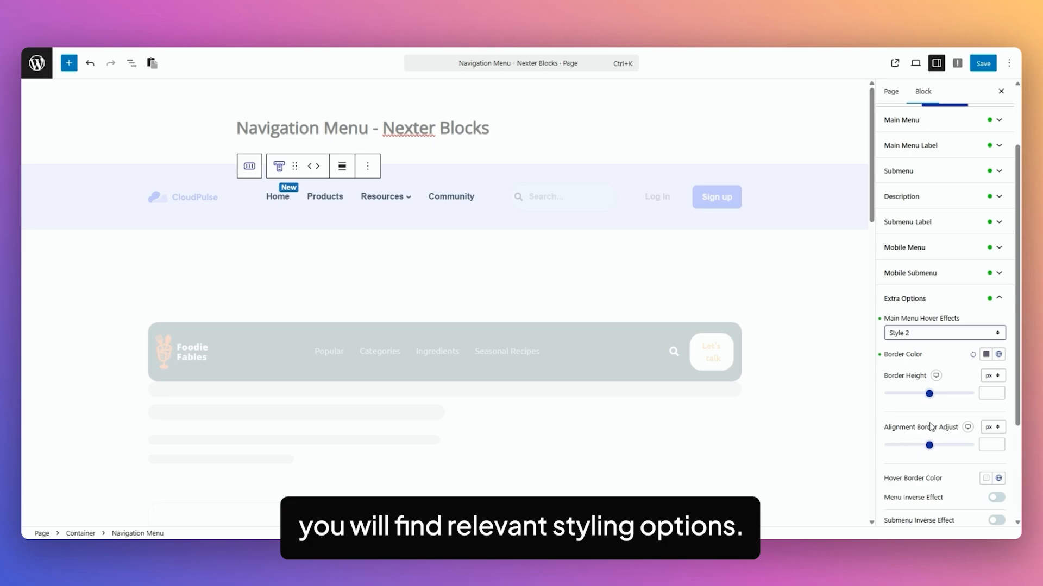
pyautogui.scroll(-2, 934, 441)
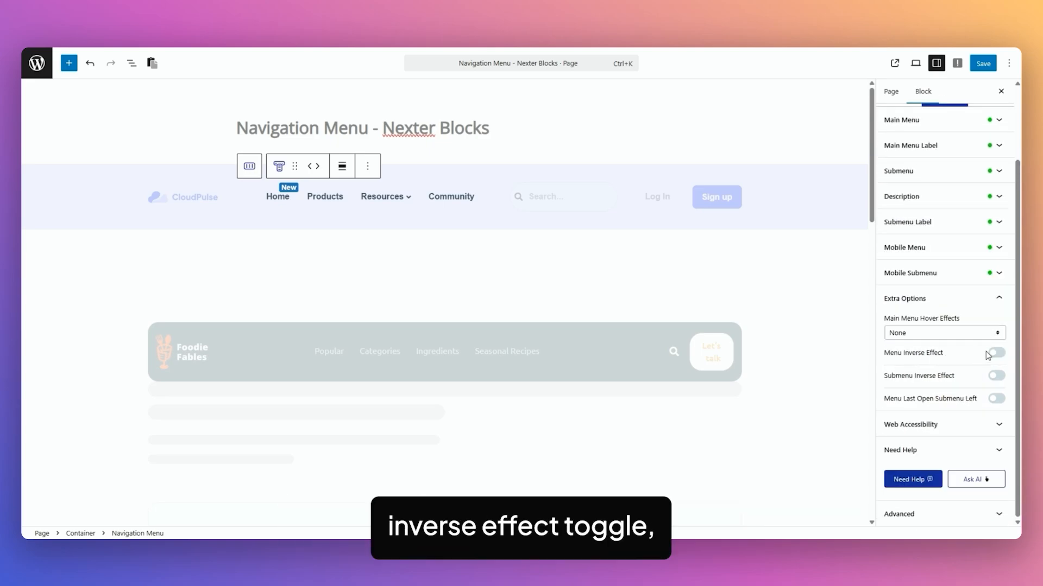
# Step: Try the Menu Inverse Effect with a Remaining Menu Opacity of 0.1, turn it off, and try the Submenu Inverse Effect
pyautogui.click(995, 354)
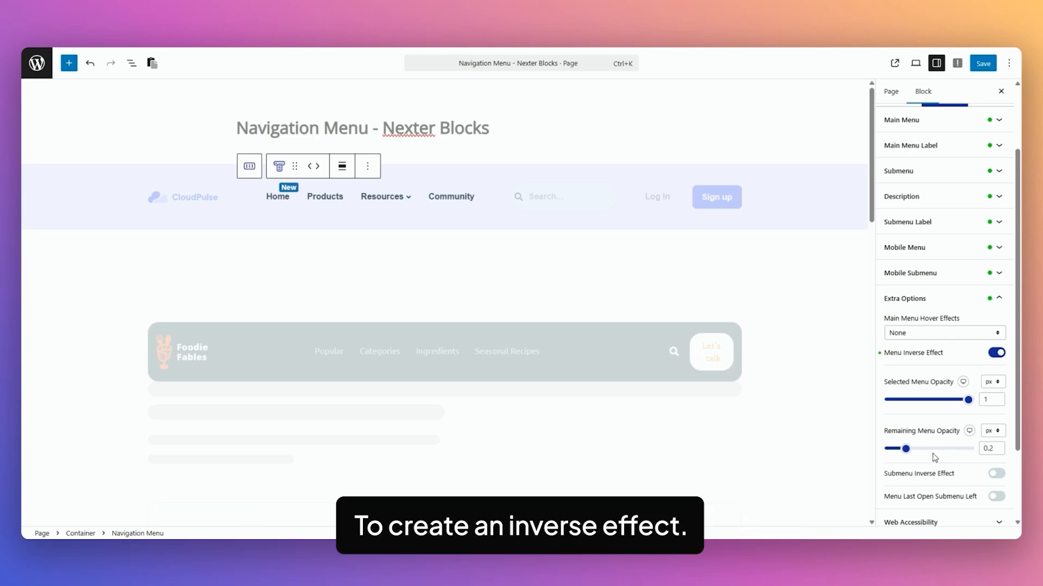
pyautogui.moveTo(905, 449); pyautogui.dragTo(897, 449)
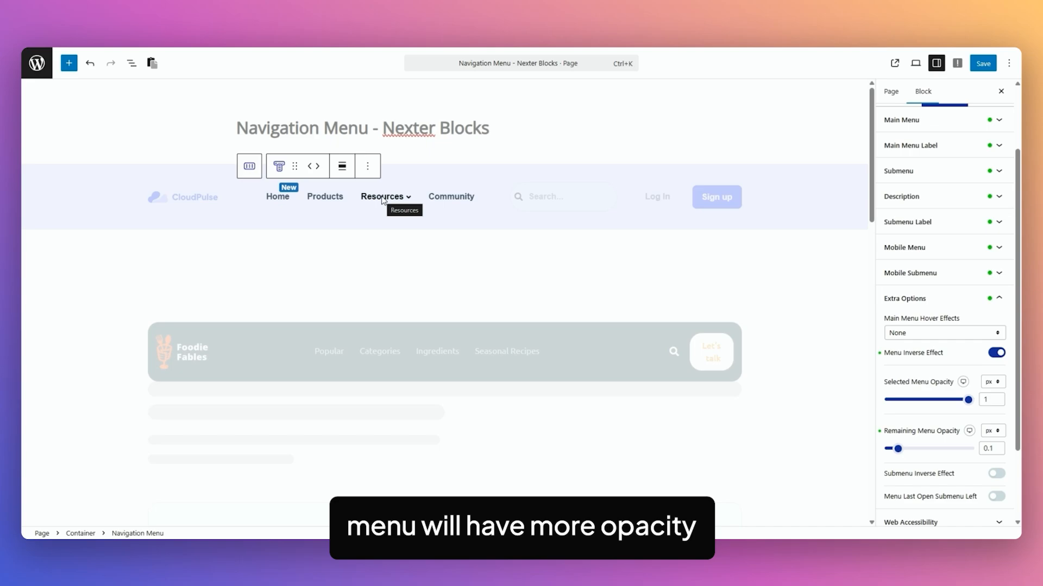
pyautogui.click(996, 352)
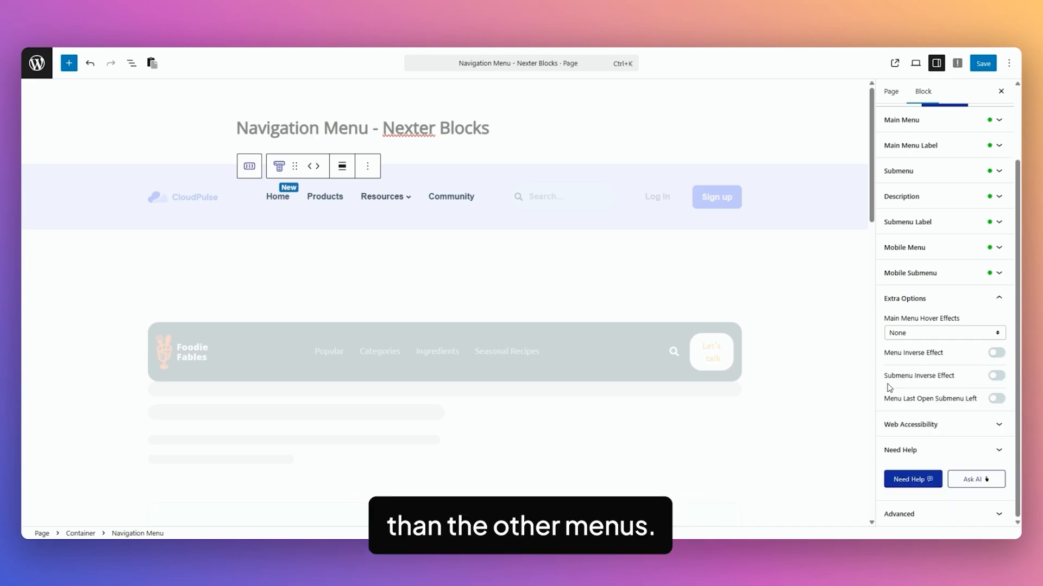
pyautogui.click(996, 376)
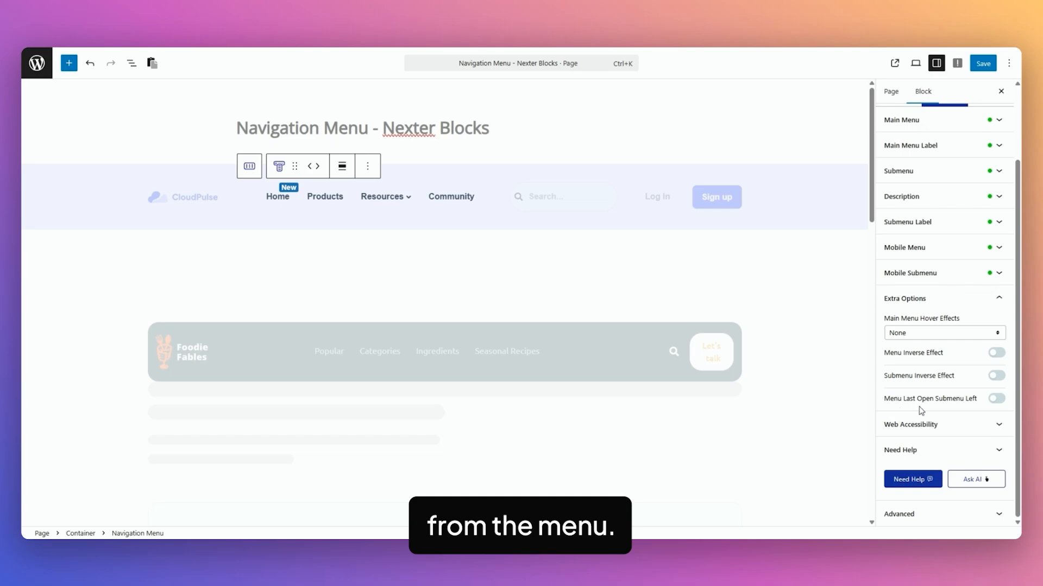
# Step: Try the Menu Last Open Submenu Left option with Open Last Left Menu set to 1 and 3
pyautogui.click(997, 403)
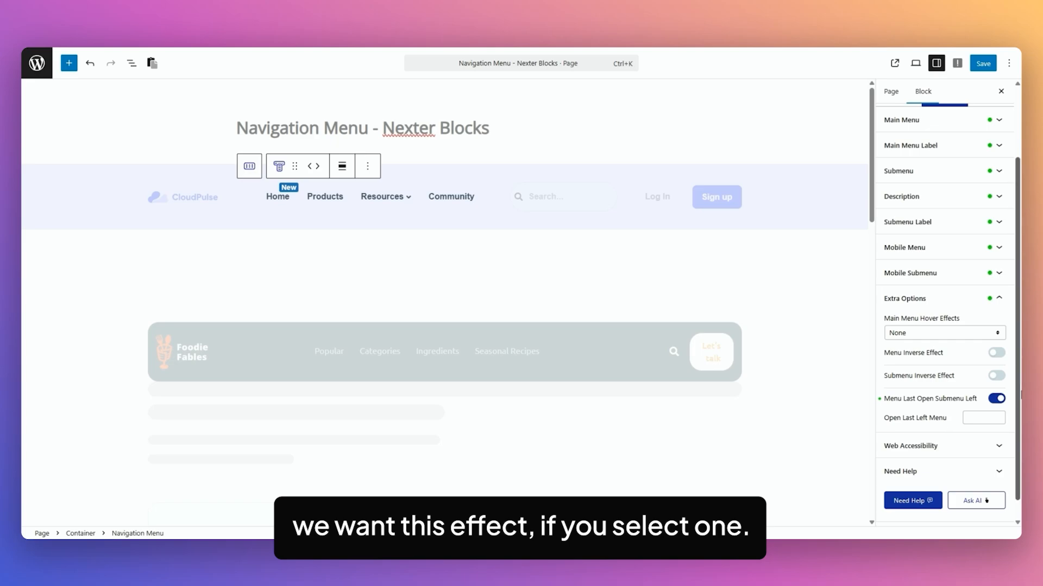
pyautogui.click(1001, 414)
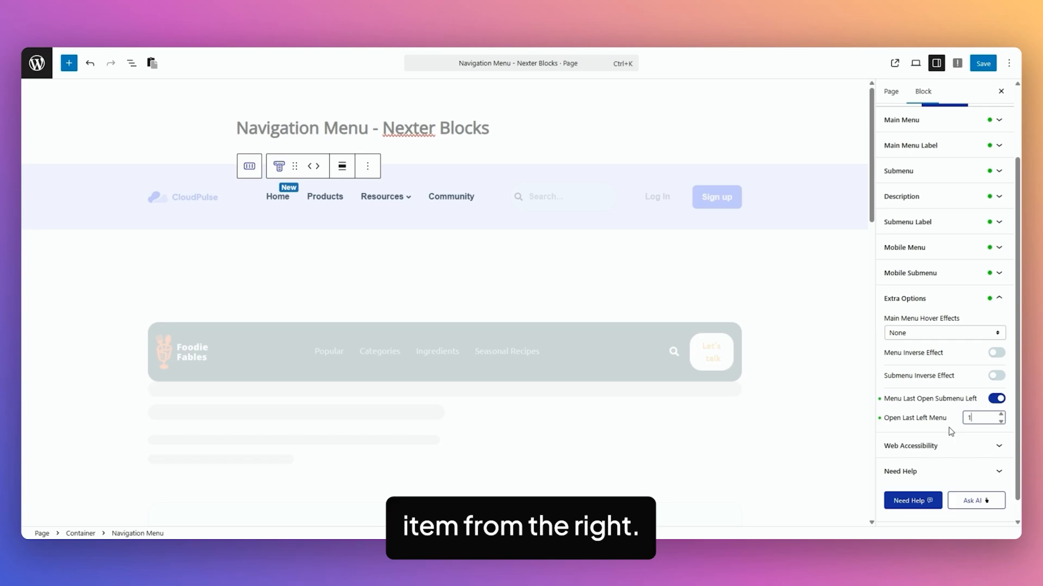
pyautogui.press('BackSpace')
pyautogui.write('3')
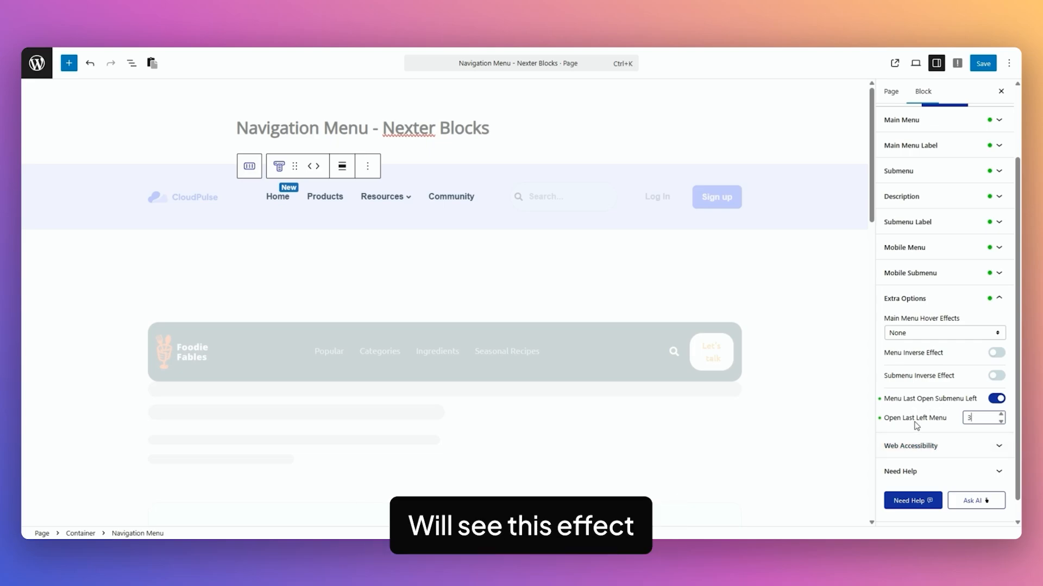
pyautogui.scroll(-1, 916, 425)
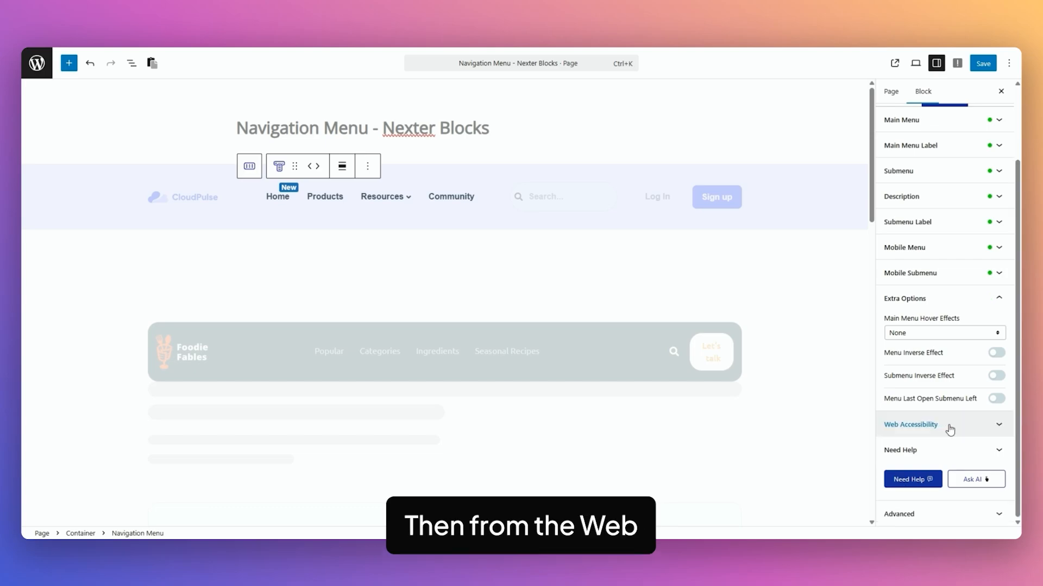
# Step: Expand the Web Accessibility style settings and enable Web Accessibility for the navigation menu
pyautogui.click(914, 424)
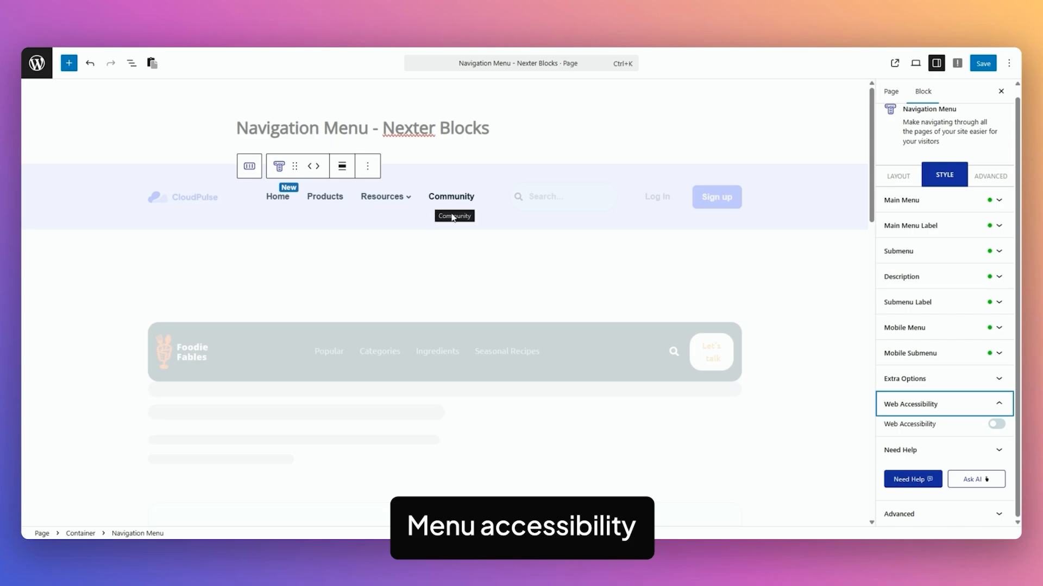
pyautogui.click(997, 424)
pyautogui.scroll(-1, 893, 407)
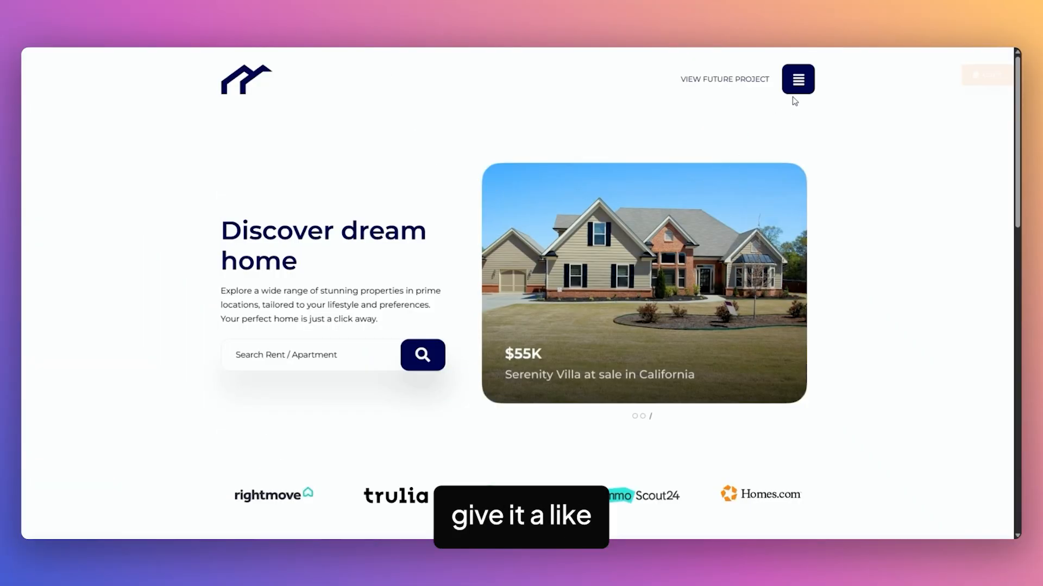
# Step: Open the toggle menu in the header of the real estate demo page to view its popup navigation
pyautogui.click(797, 82)
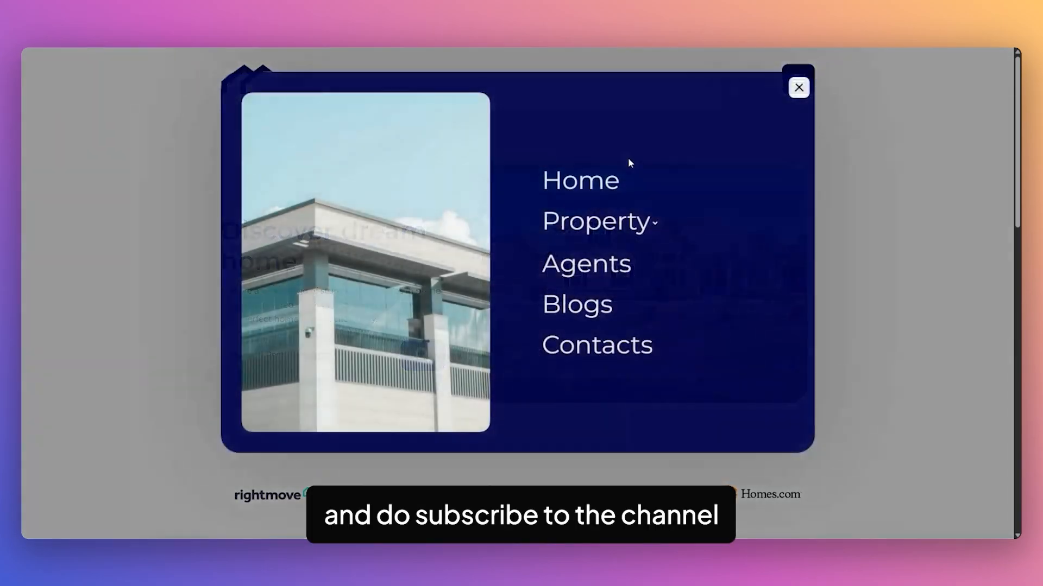